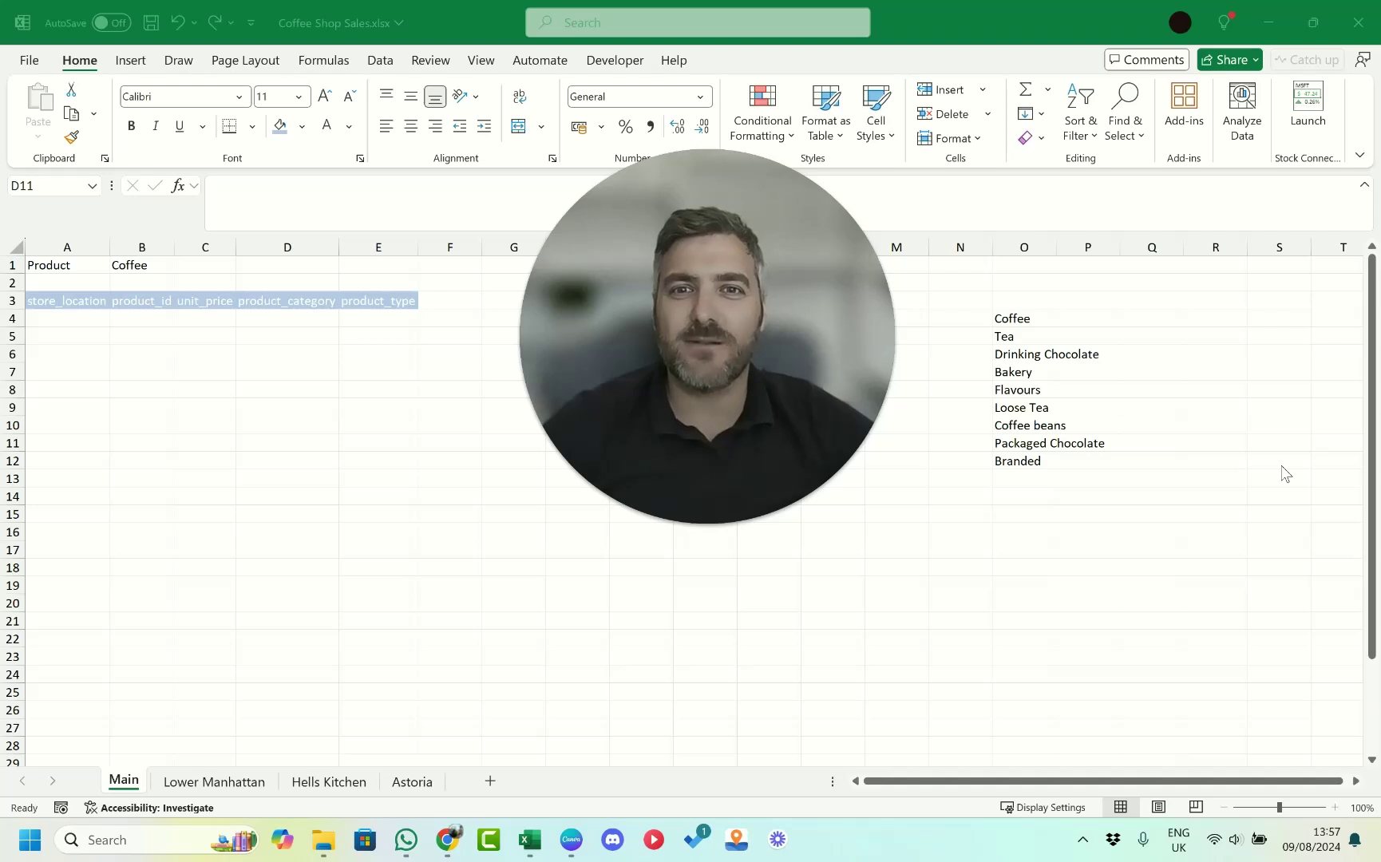
Review the Lower Manhattan, Hells Kitchen and Astoria store sheets, then return to Main.
{"action": "mouse_move", "coordinate": [641, 502]}
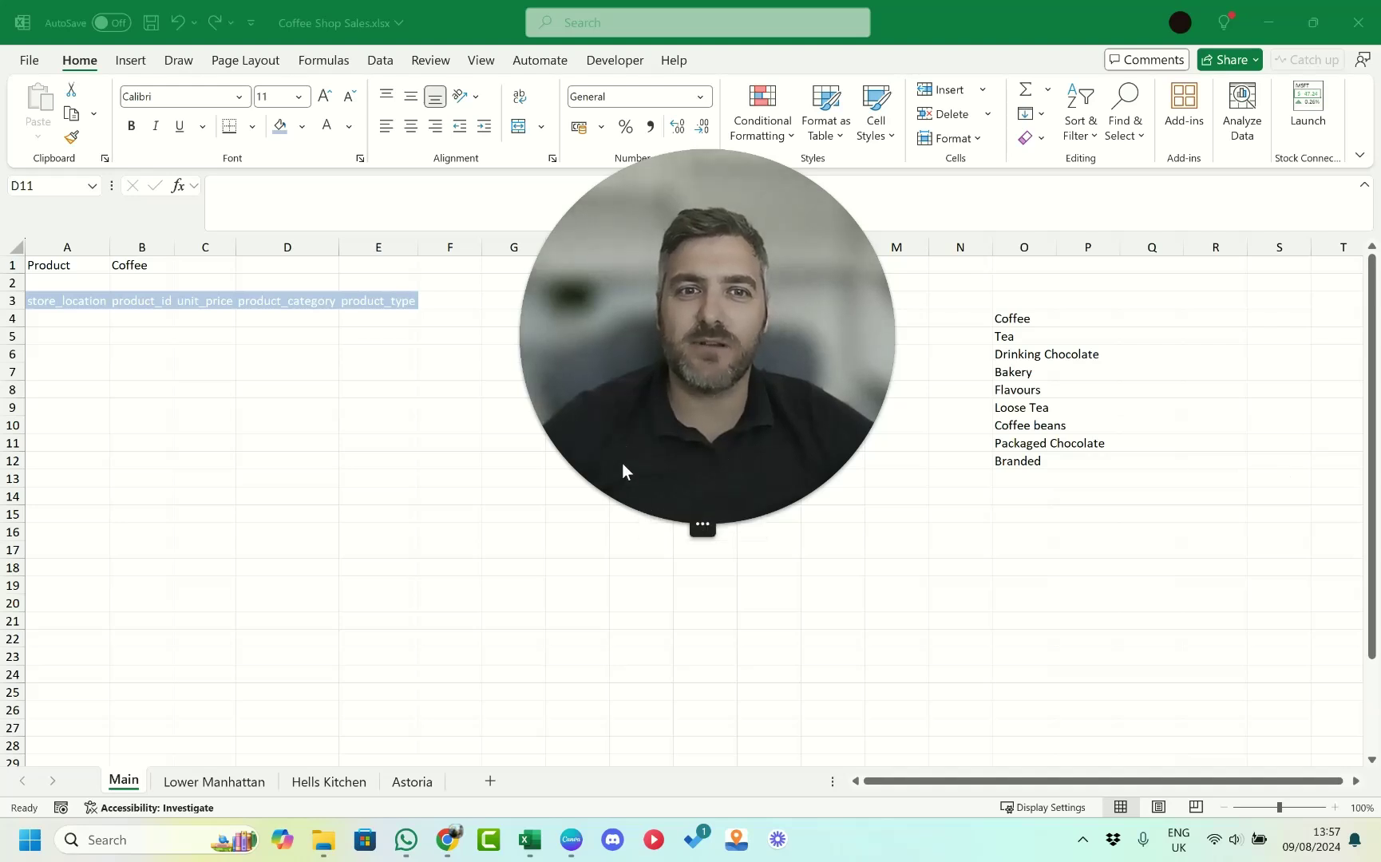
{"action": "left_click", "coordinate": [209, 782]}
{"action": "left_click", "coordinate": [312, 783]}
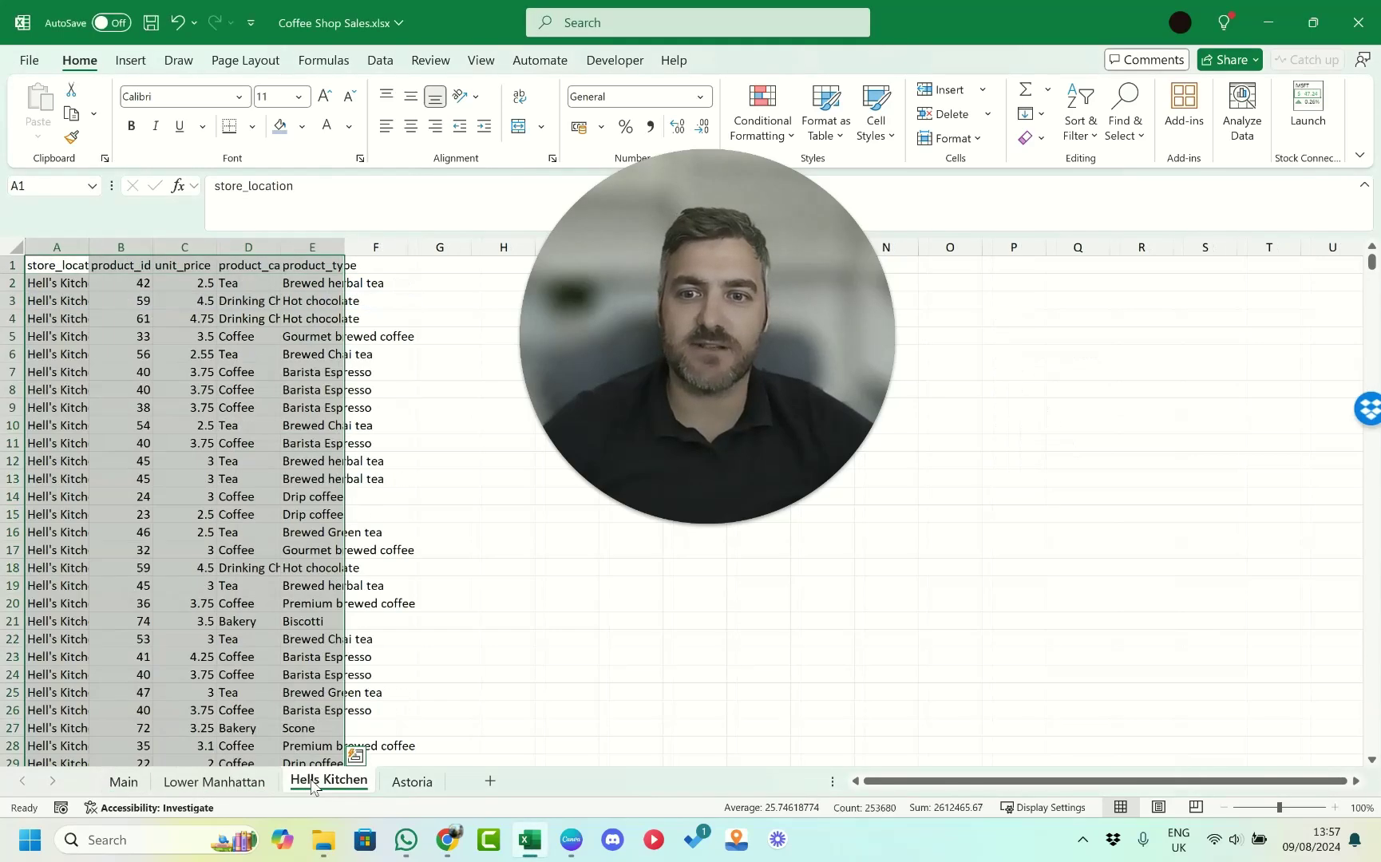
{"action": "left_click", "coordinate": [412, 783]}
{"action": "left_click", "coordinate": [124, 782]}
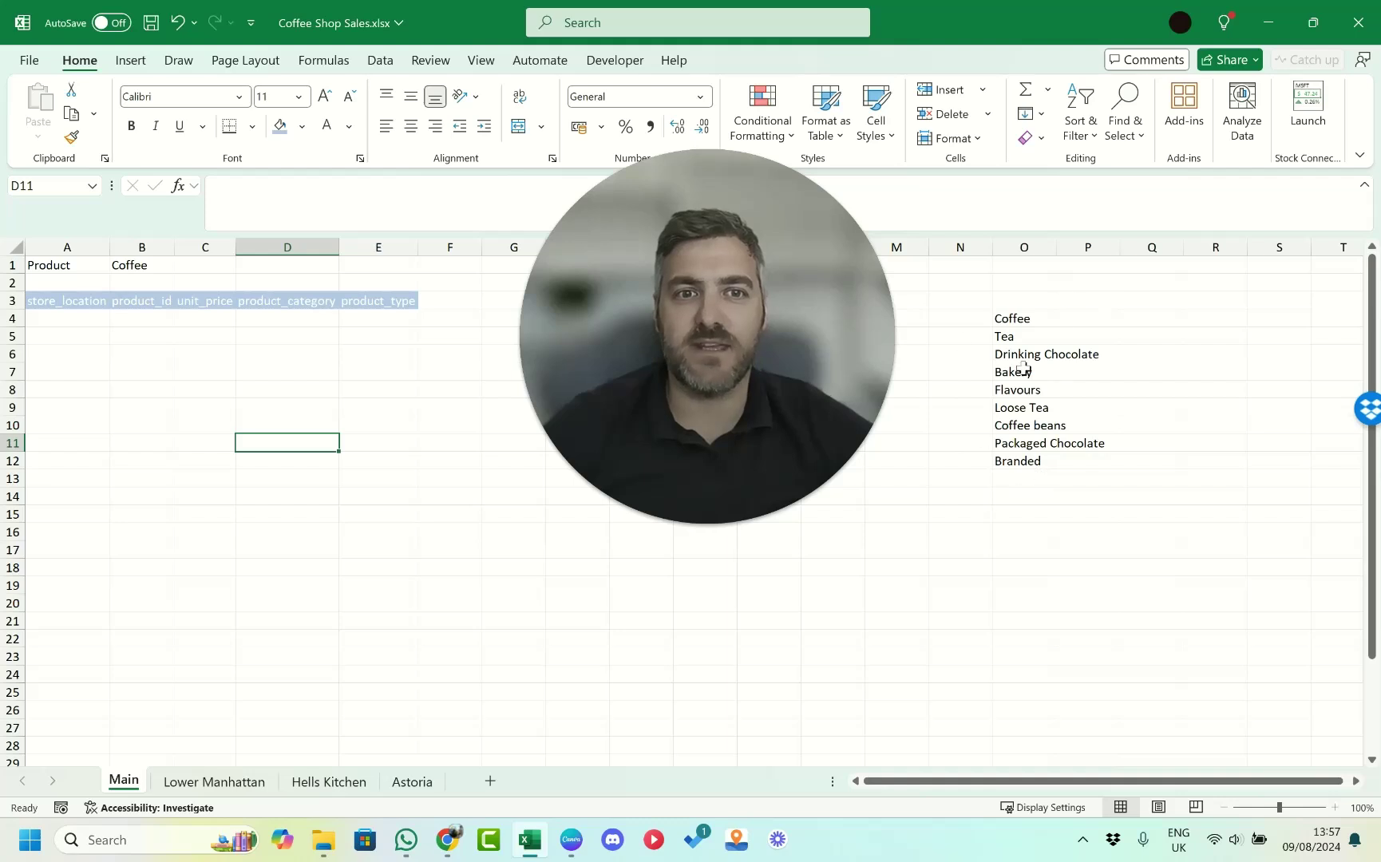
{"action": "mouse_move", "coordinate": [735, 434]}
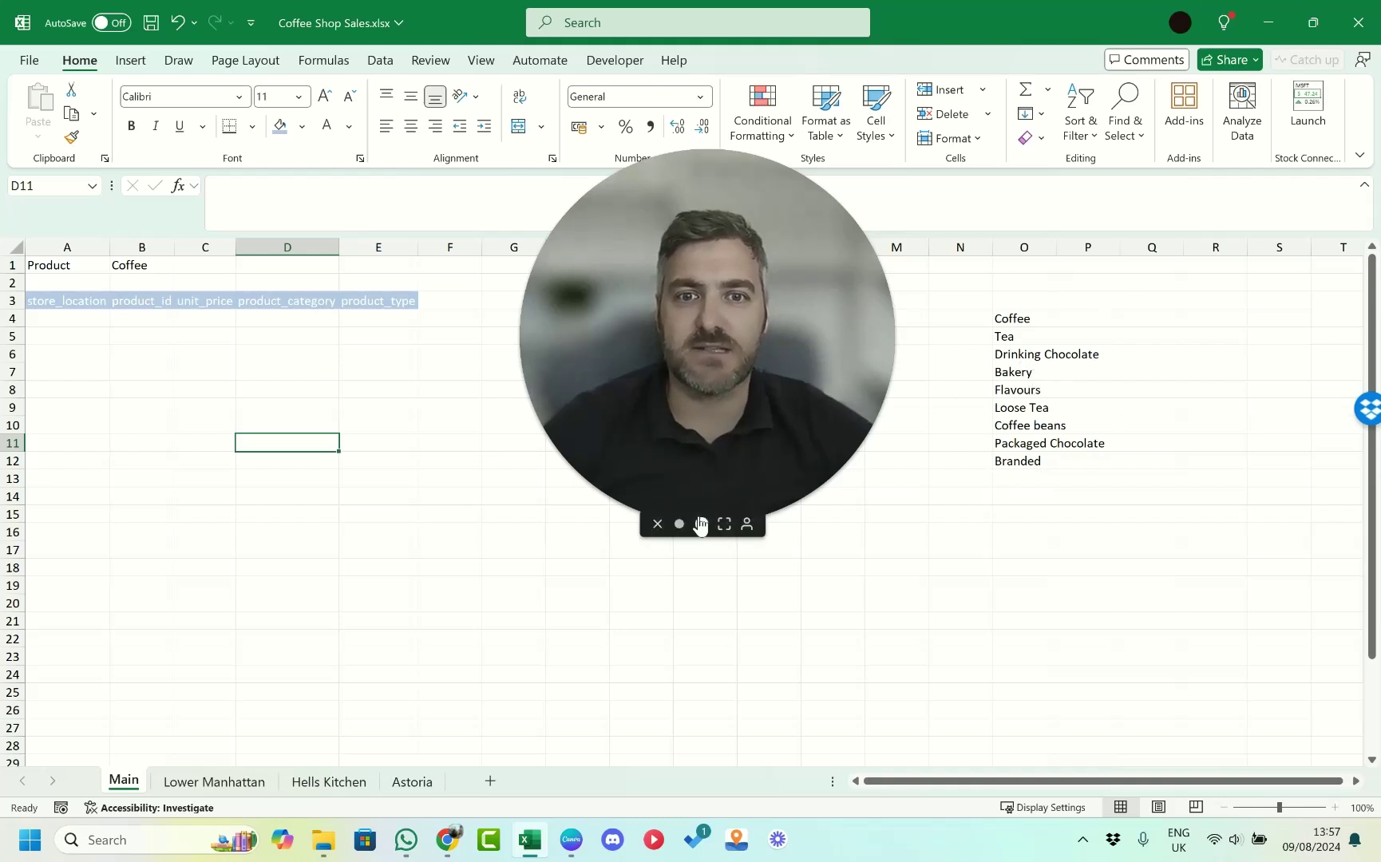
{"action": "left_click", "coordinate": [702, 524]}
{"action": "left_click_drag", "start_coordinate": [702, 407], "coordinate": [789, 503]}
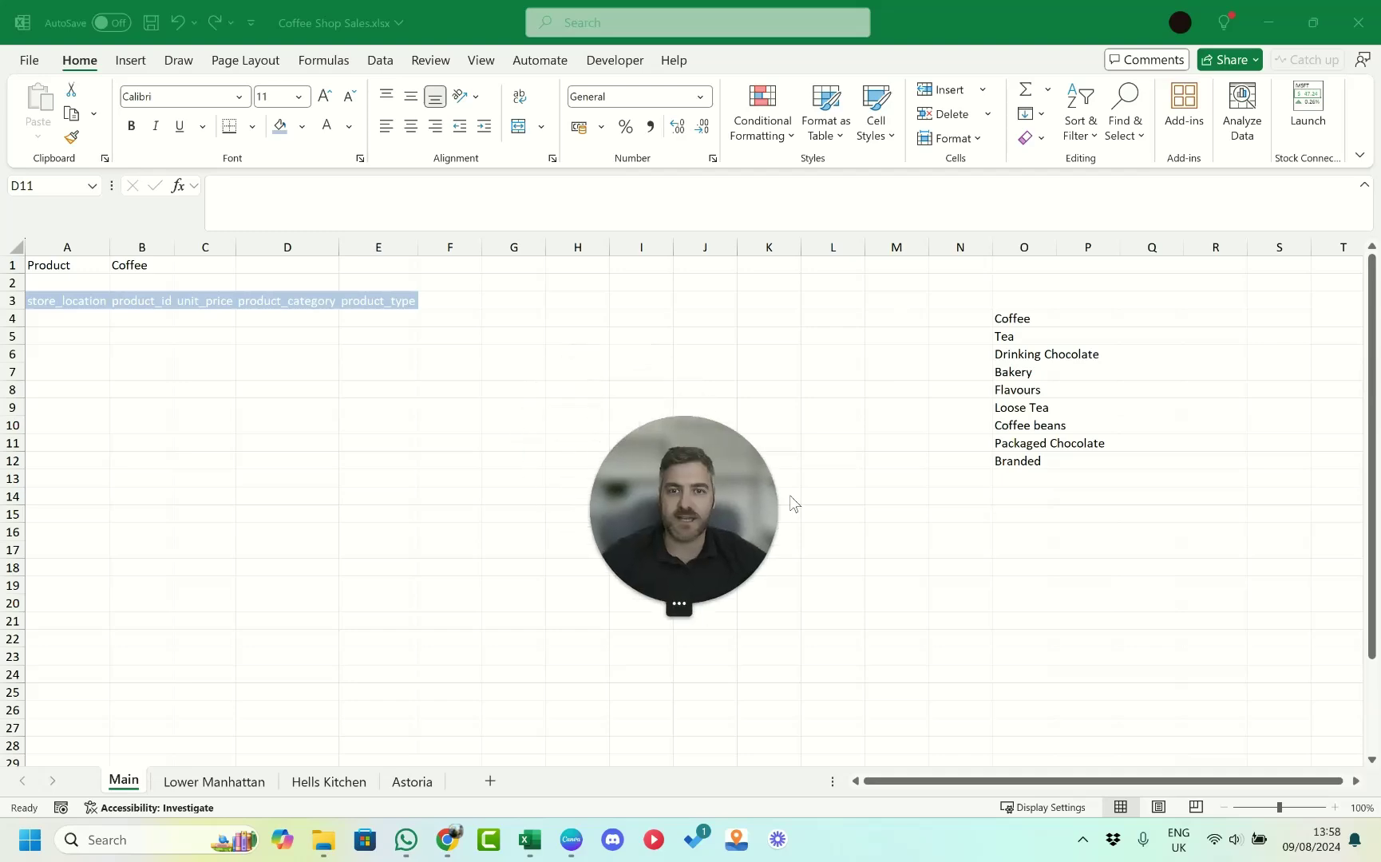
Convert the Lower Manhattan data into a table with headers named lower.
{"action": "left_click", "coordinate": [227, 778]}
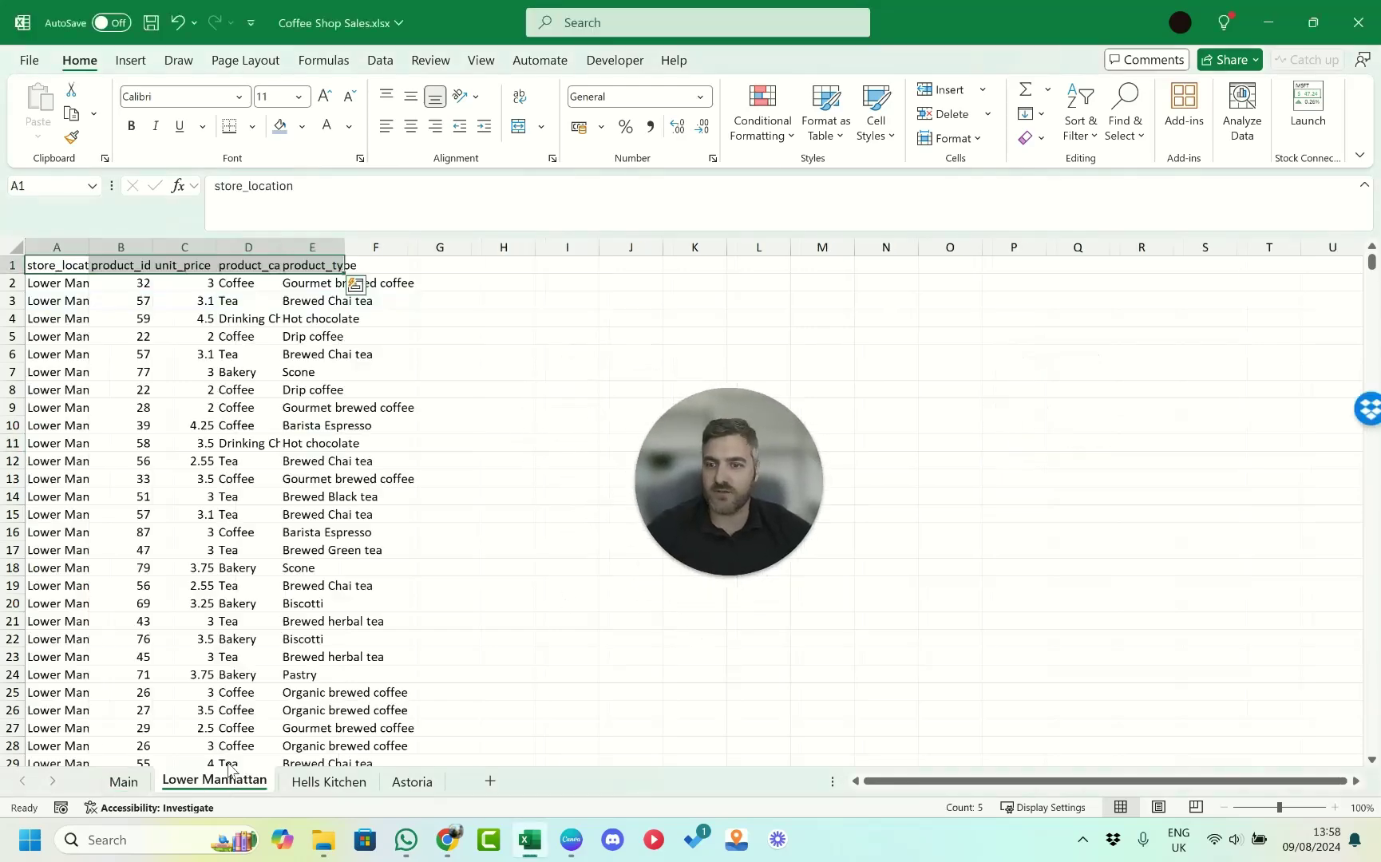
{"action": "left_click", "coordinate": [263, 319]}
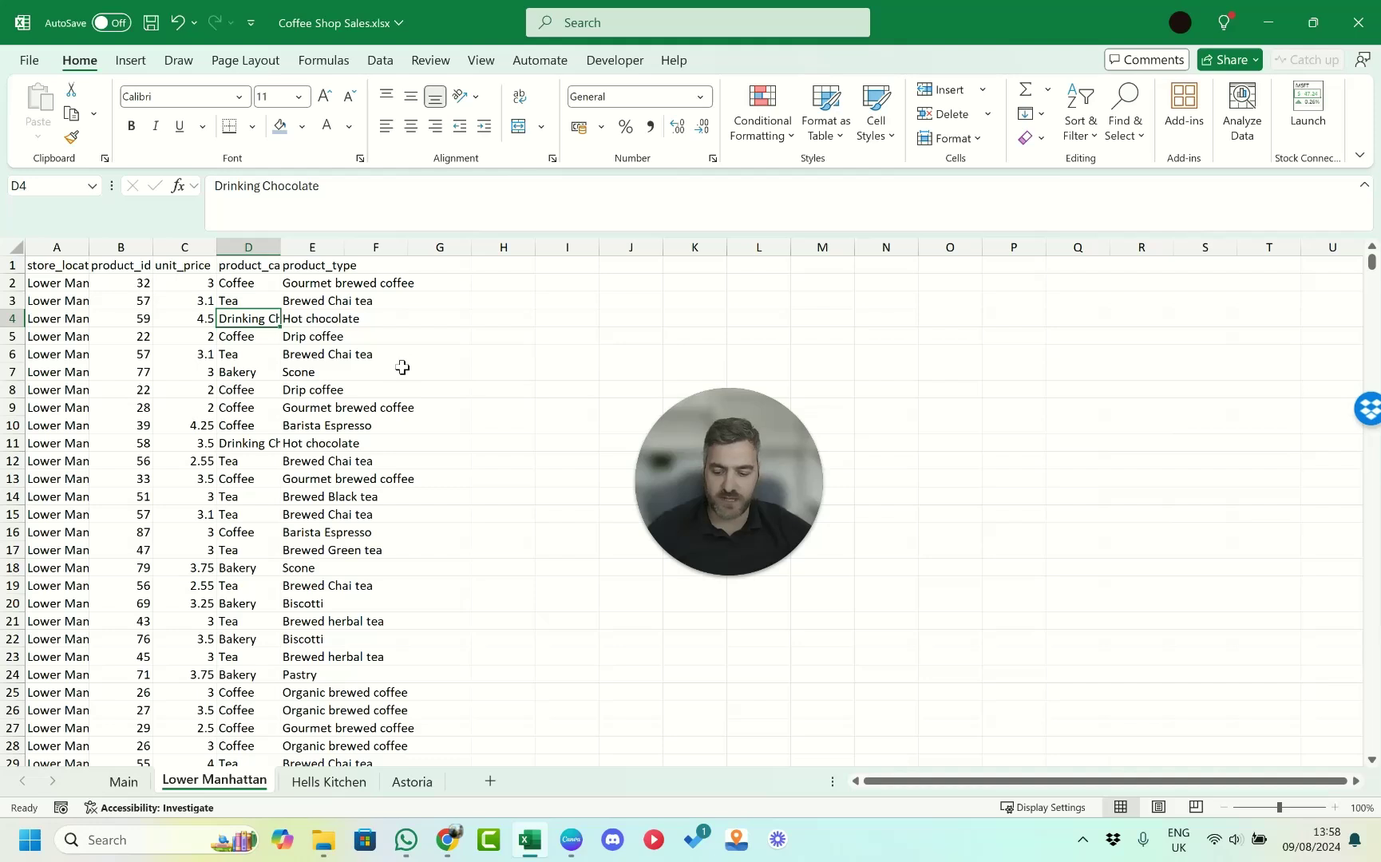
{"action": "key", "text": "ctrl+t"}
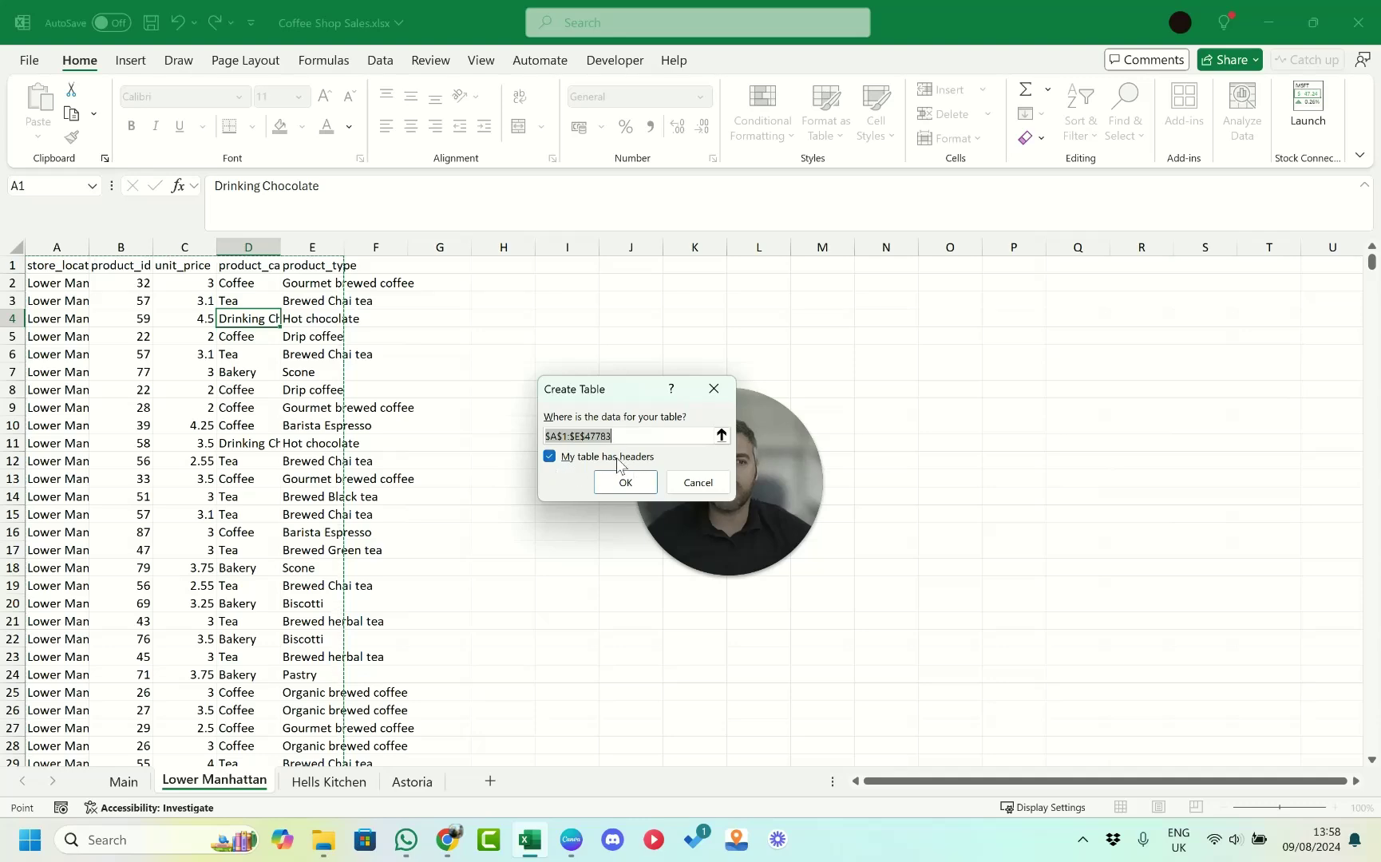
{"action": "left_click", "coordinate": [623, 483]}
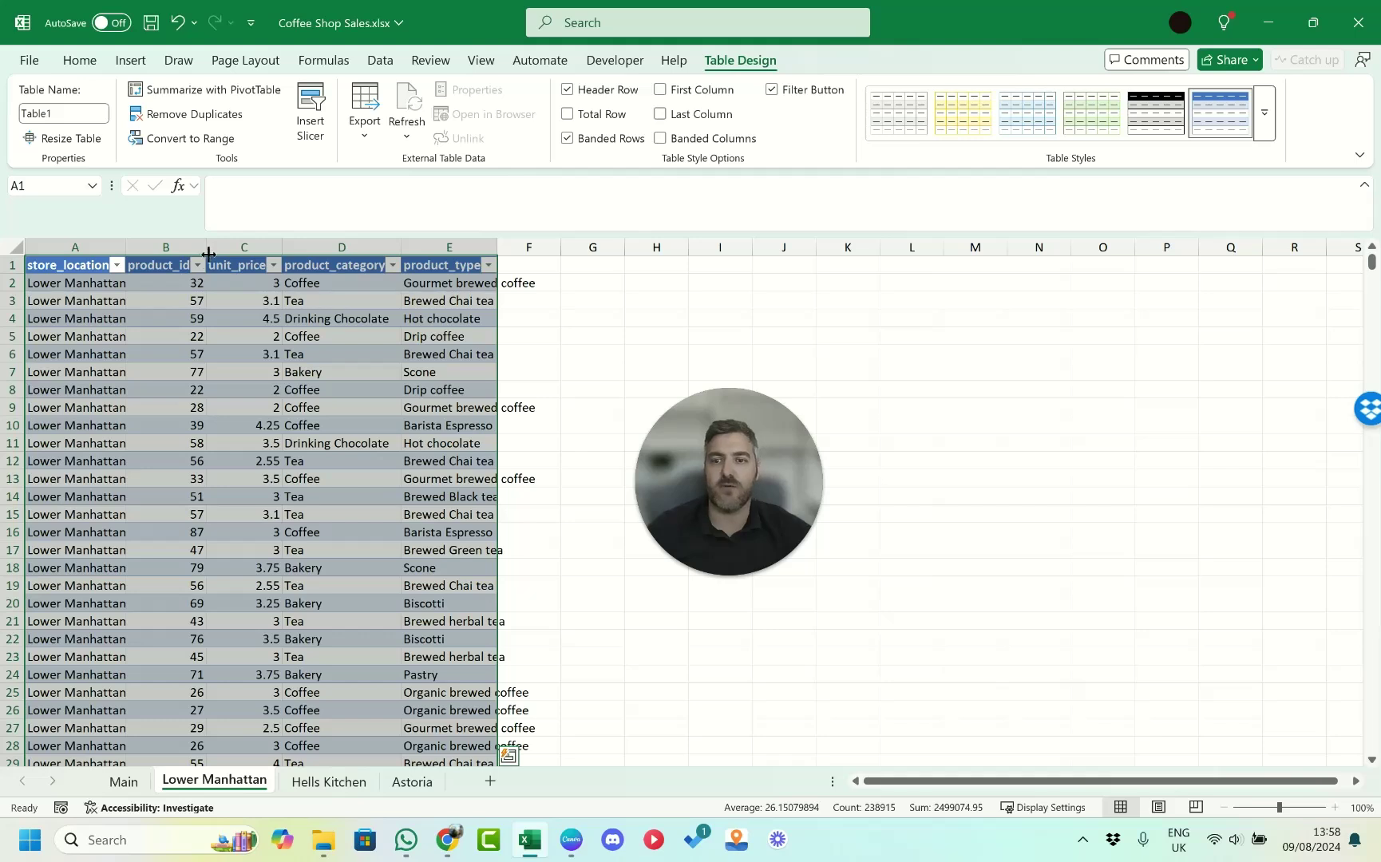
{"action": "left_click", "coordinate": [78, 113]}
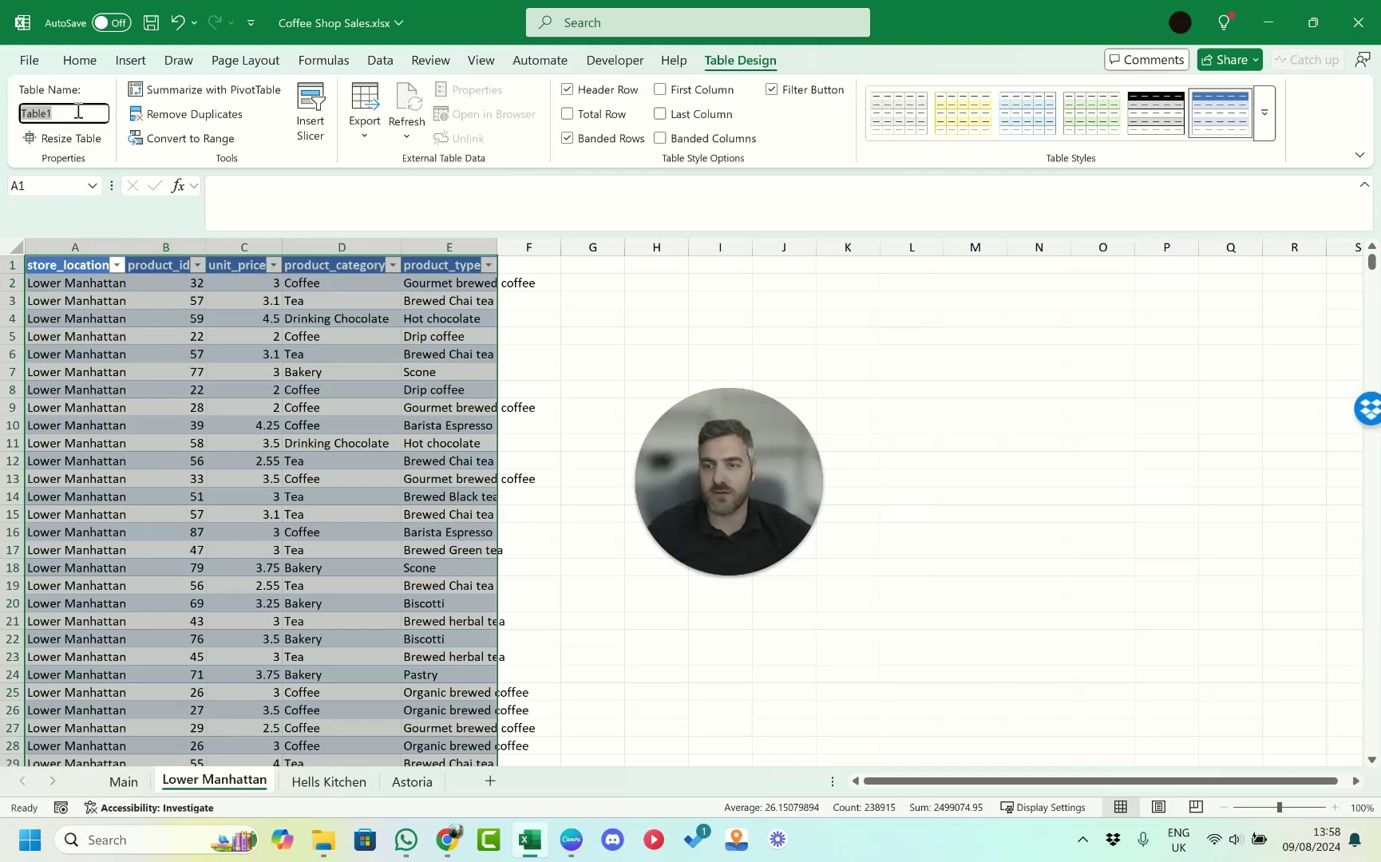
{"action": "key", "text": "BackSpace"}
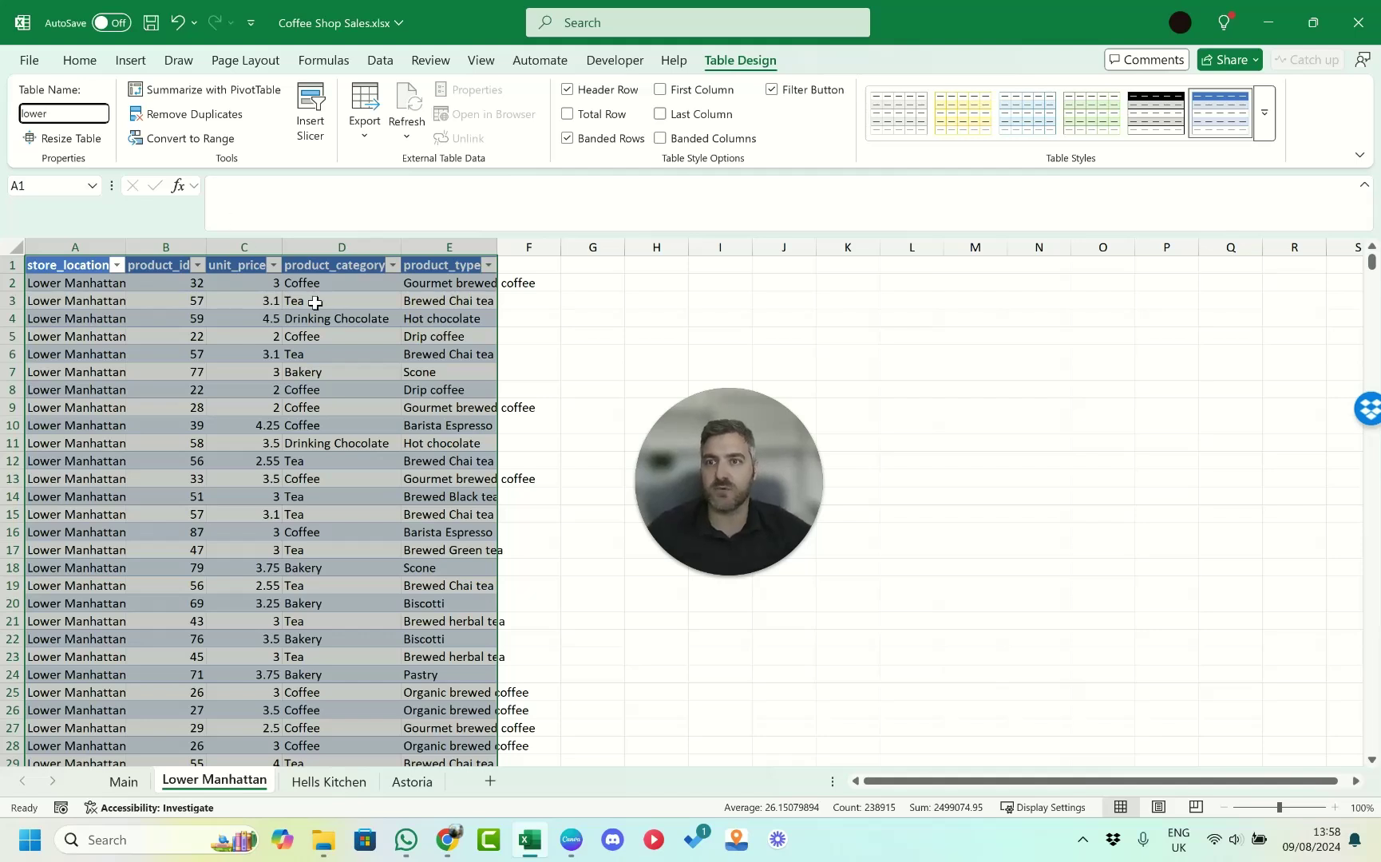
{"action": "key", "text": "Return"}
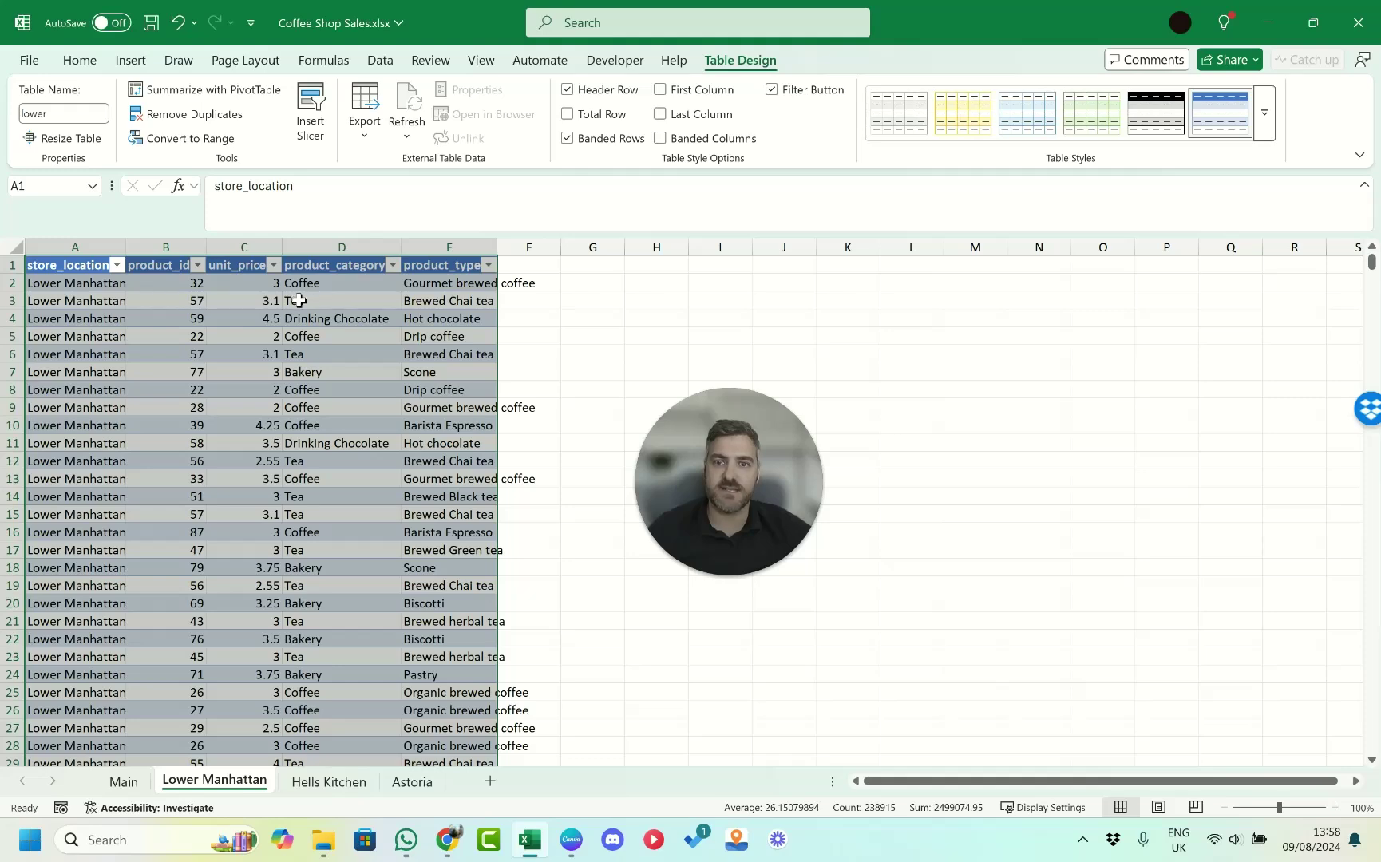
{"action": "left_click", "coordinate": [329, 787]}
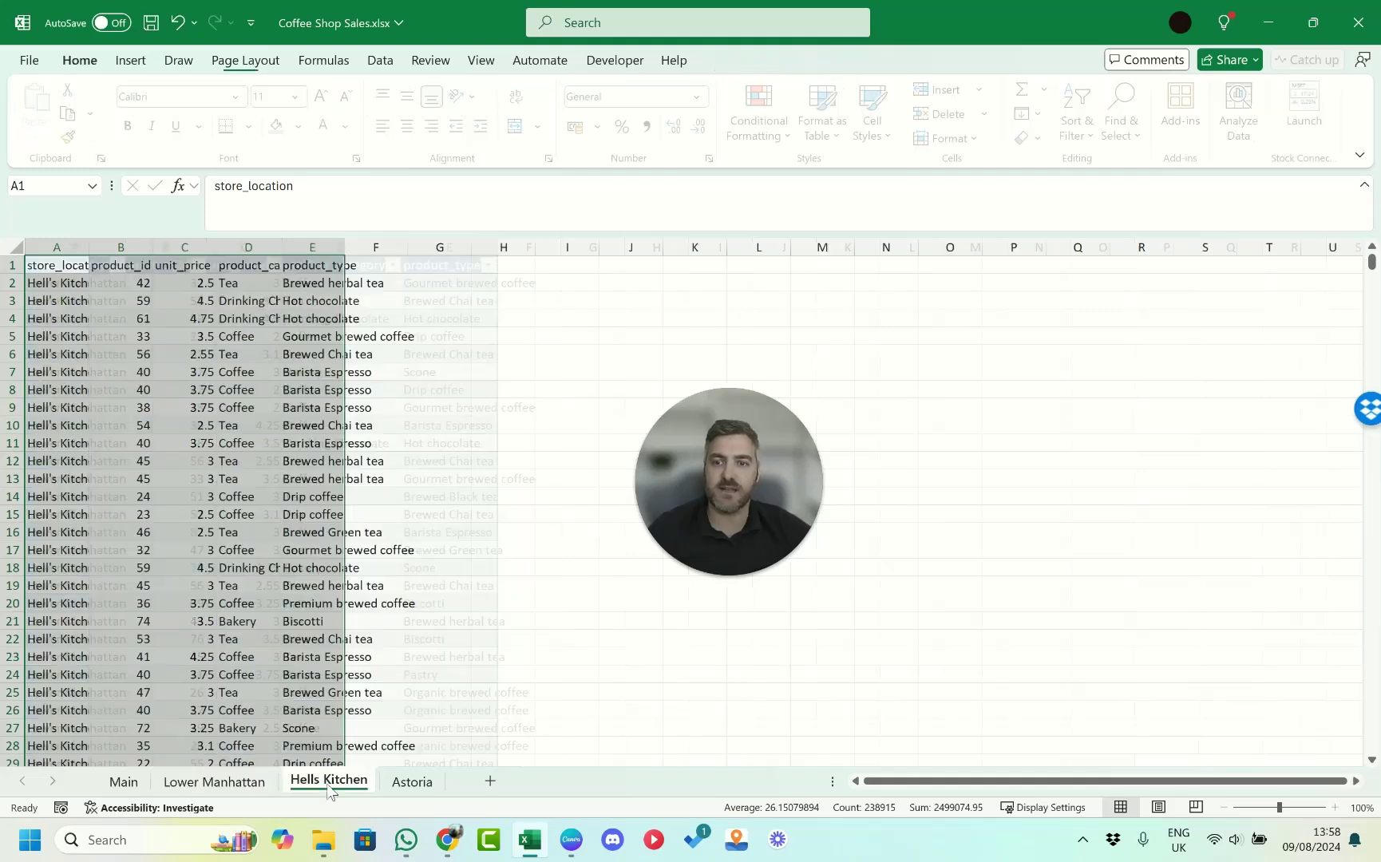
Convert the whole Hells Kitchen data range into a table named Hells.
{"action": "left_click", "coordinate": [195, 439]}
{"action": "key", "text": "ctrl+a"}
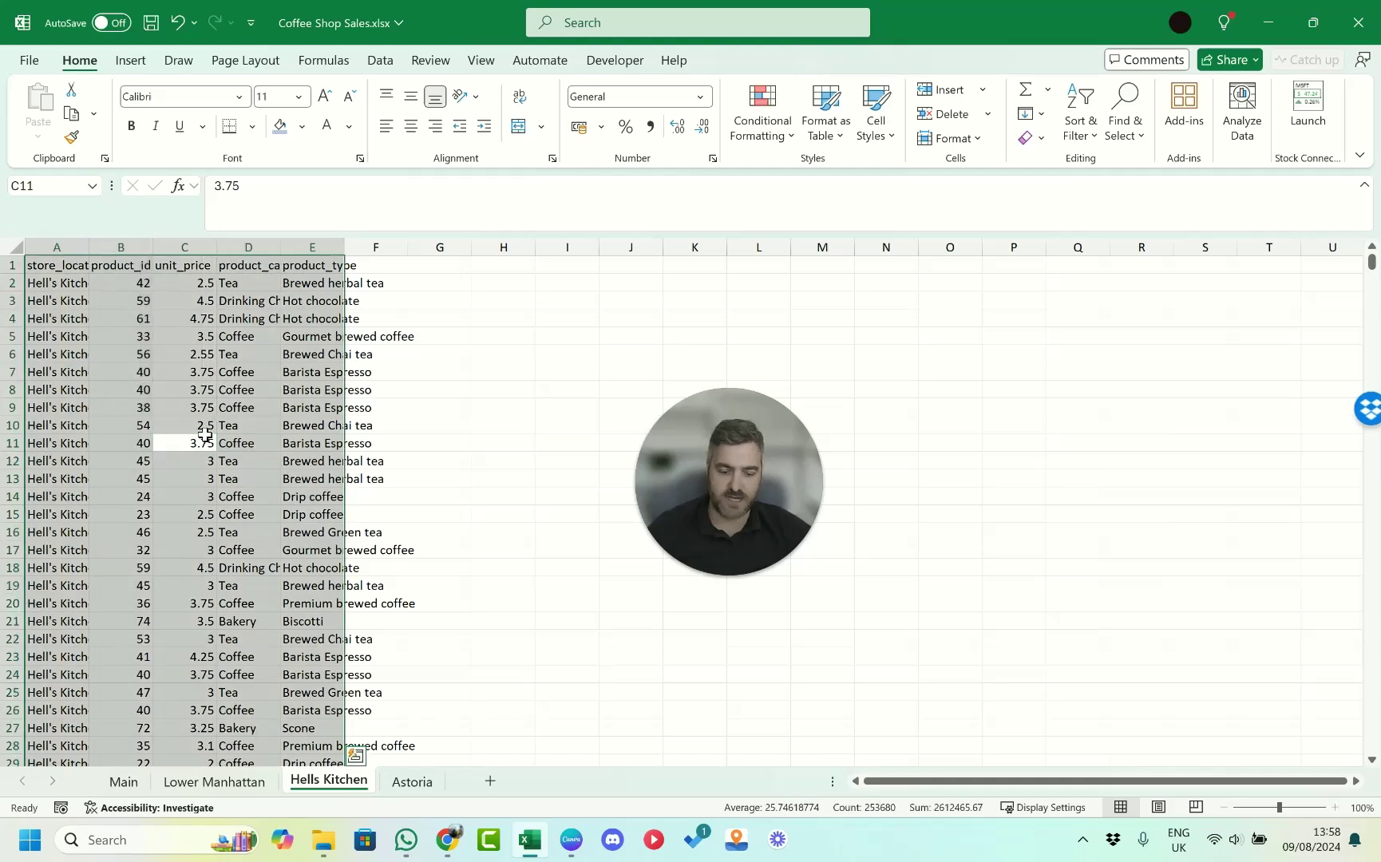
{"action": "key", "text": "ctrl+t"}
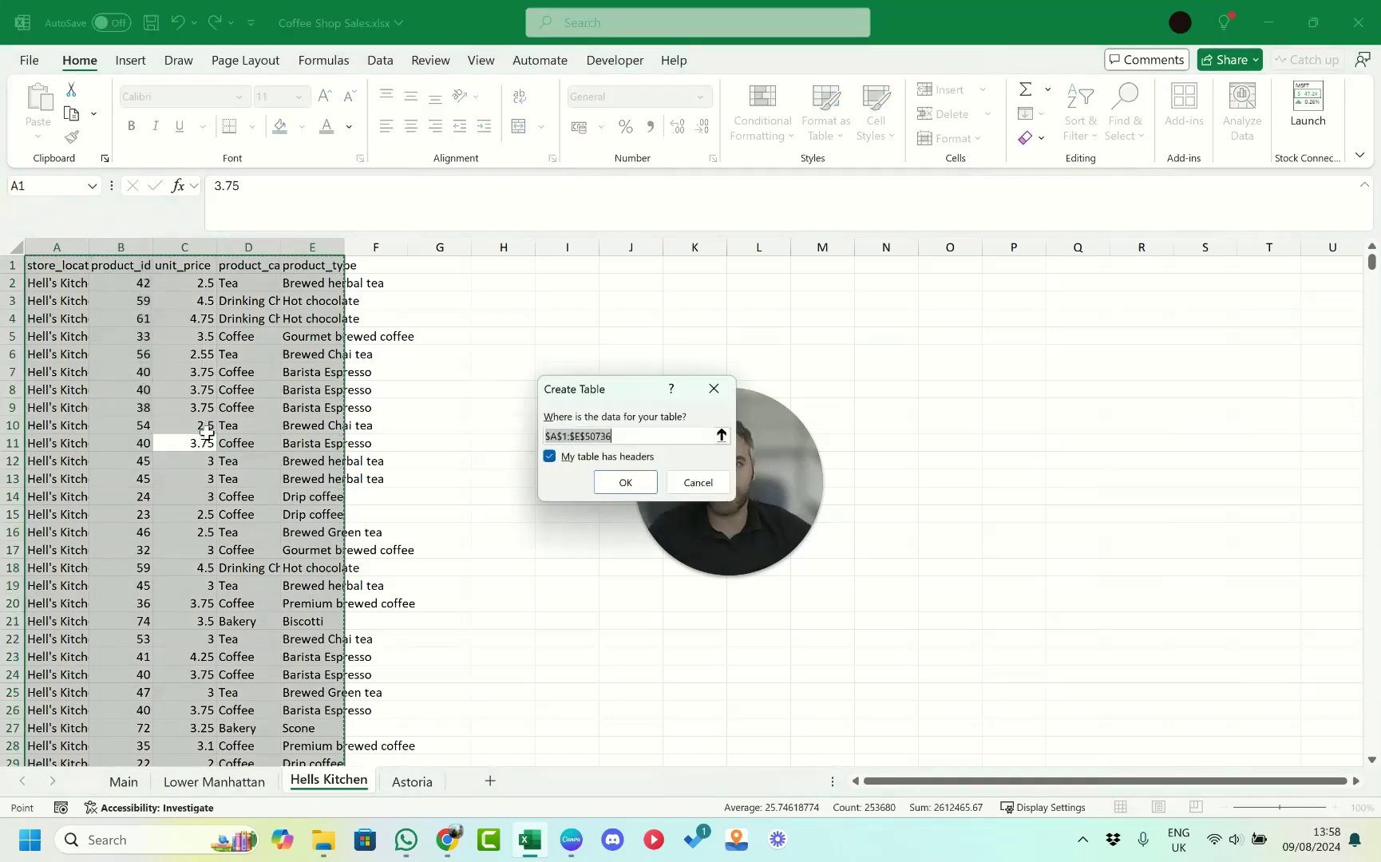
{"action": "left_click", "coordinate": [604, 479]}
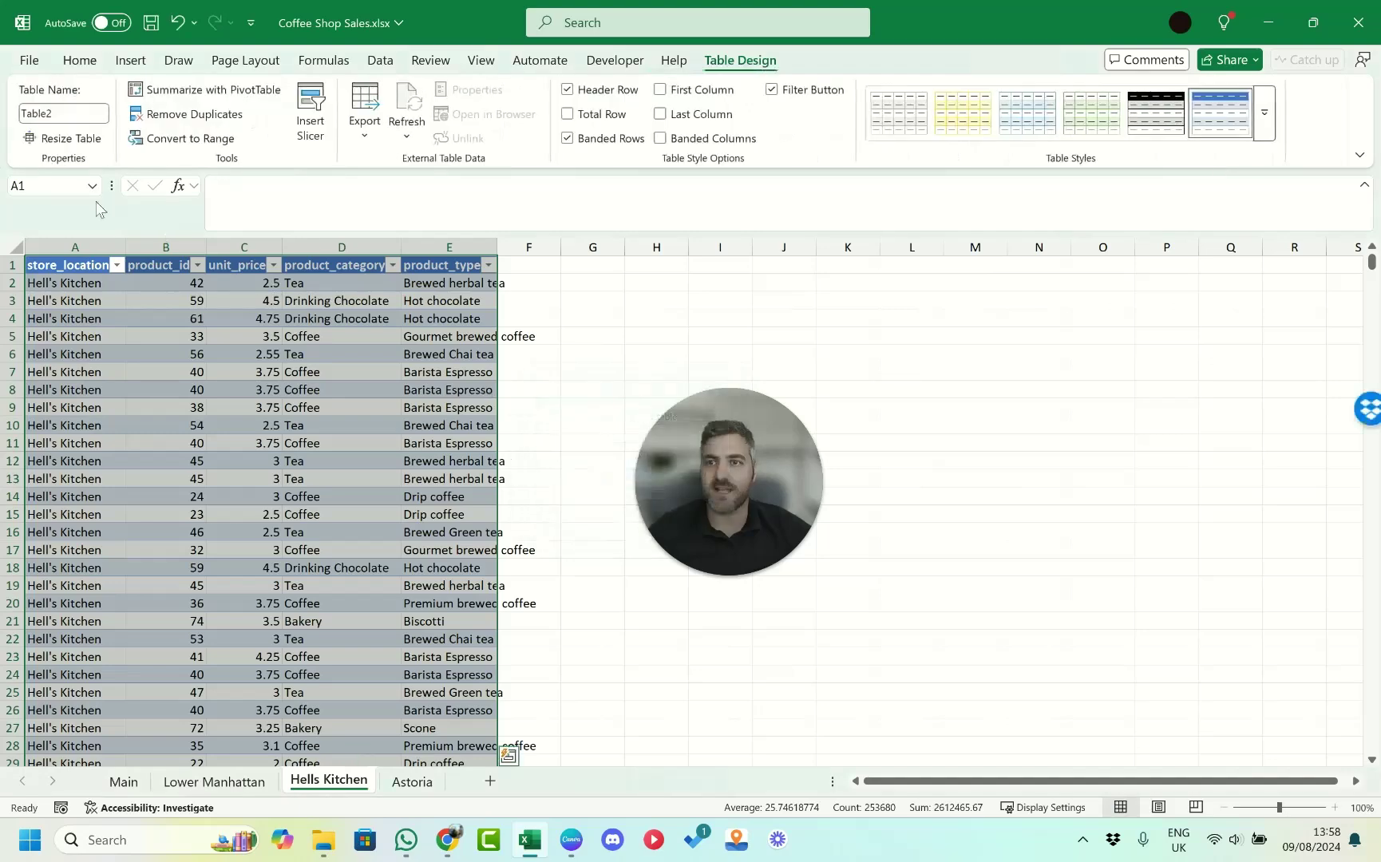
{"action": "left_click", "coordinate": [73, 111]}
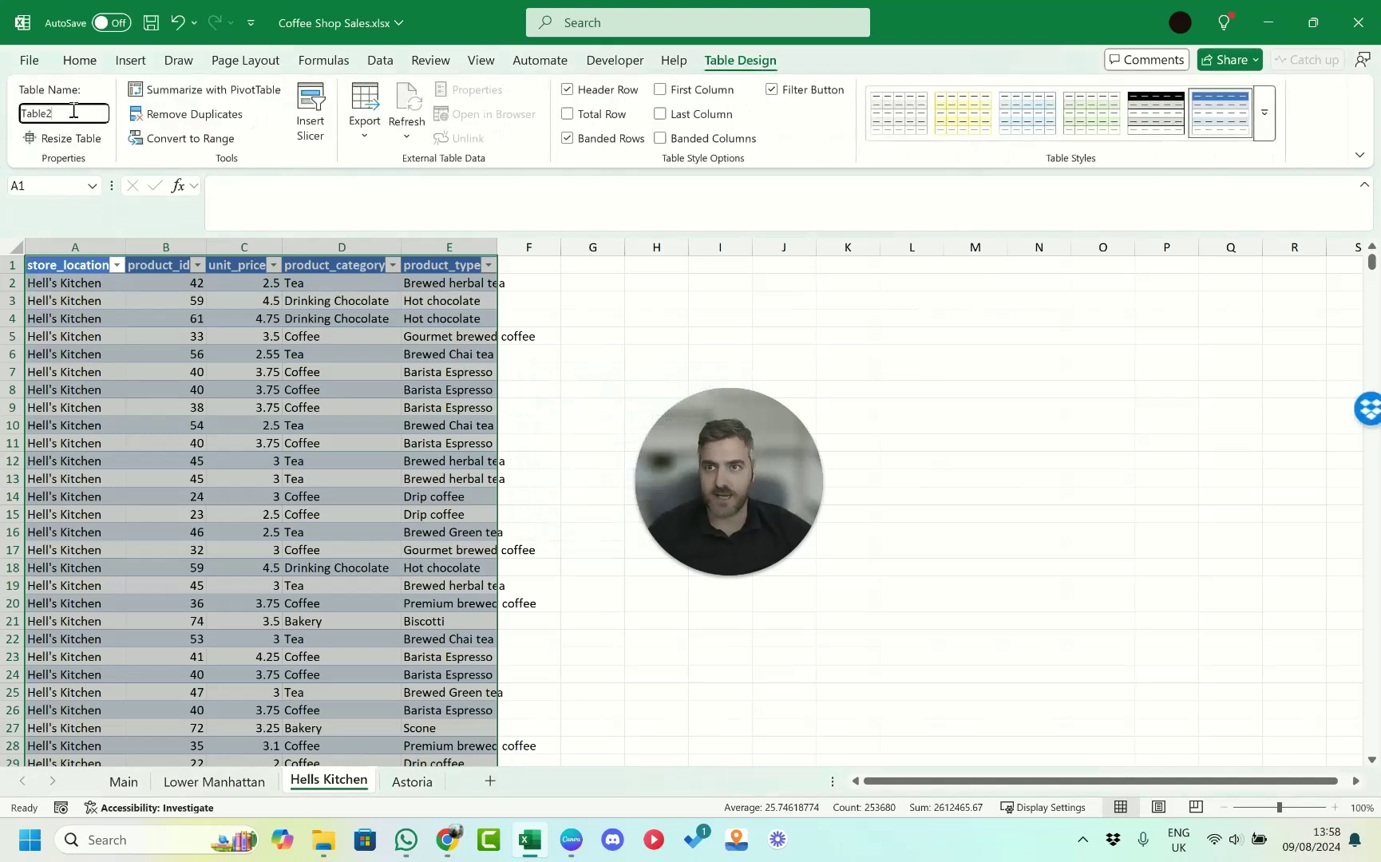
{"action": "double_click", "coordinate": [73, 112]}
{"action": "type", "text": "He"}
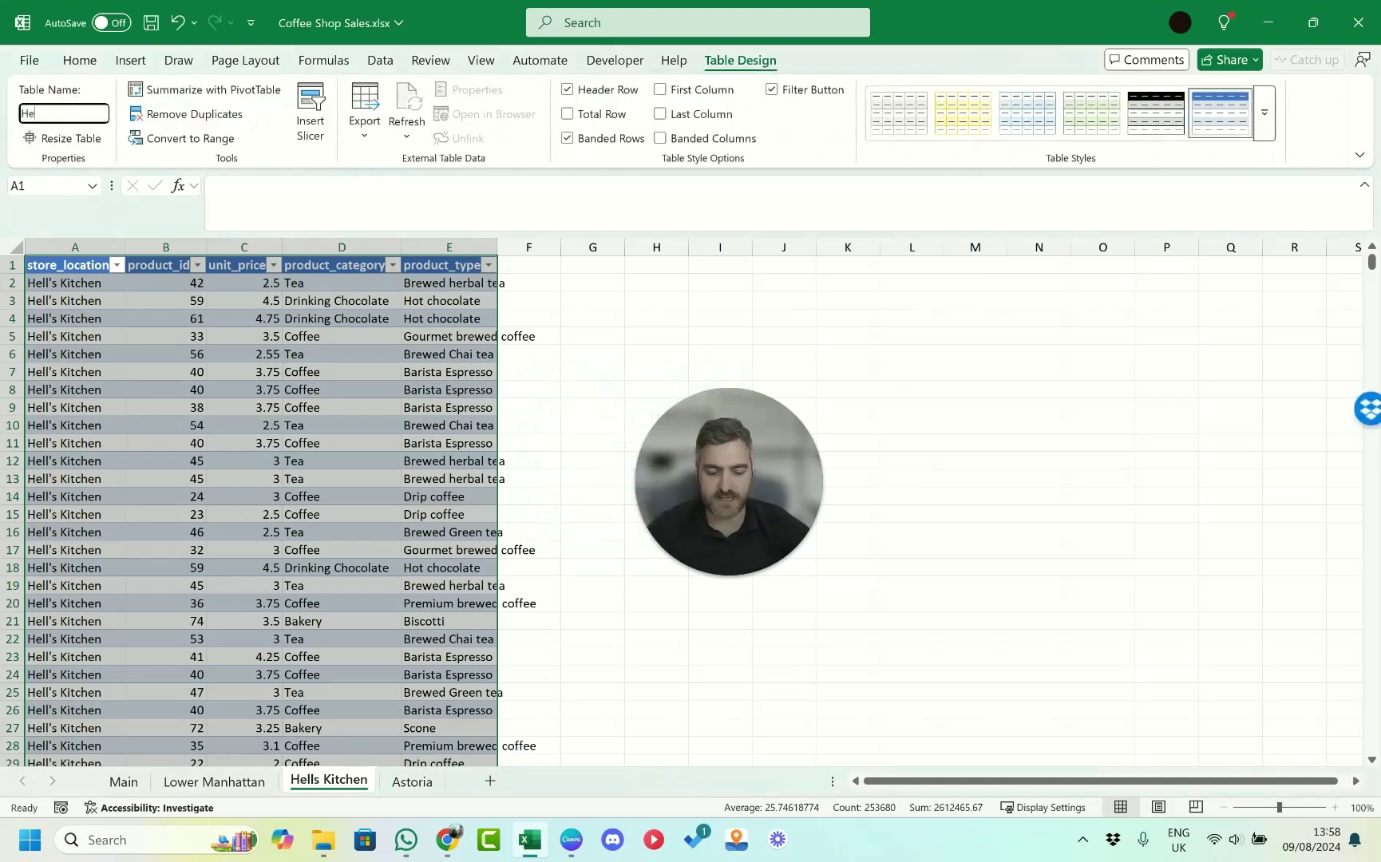
{"action": "type", "text": "lls"}
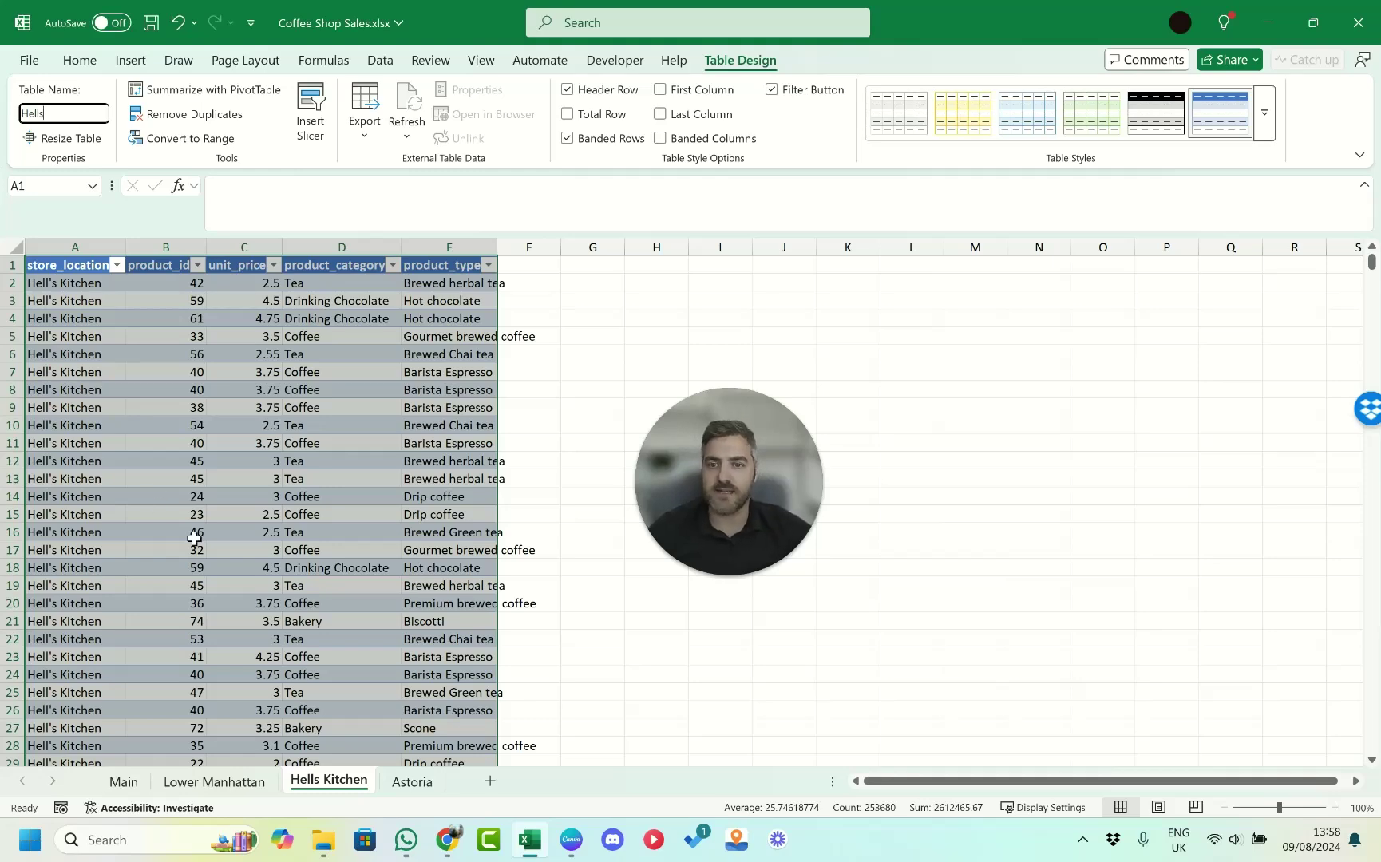
{"action": "left_click", "coordinate": [192, 531]}
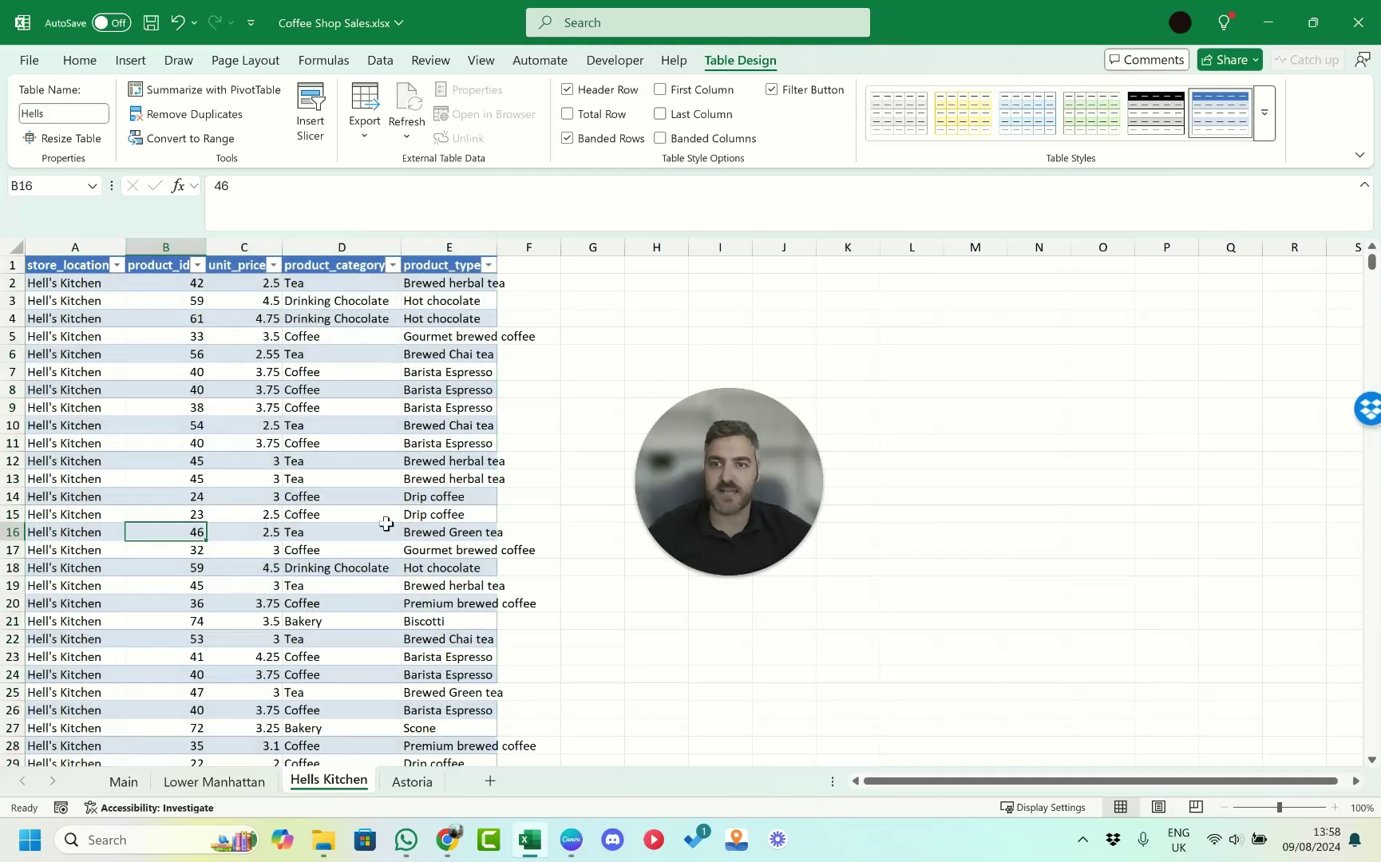
{"action": "left_click", "coordinate": [412, 783]}
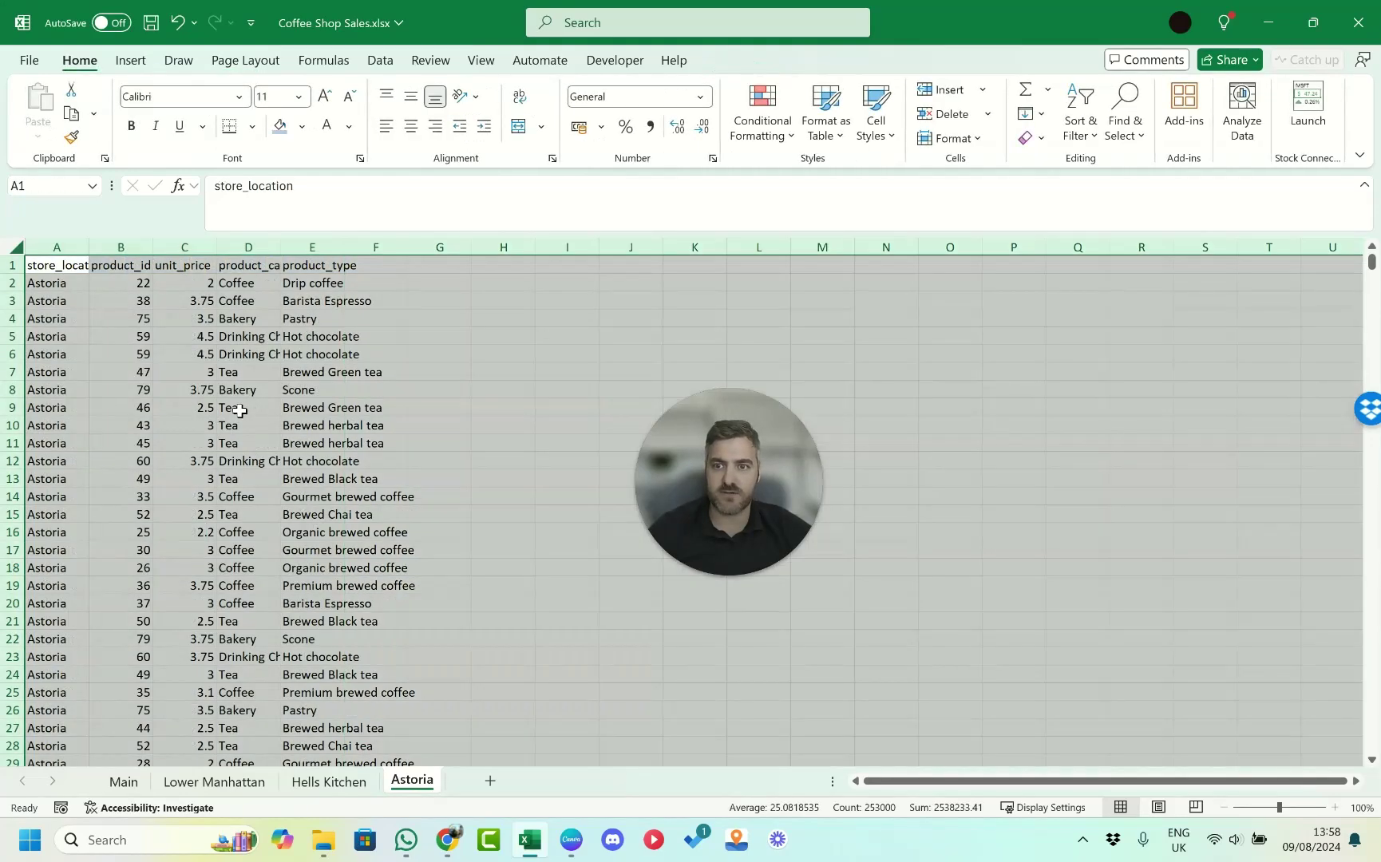
Convert the whole Astoria data range into a table named Astoria.
{"action": "left_click", "coordinate": [230, 425]}
{"action": "key", "text": "ctrl+a"}
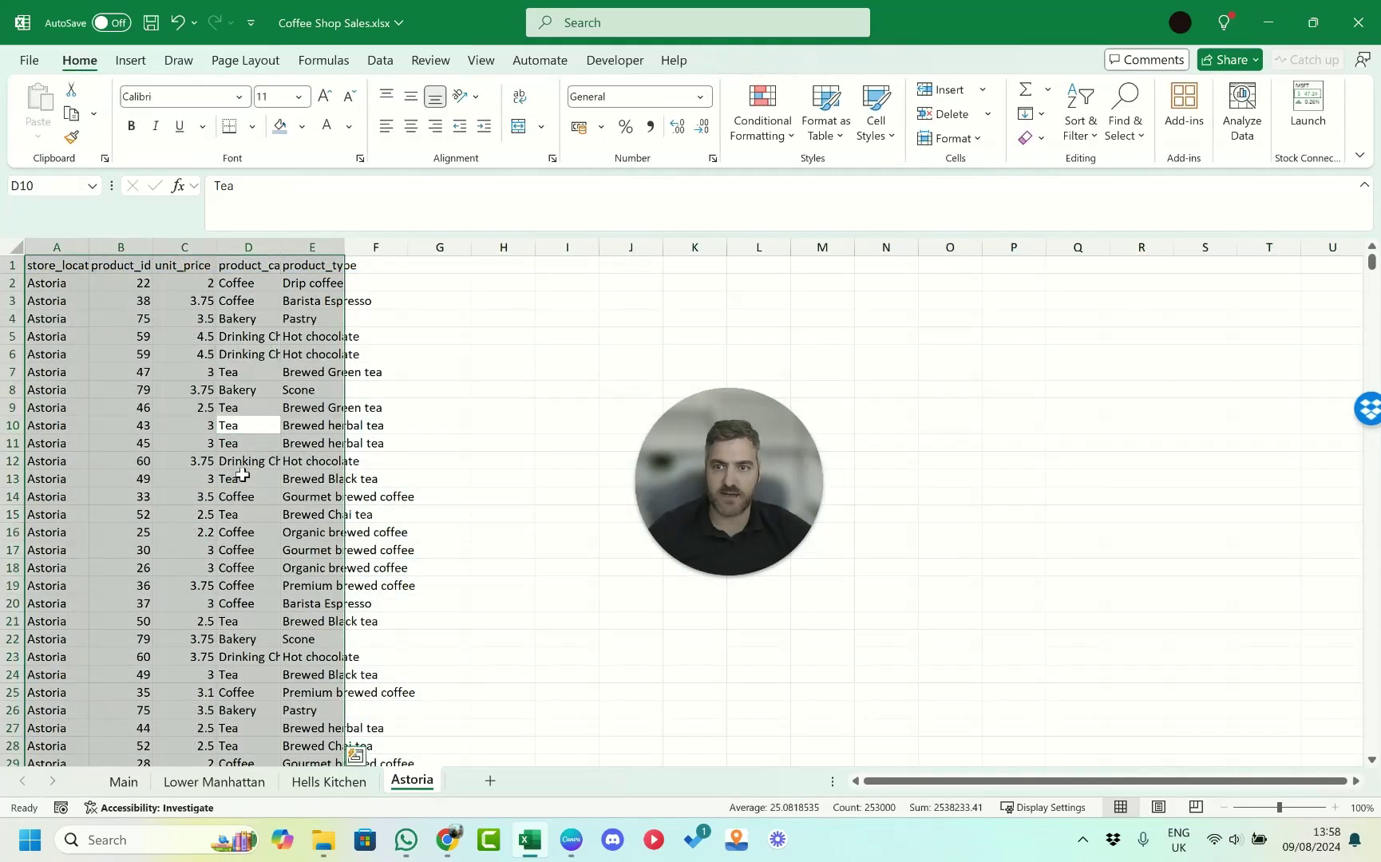
{"action": "key", "text": "ctrl+t"}
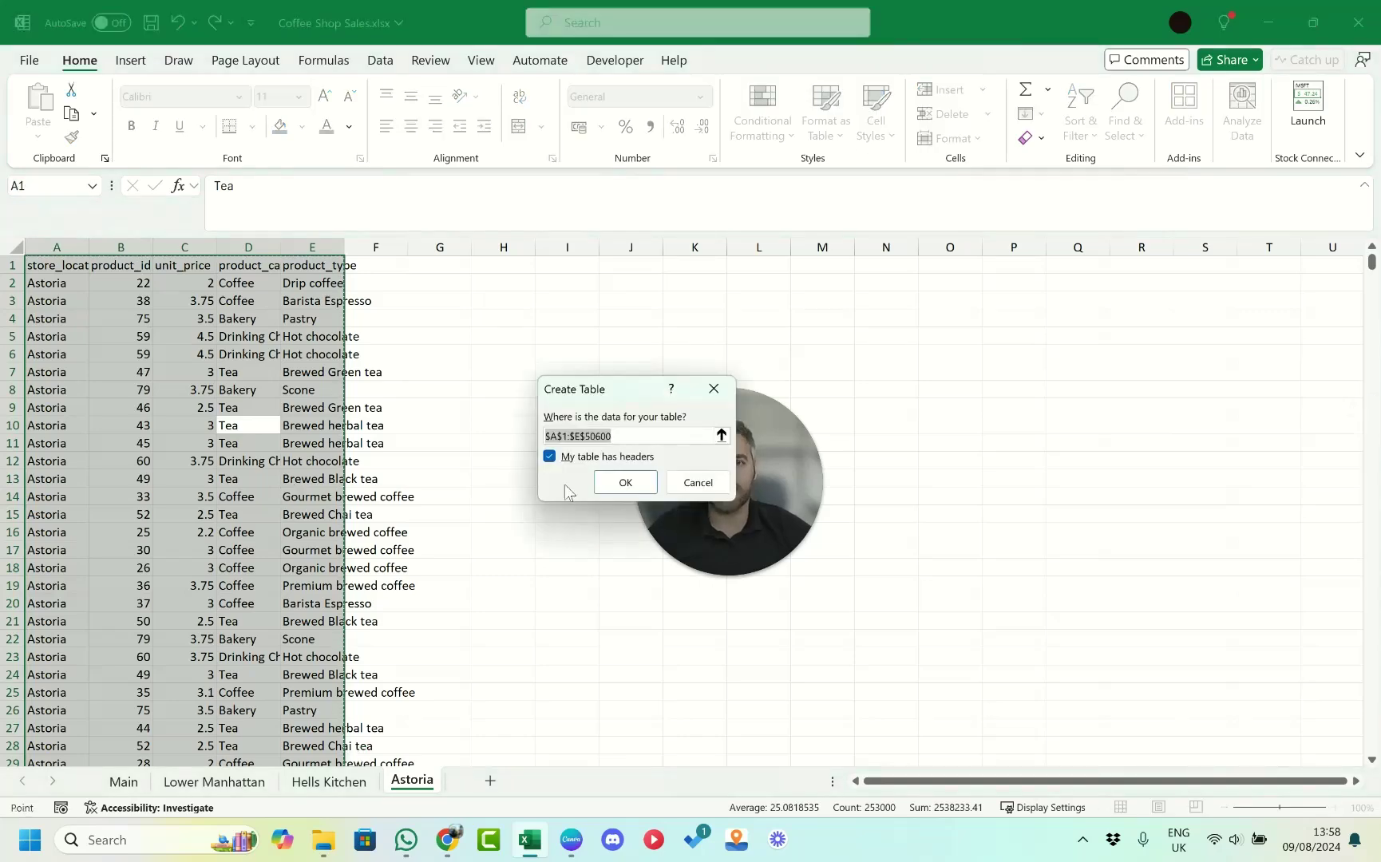
{"action": "left_click", "coordinate": [622, 480]}
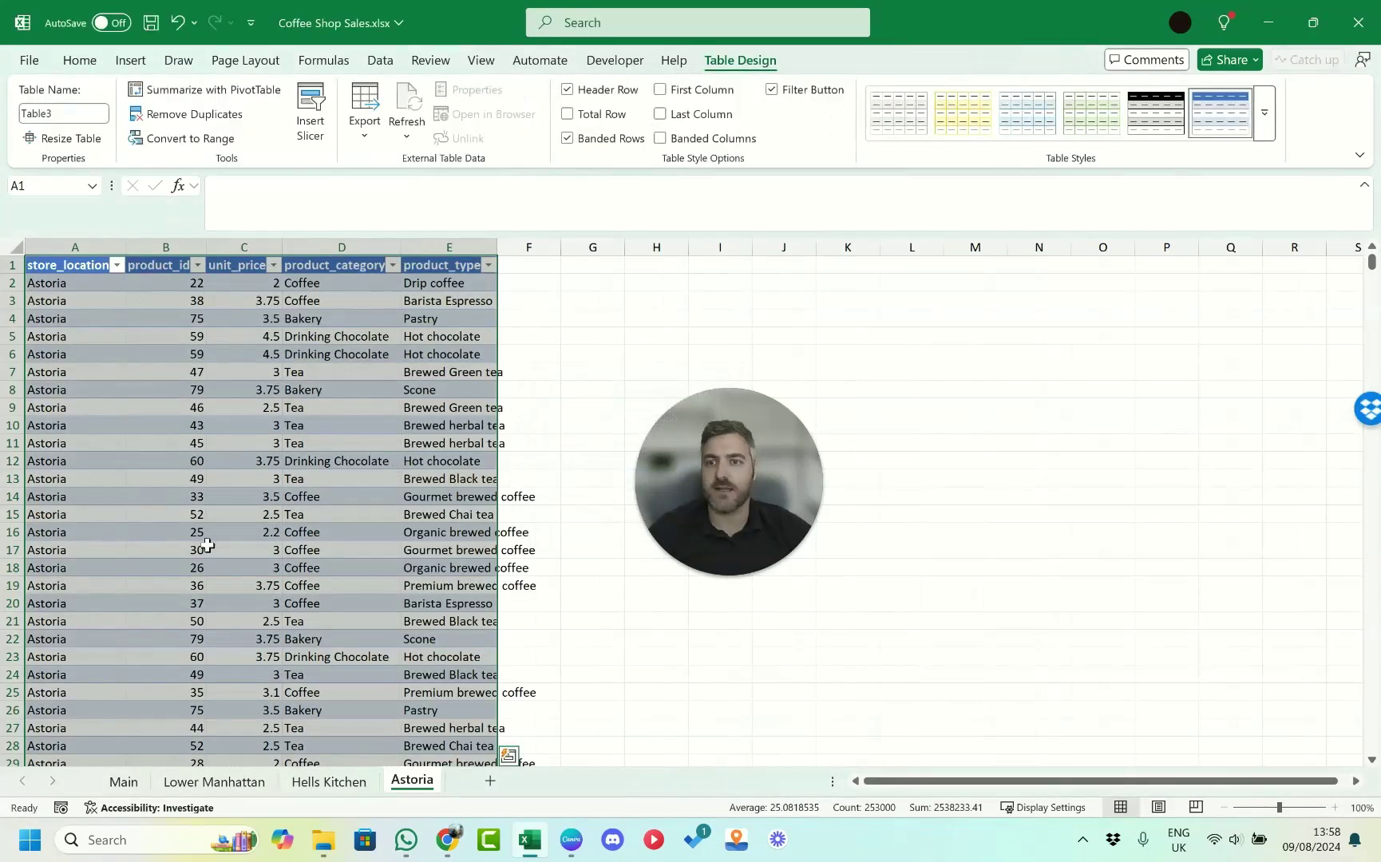
{"action": "left_click", "coordinate": [83, 114]}
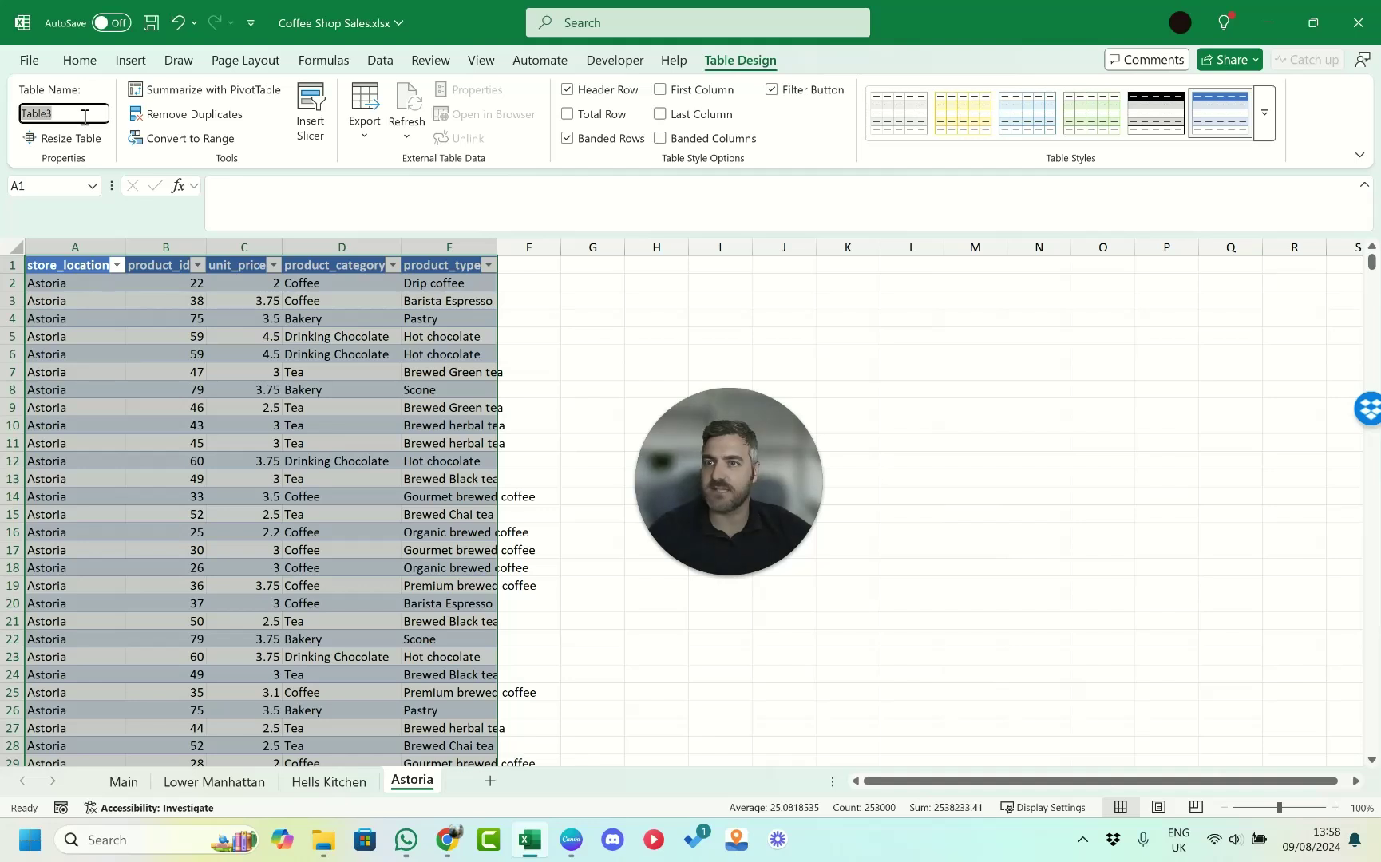
{"action": "type", "text": "Astoria"}
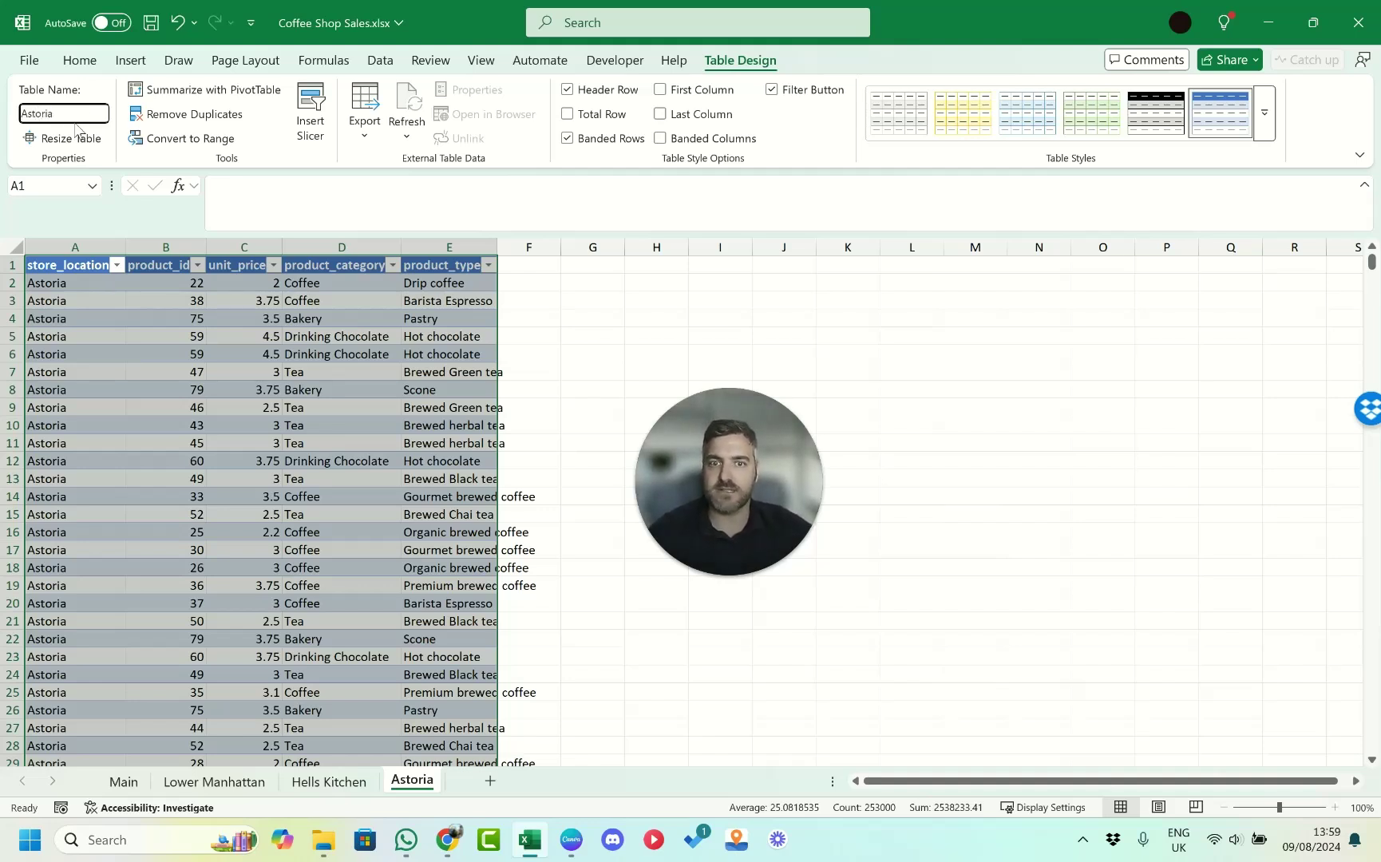
{"action": "key", "text": "Return"}
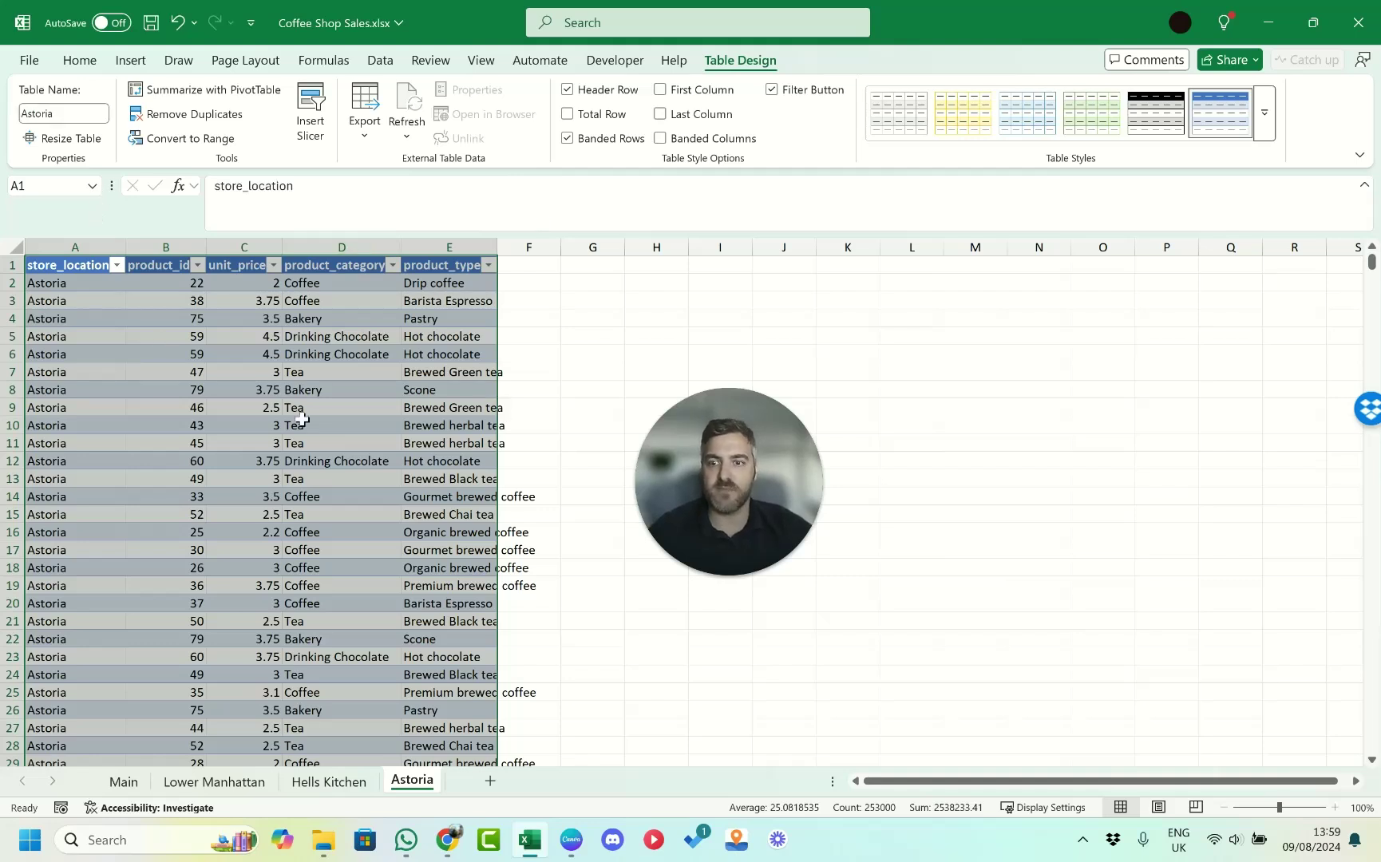
{"action": "left_click", "coordinate": [121, 782]}
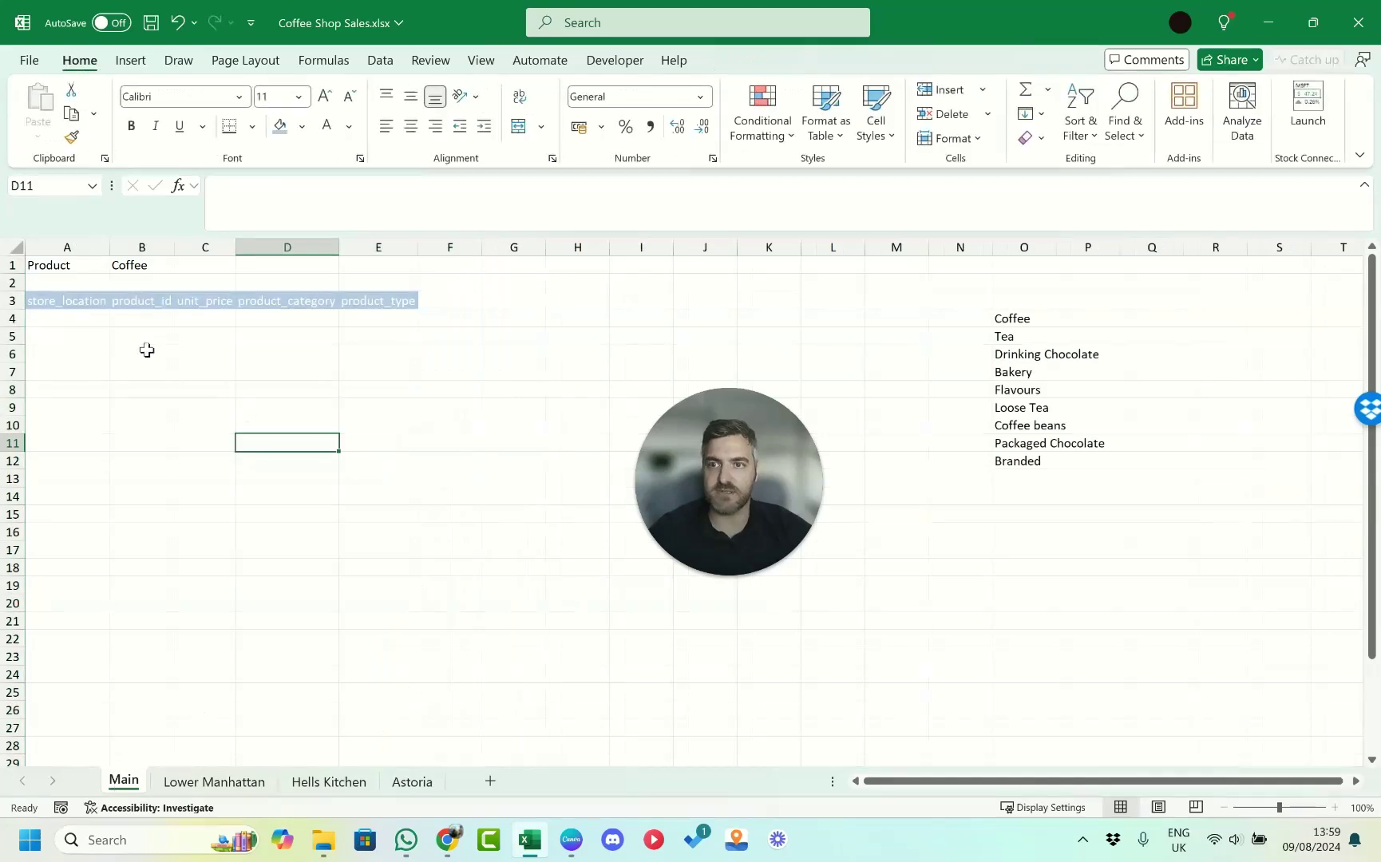
In Main cell A4, build =VSTACK(lower,Hells,Astoria) using autocomplete for the table names.
{"action": "left_click", "coordinate": [107, 316]}
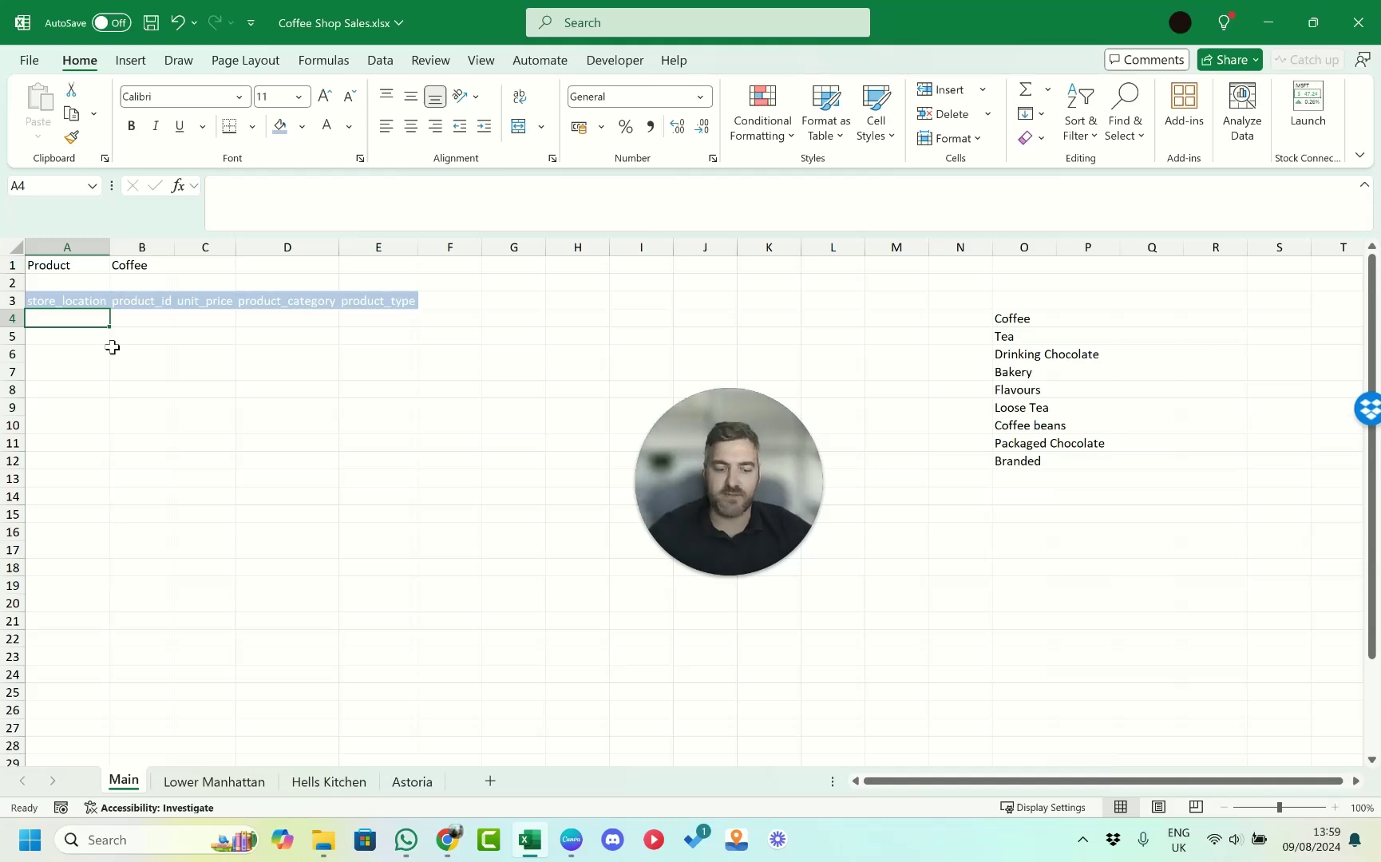
{"action": "type", "text": "=vst"}
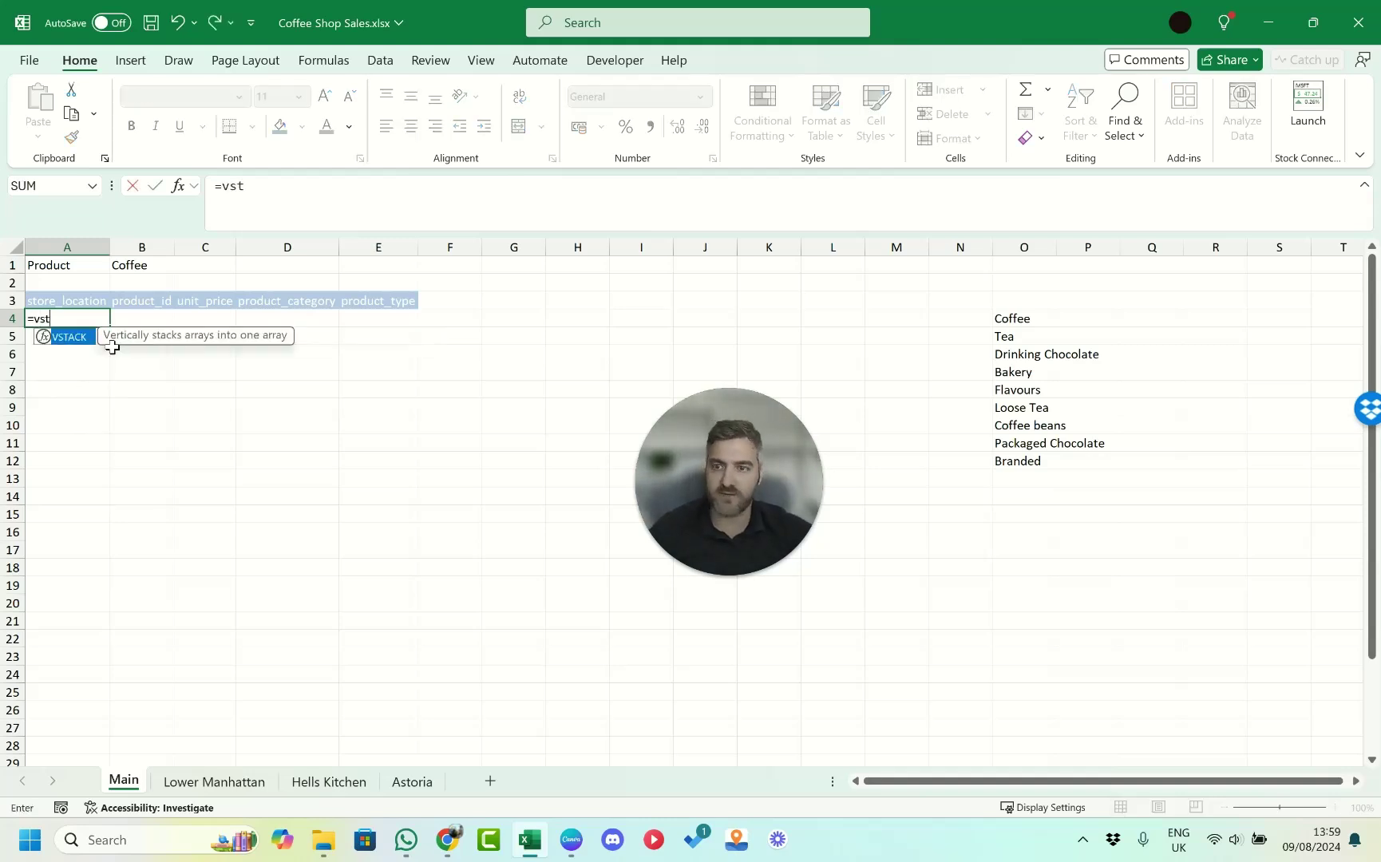
{"action": "key", "text": "Tab"}
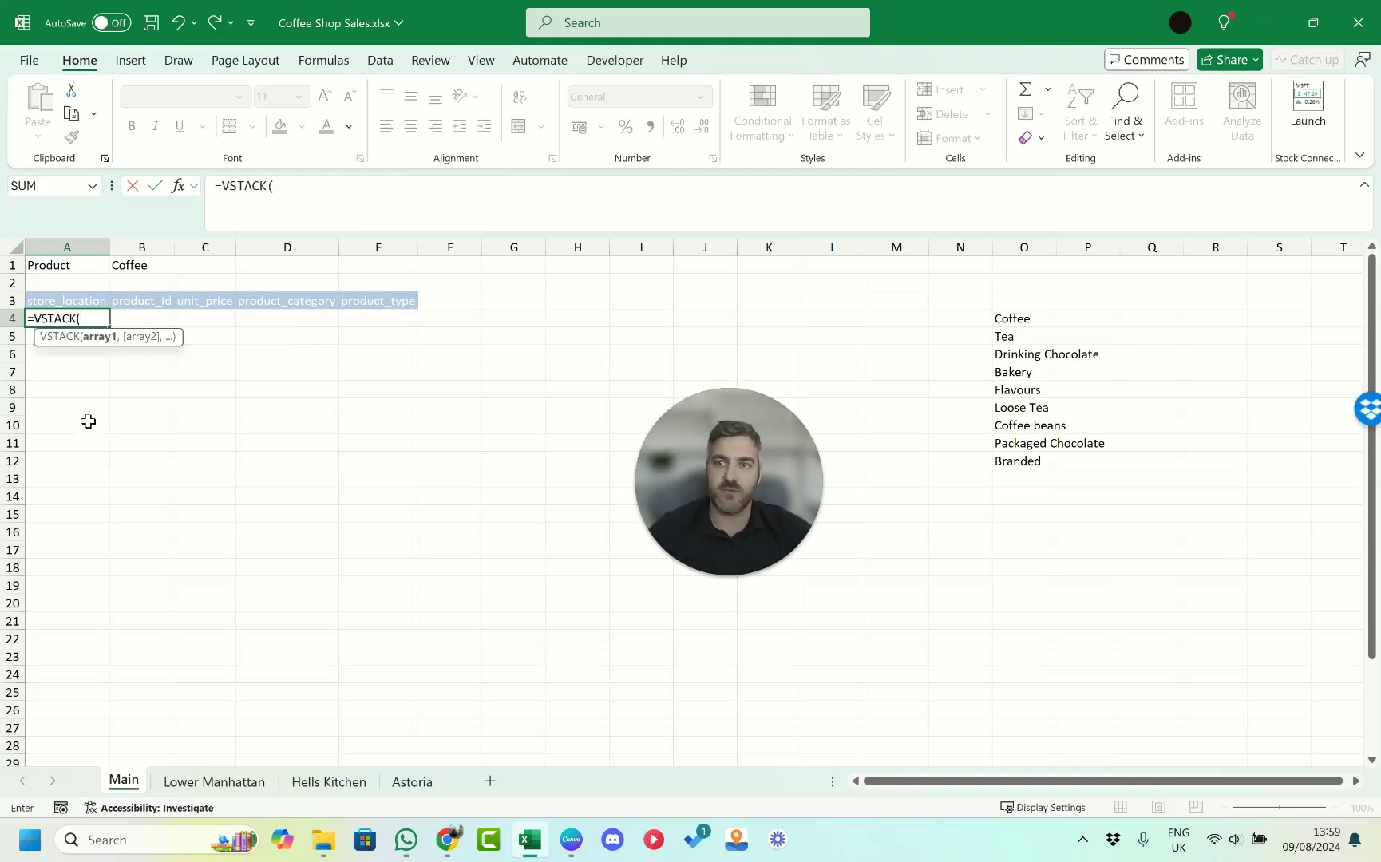
{"action": "type", "text": "lo"}
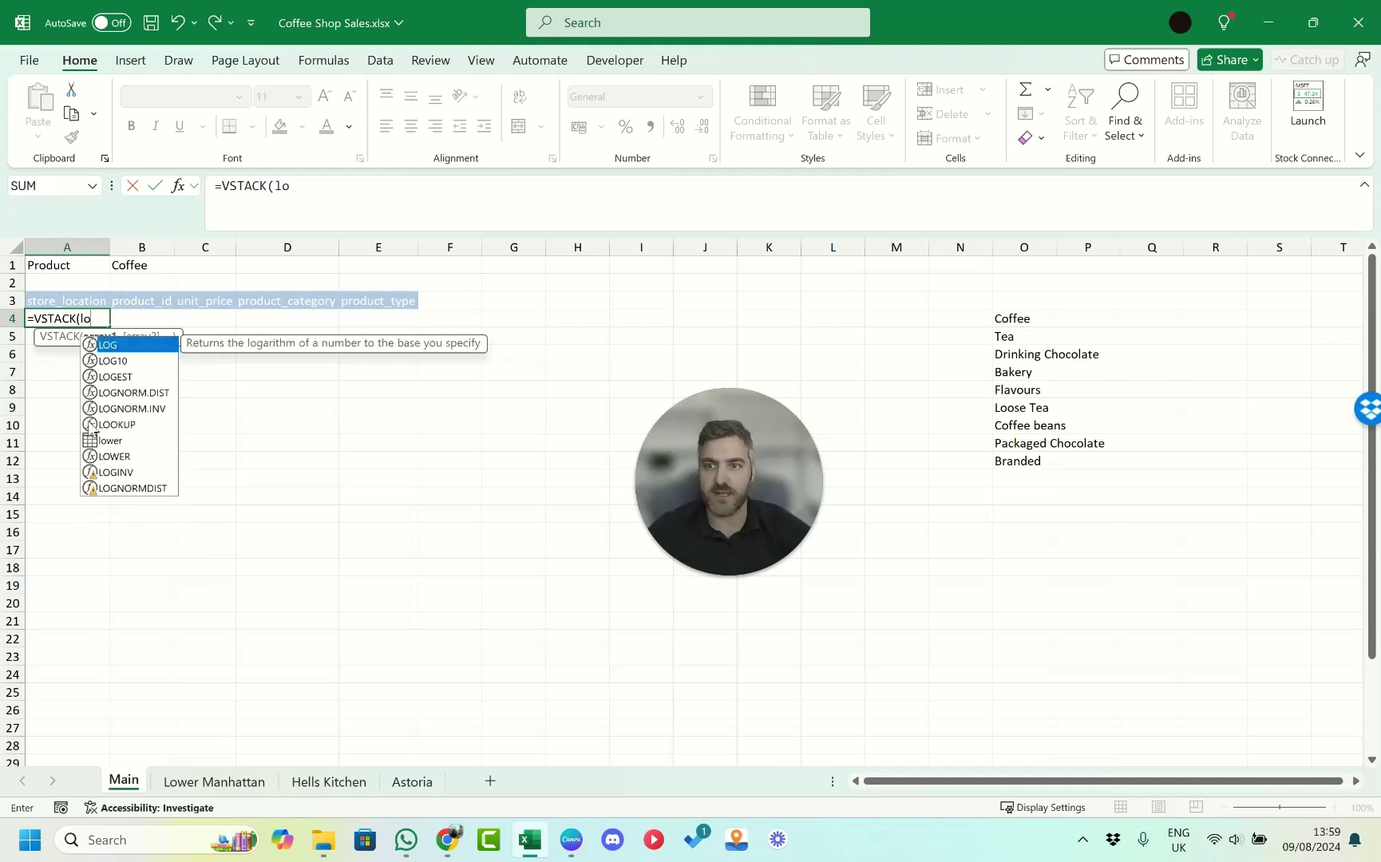
{"action": "key", "text": "Down"}
{"action": "key", "text": "Down"}
{"action": "key", "text": "Down"}
{"action": "key", "text": "Down"}
{"action": "key", "text": "Down"}
{"action": "key", "text": "Down"}
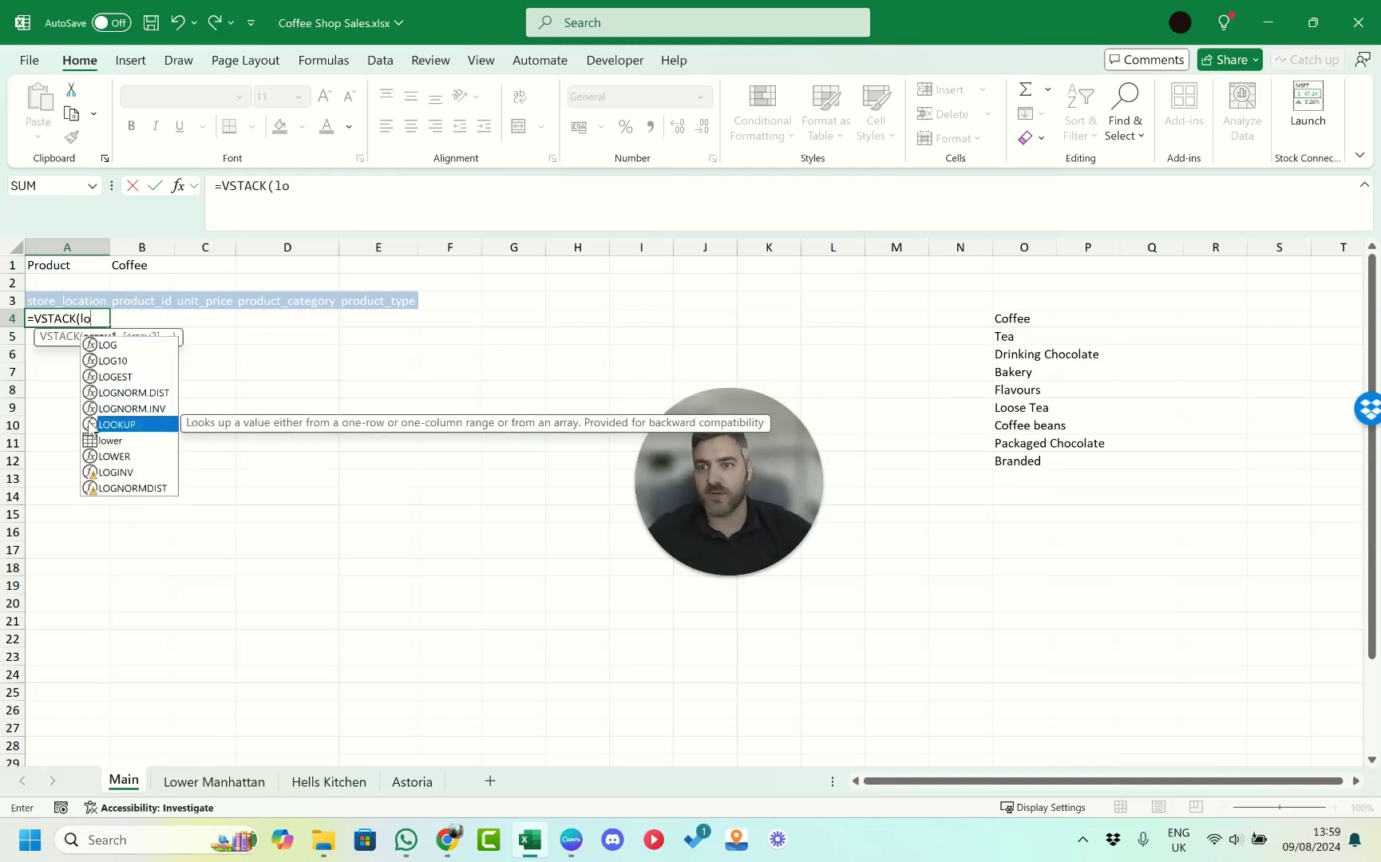
{"action": "key", "text": "Tab"}
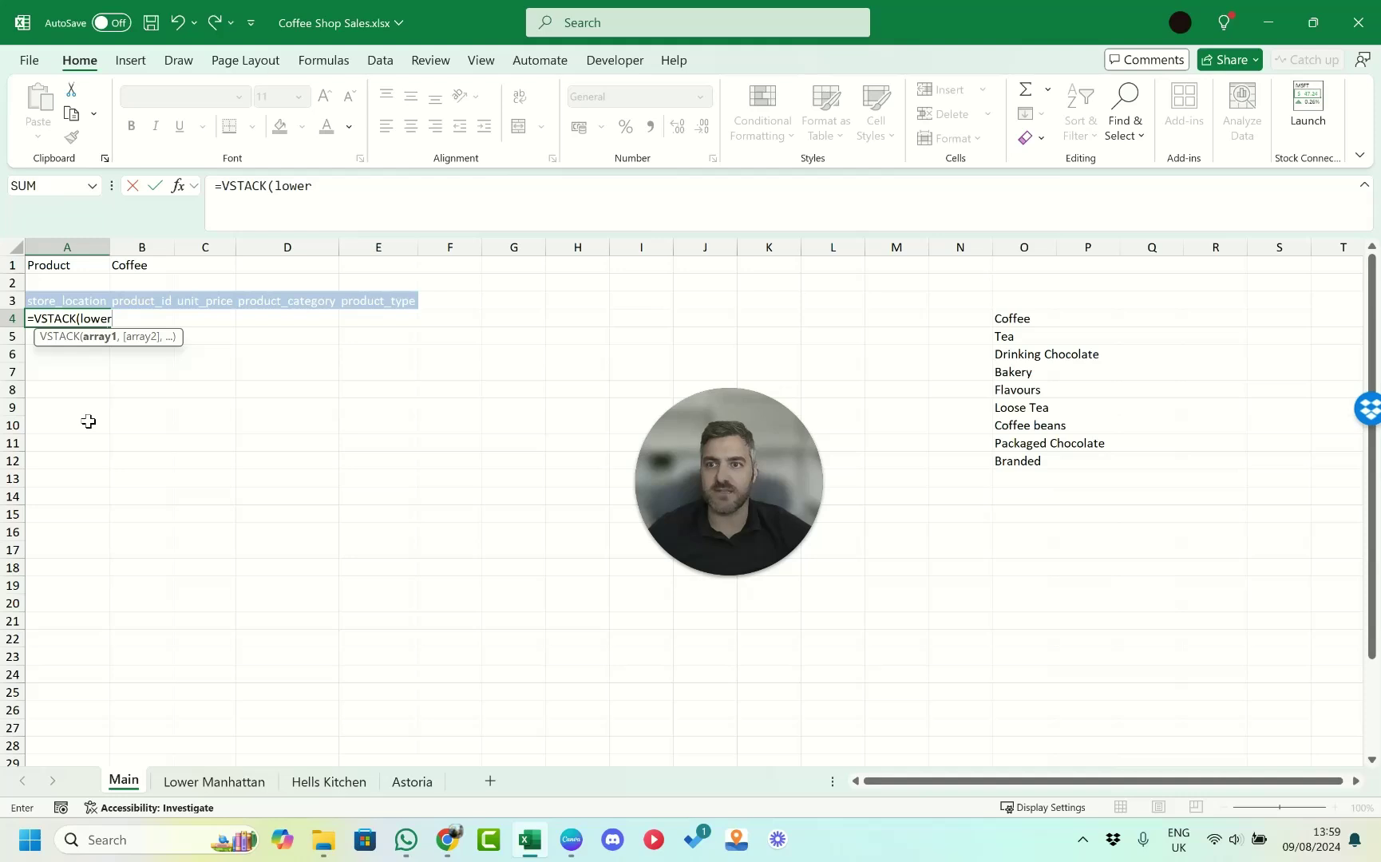
{"action": "type", "text": ","}
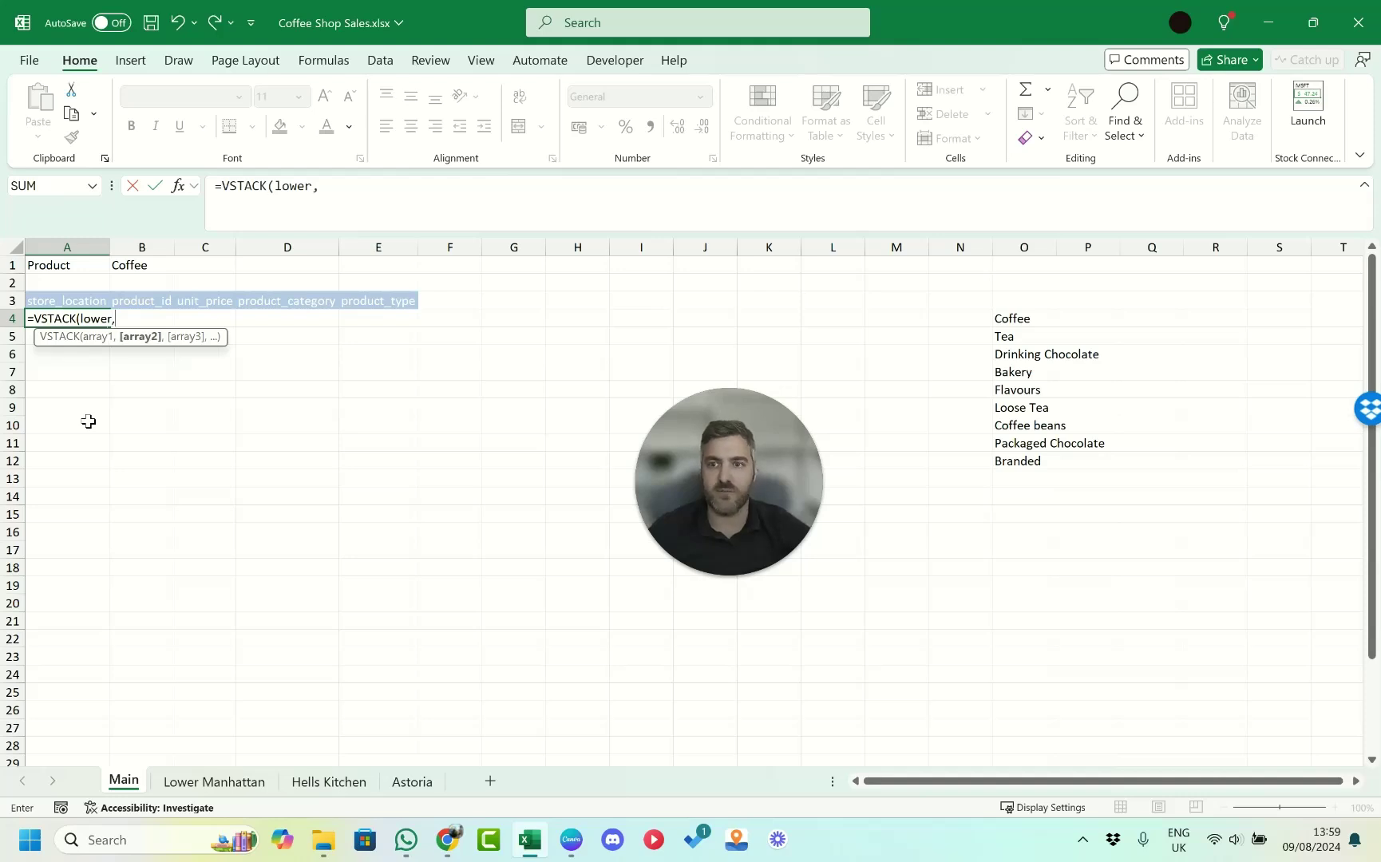
{"action": "type", "text": "Hells"}
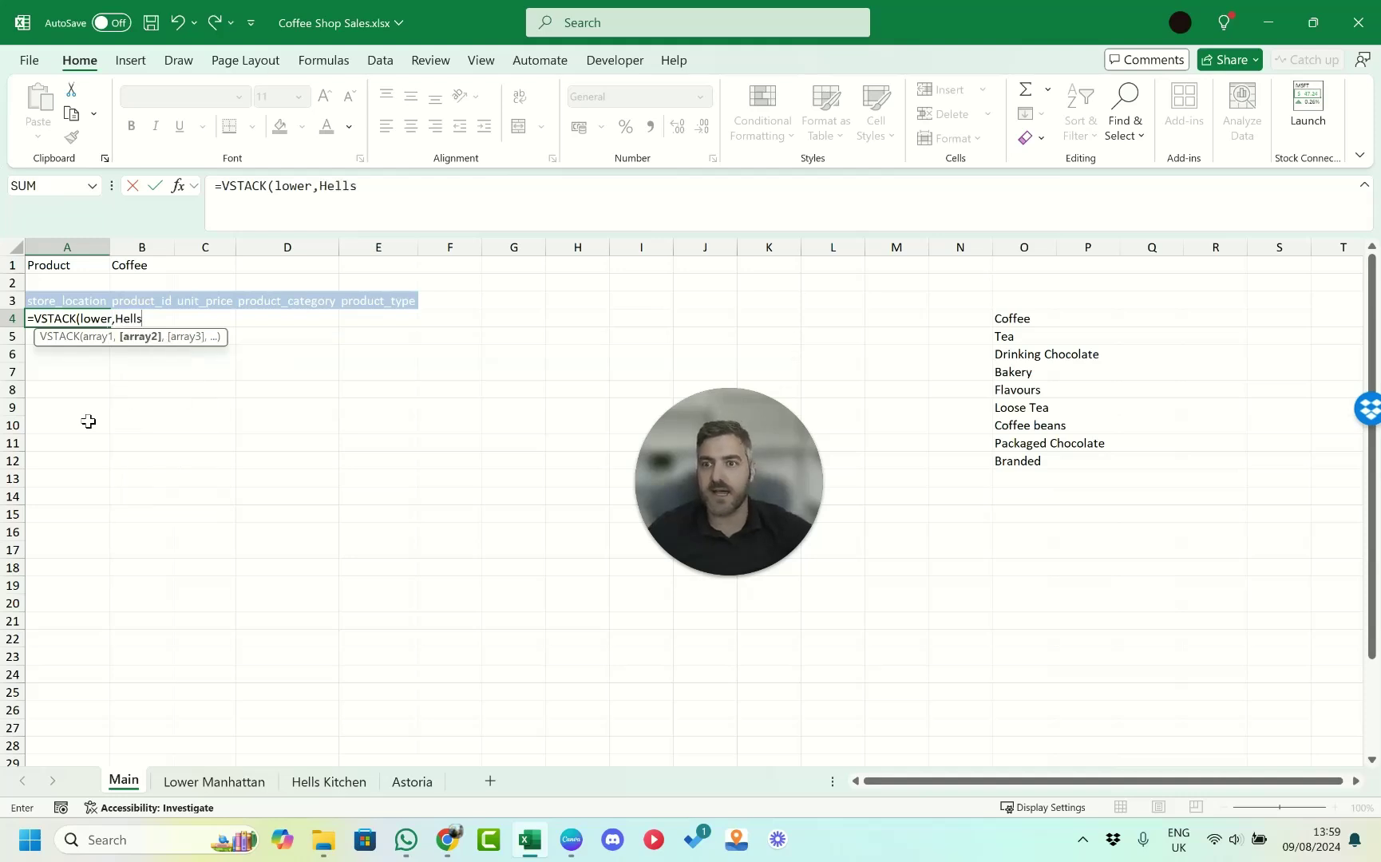
{"action": "type", "text": ","}
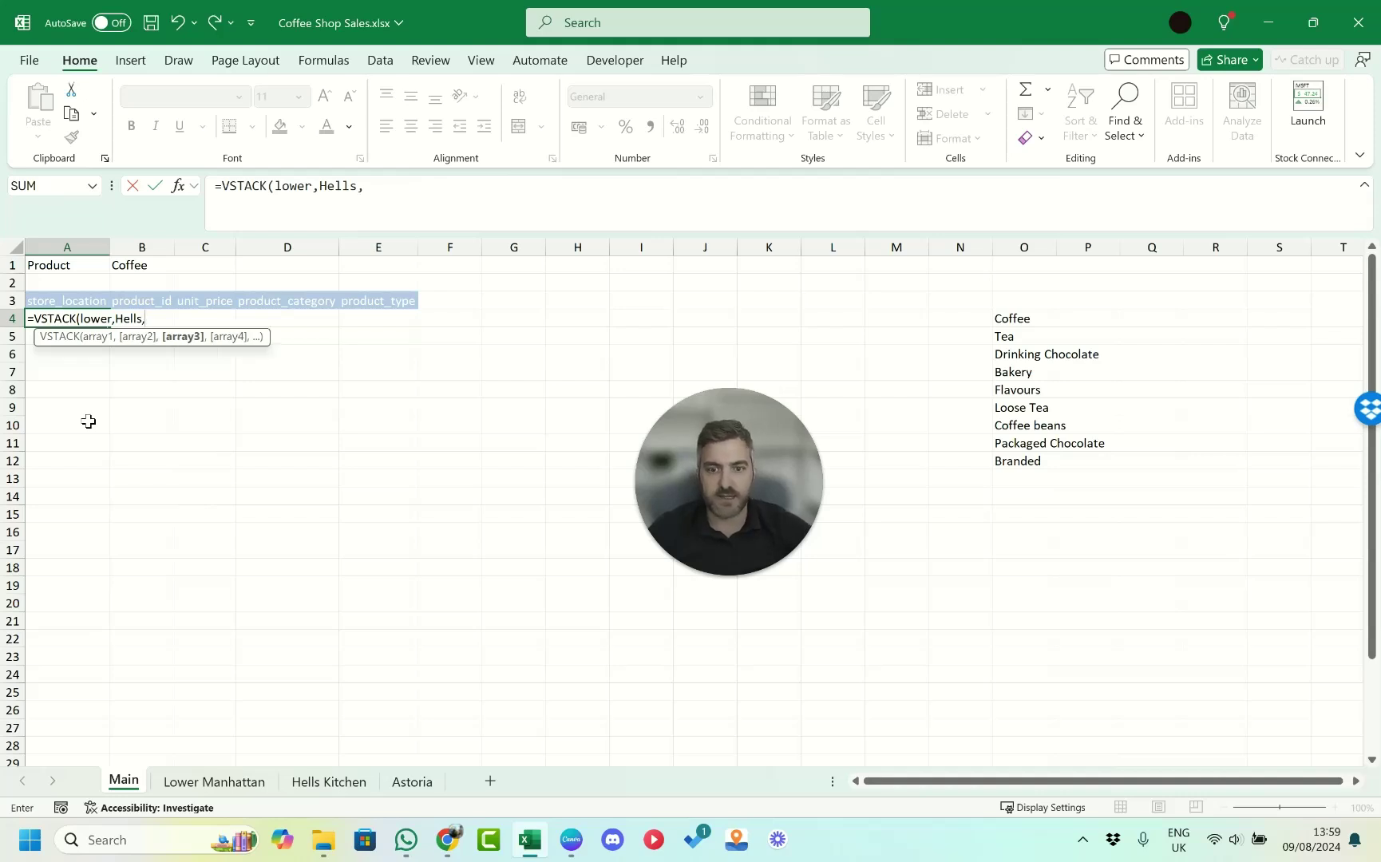
{"action": "type", "text": "as"}
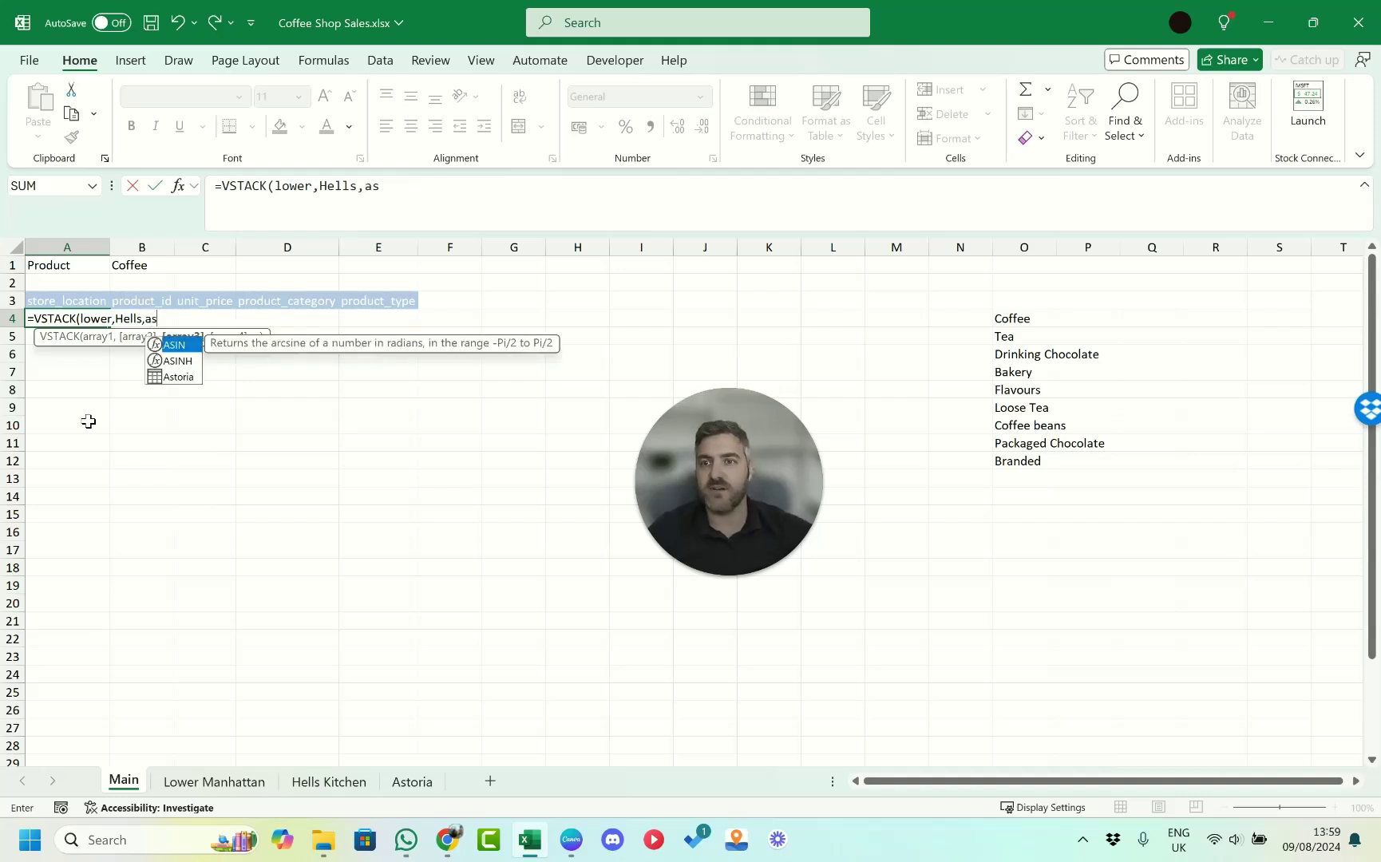
{"action": "key", "text": "Down"}
{"action": "key", "text": "Down"}
{"action": "key", "text": "Tab"}
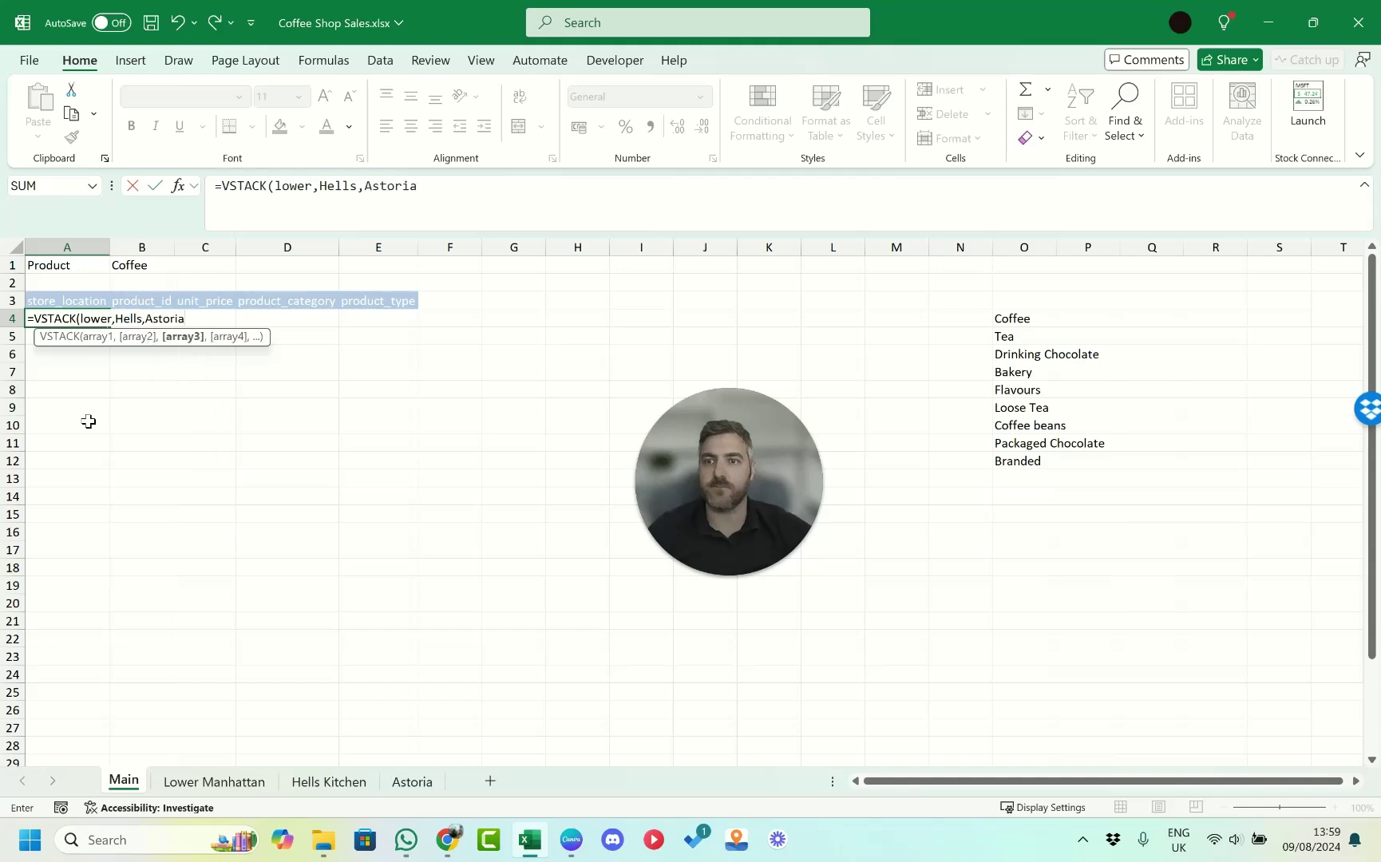
Commit the VSTACK formula and widen columns D and E to fit the spilled data.
{"action": "type", "text": ")"}
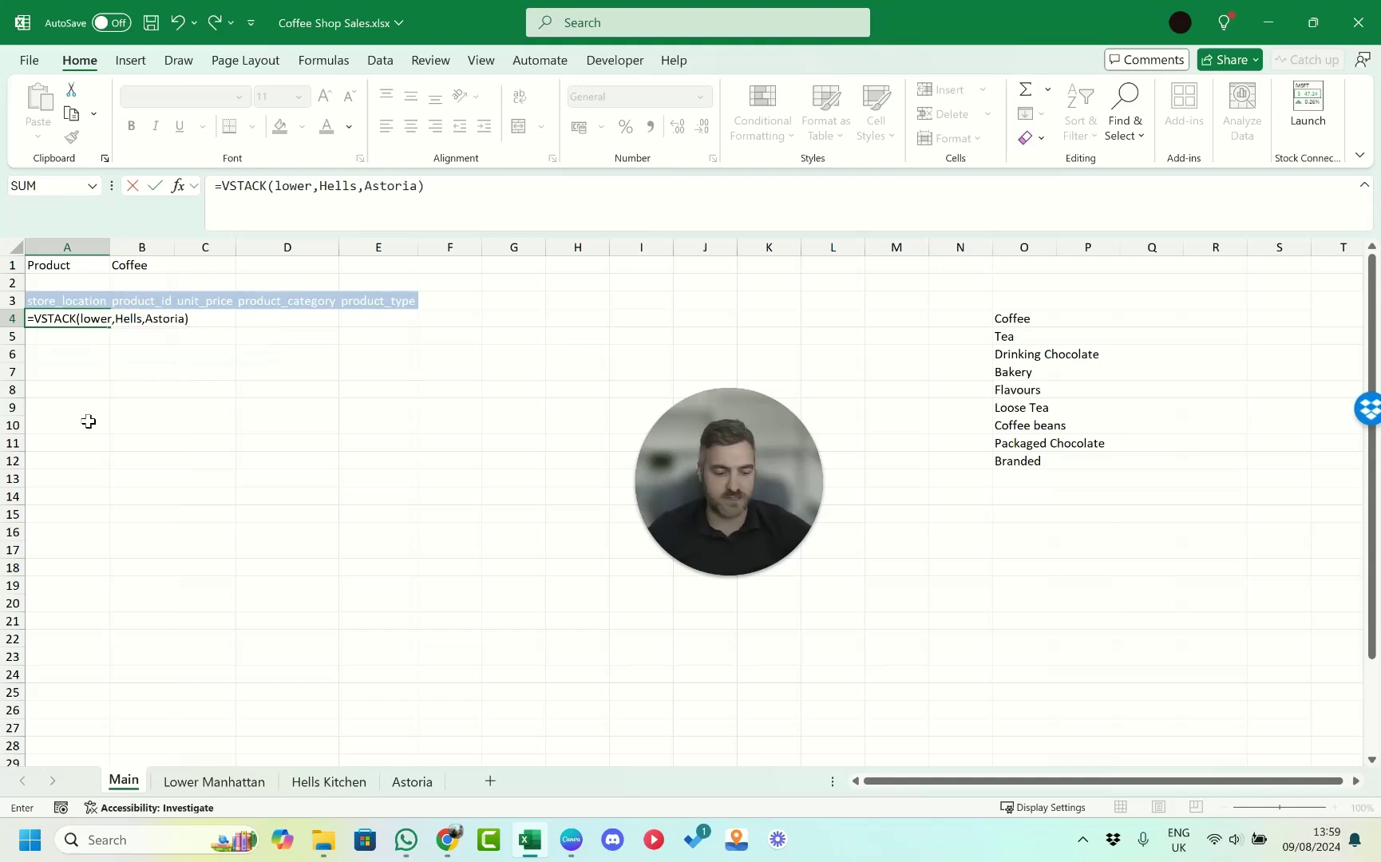
{"action": "key", "text": "Return"}
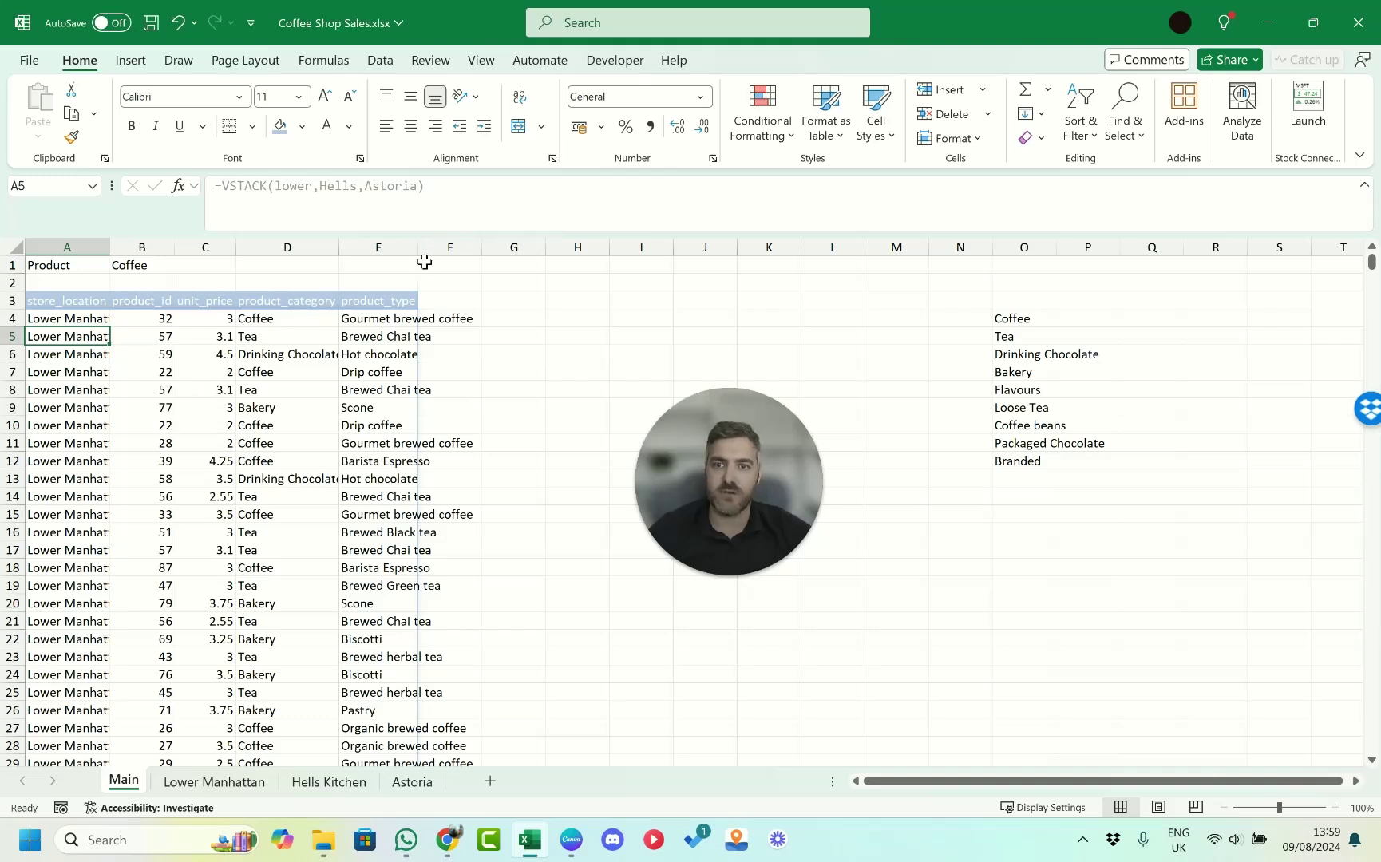
{"action": "left_click_drag", "start_coordinate": [415, 249], "coordinate": [488, 249]}
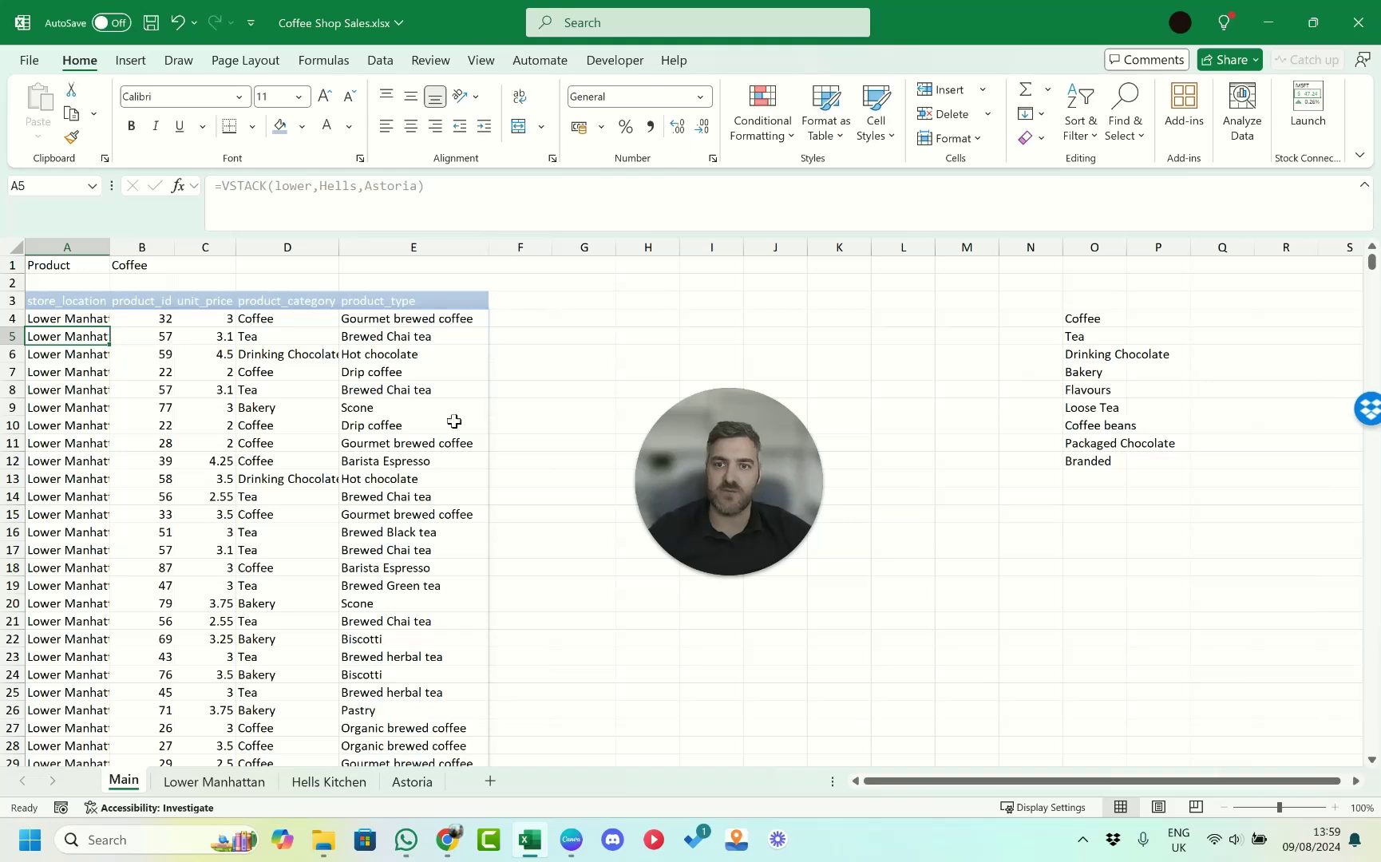
{"action": "left_click_drag", "start_coordinate": [338, 249], "coordinate": [384, 263]}
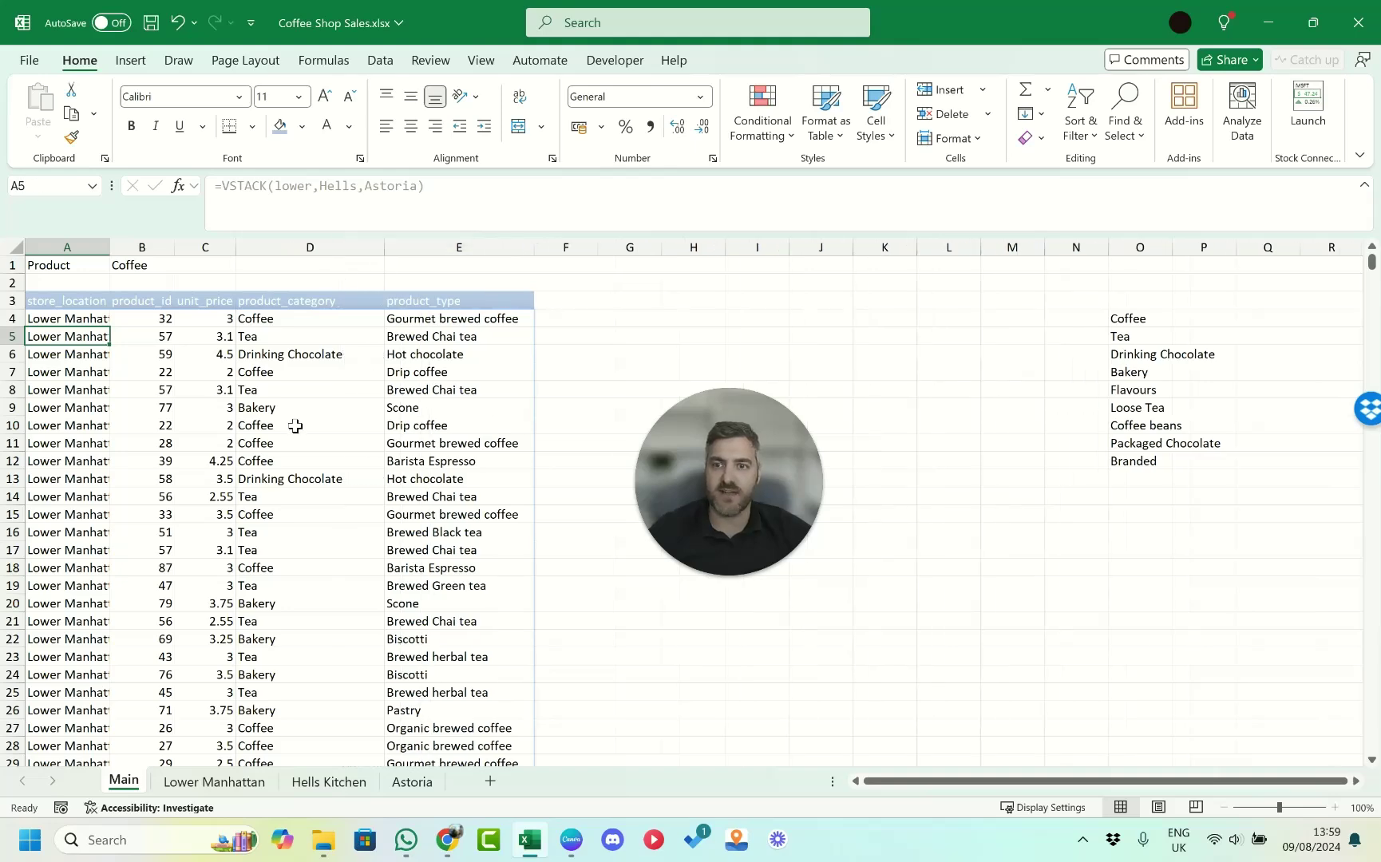
Scroll through the stacked results to the Hell's Kitchen rows, then return to A4.
{"action": "left_click", "coordinate": [153, 463]}
{"action": "scroll", "coordinate": [100, 471], "scroll_direction": "down", "scroll_amount": 16}
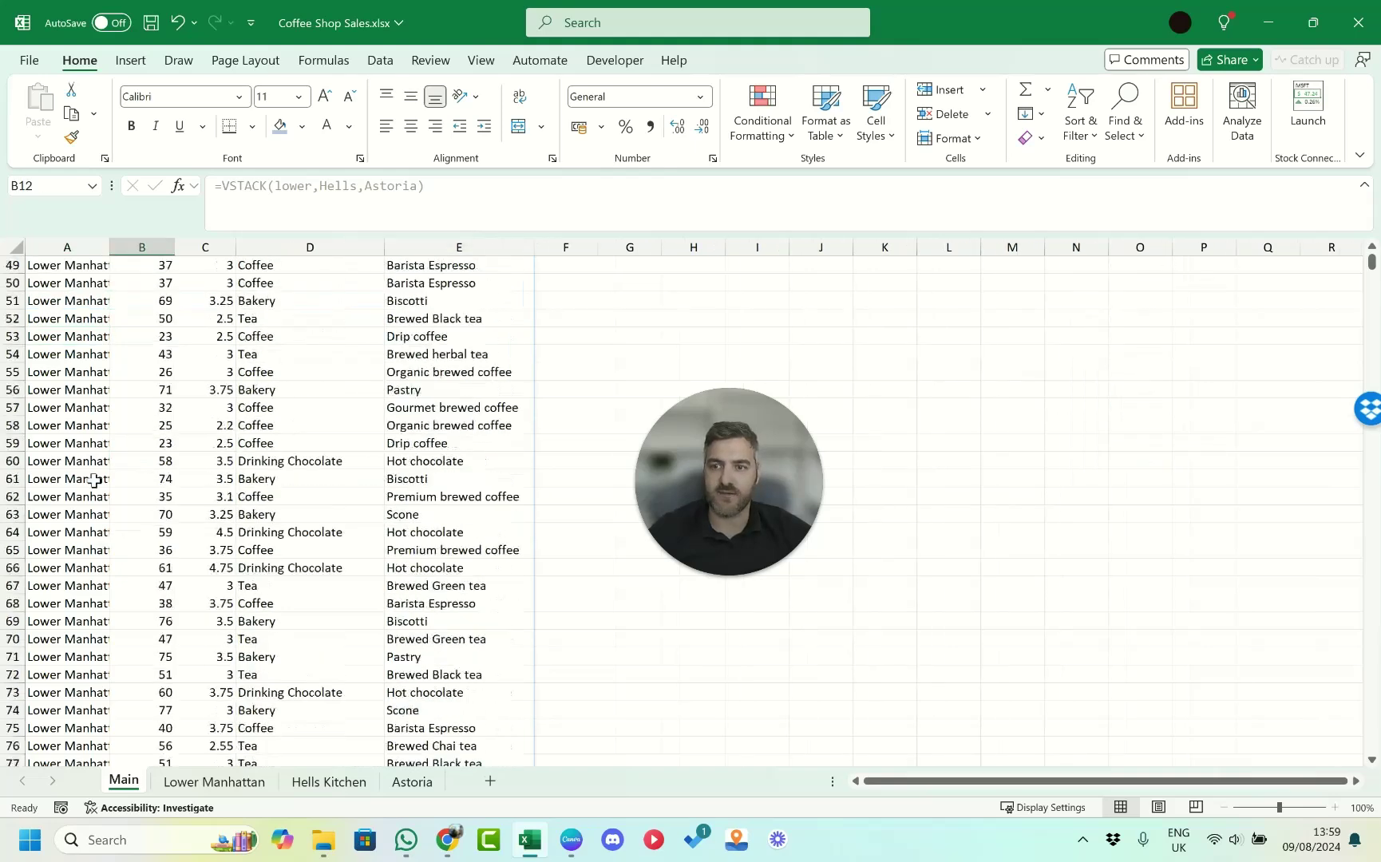
{"action": "scroll", "coordinate": [94, 480], "scroll_direction": "down", "scroll_amount": 20}
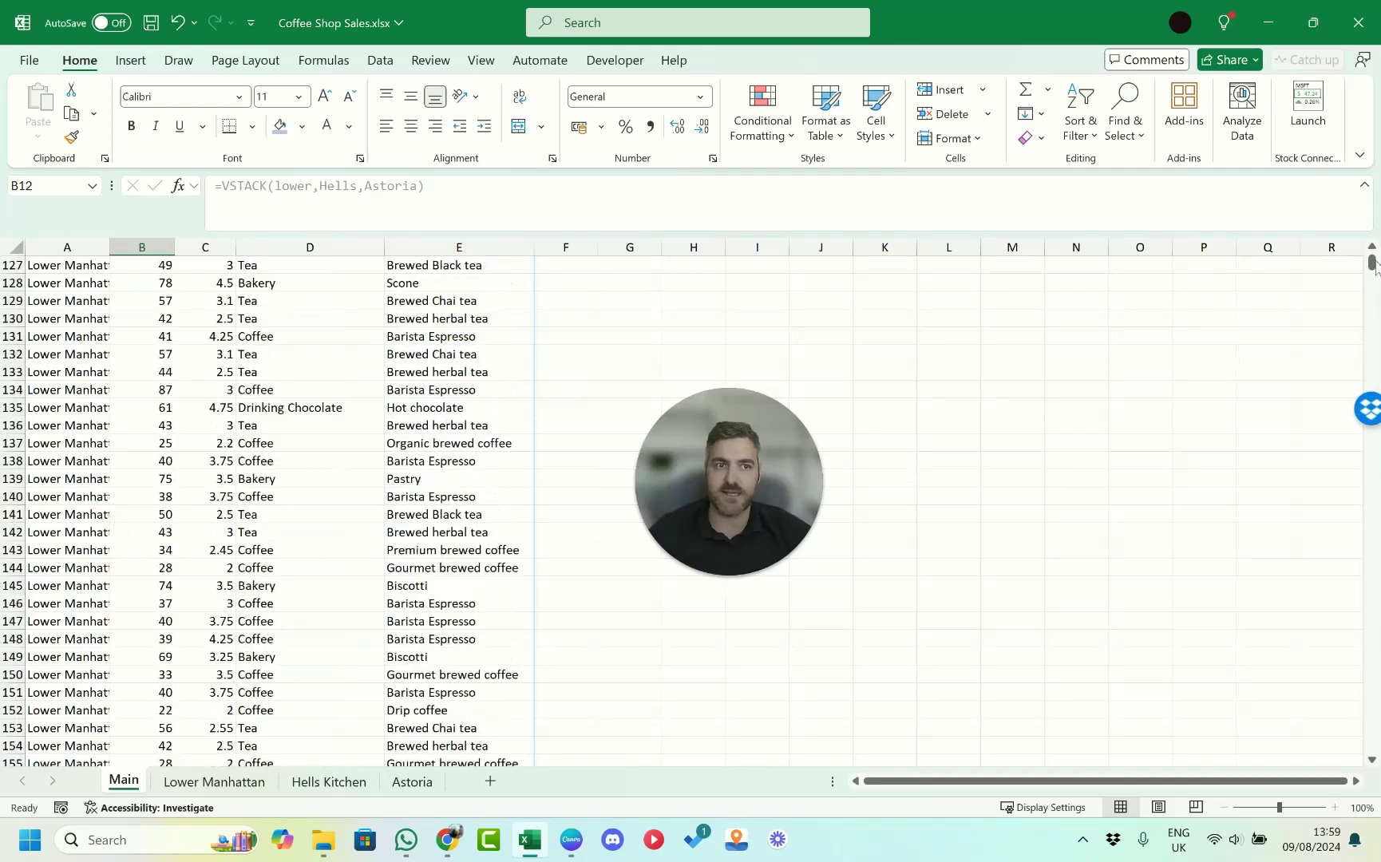
{"action": "left_click_drag", "start_coordinate": [1375, 267], "coordinate": [1372, 463]}
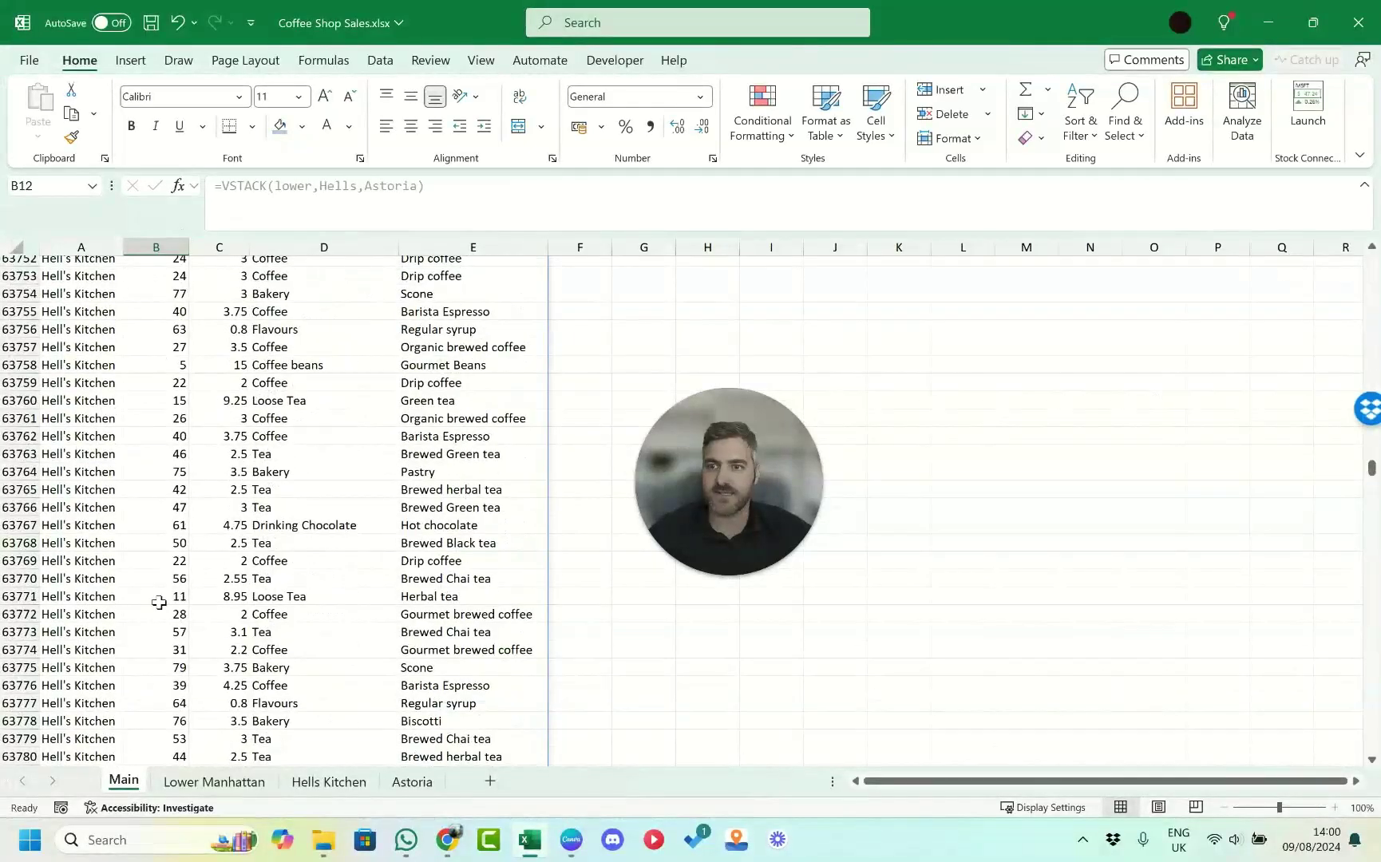
{"action": "left_click", "coordinate": [173, 580]}
{"action": "left_click", "coordinate": [84, 587]}
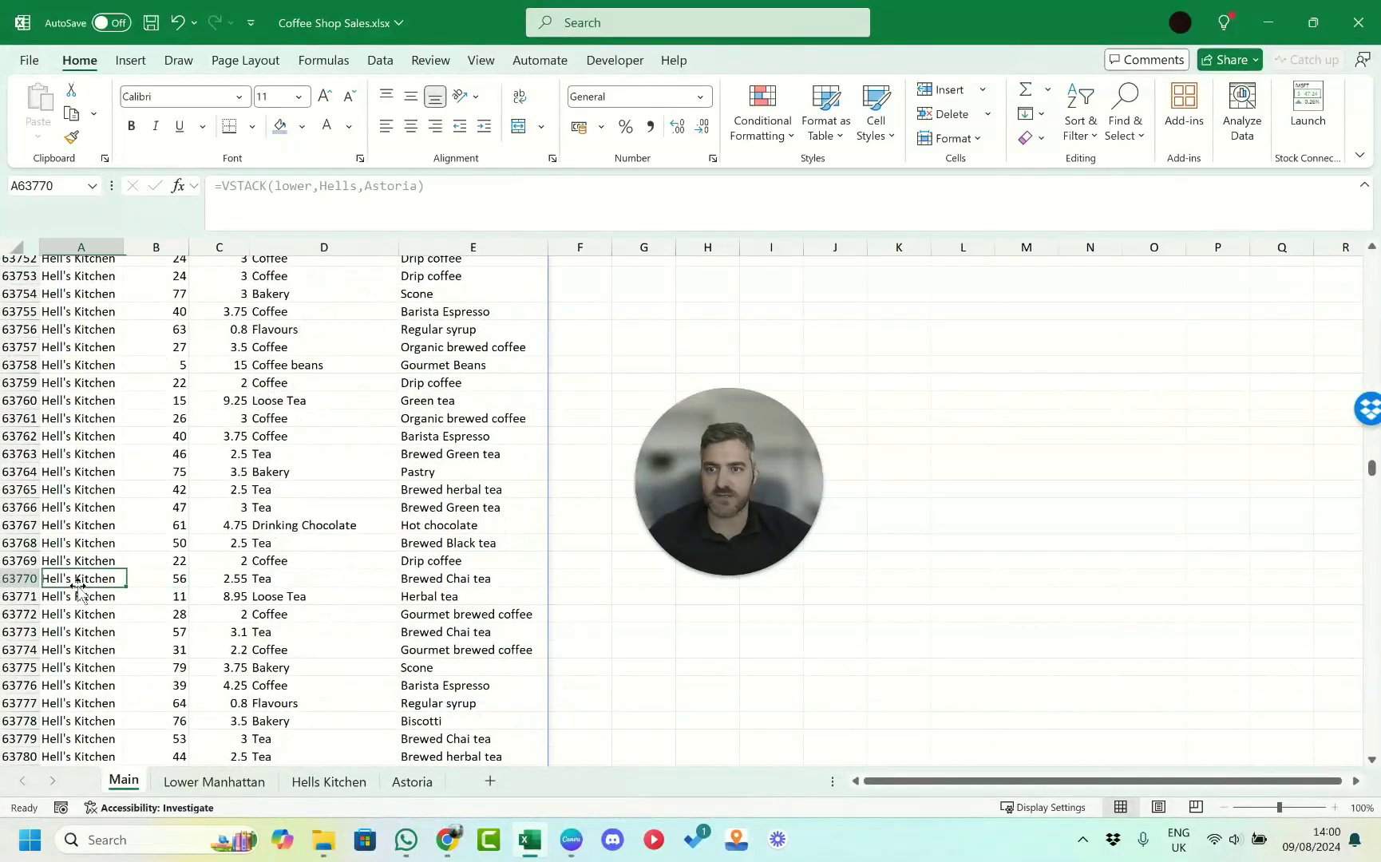
{"action": "key", "text": "ctrl+Up"}
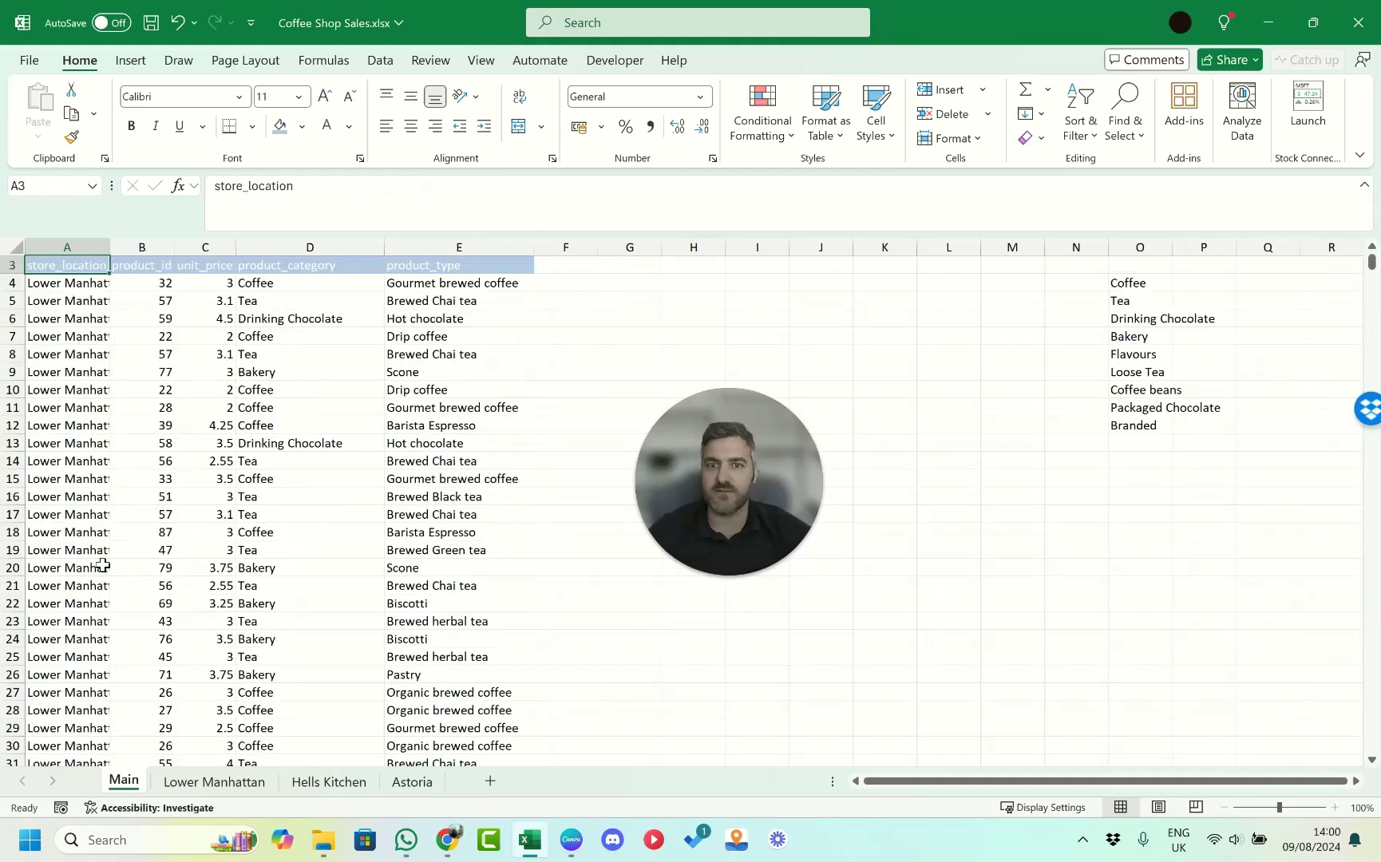
{"action": "key", "text": "ctrl+Up"}
{"action": "key", "text": "ctrl+Down"}
{"action": "key", "text": "Down"}
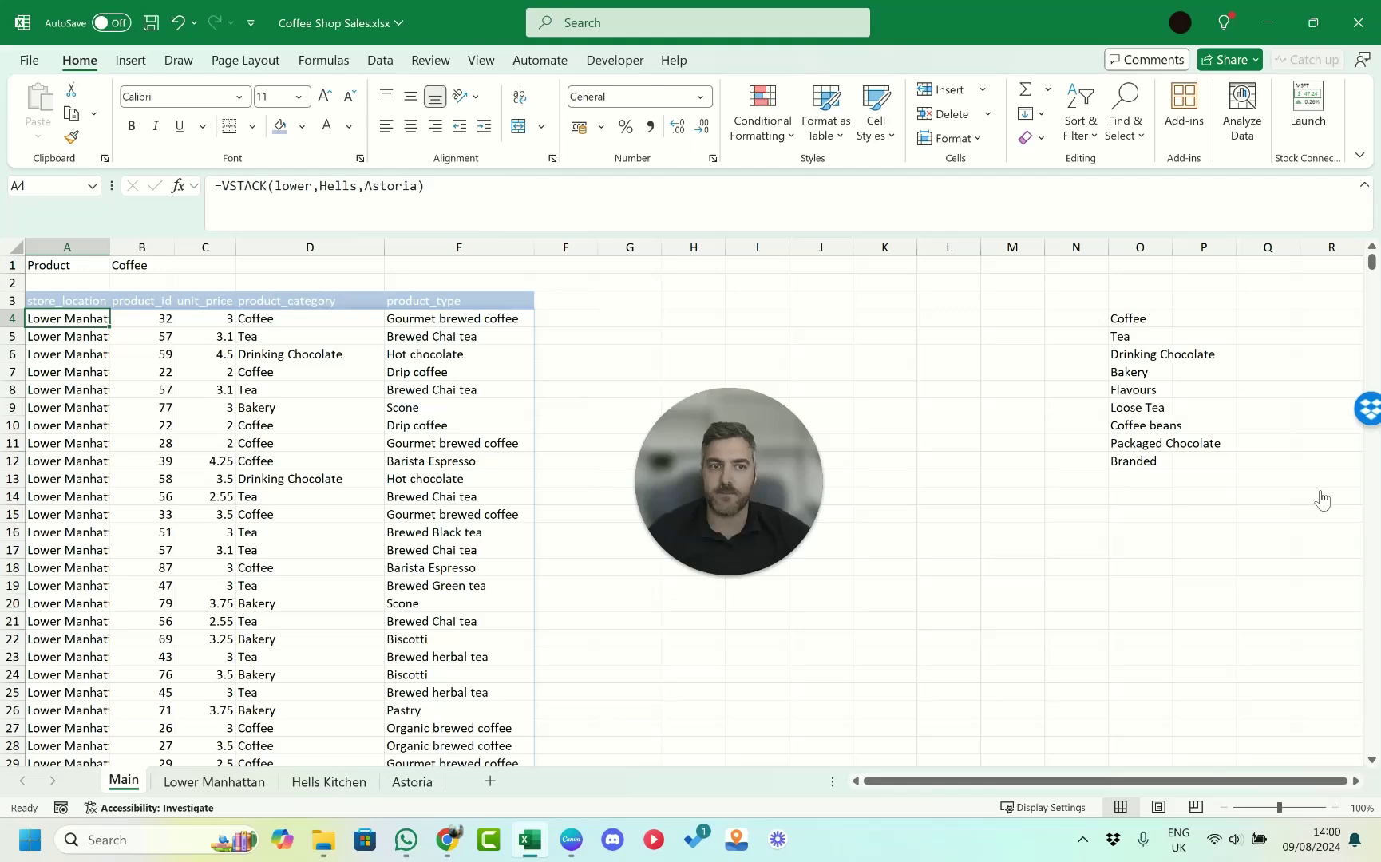
Wrap A4's VSTACK(lower,Hells,Astoria) in FILTER( and add a comma for the include argument.
{"action": "left_click", "coordinate": [83, 321]}
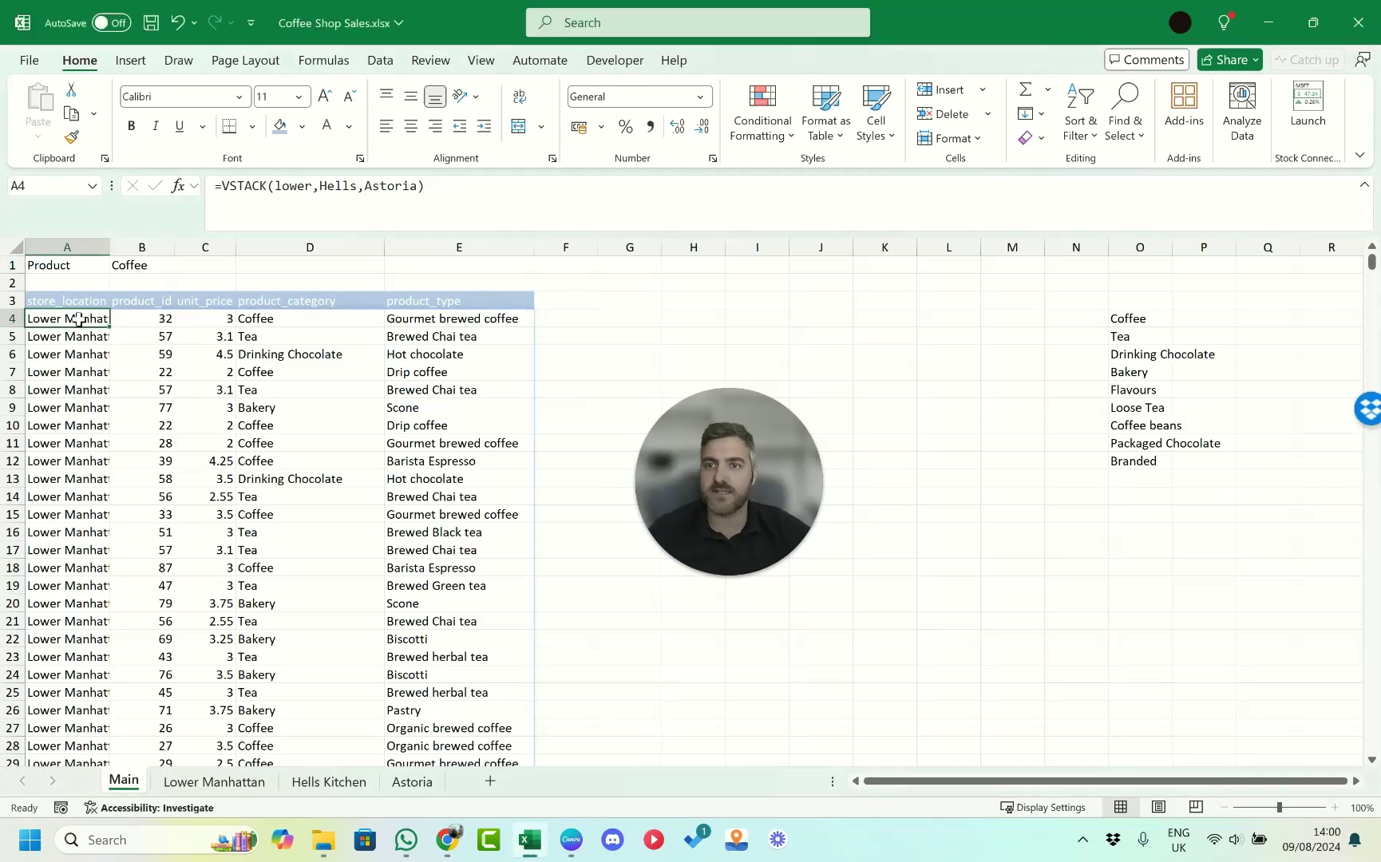
{"action": "left_click", "coordinate": [224, 215]}
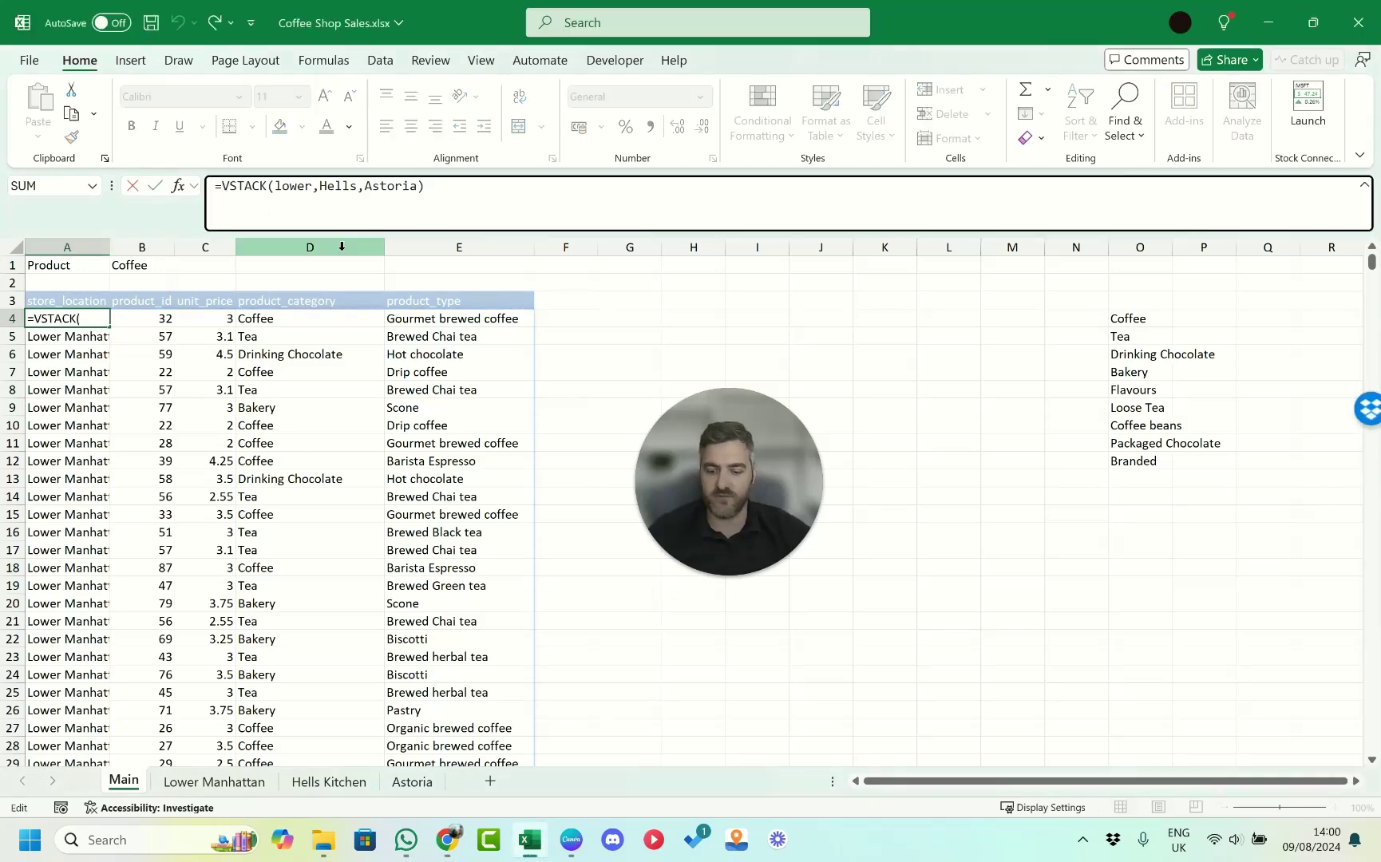
{"action": "type", "text": "filter"}
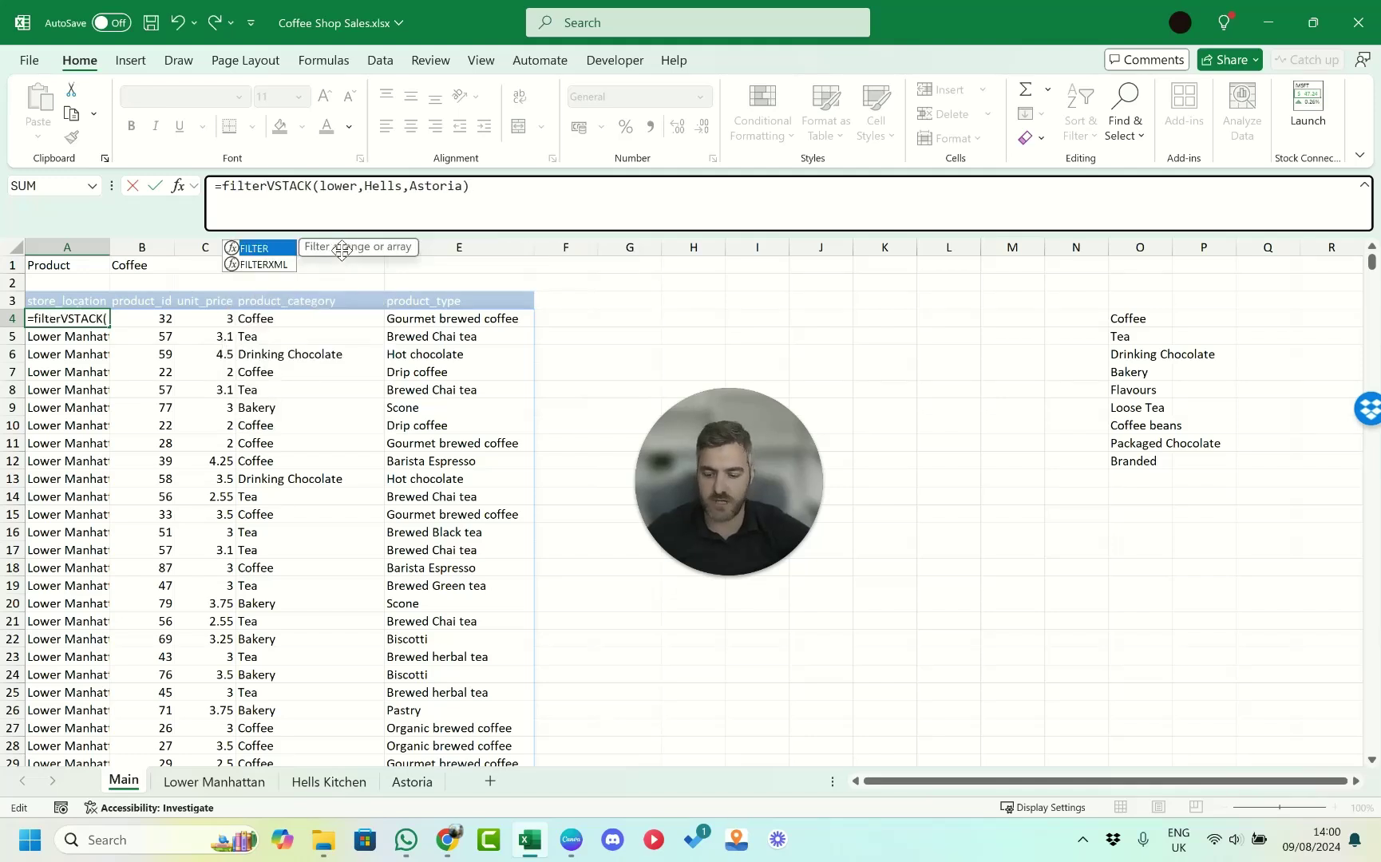
{"action": "type", "text": "("}
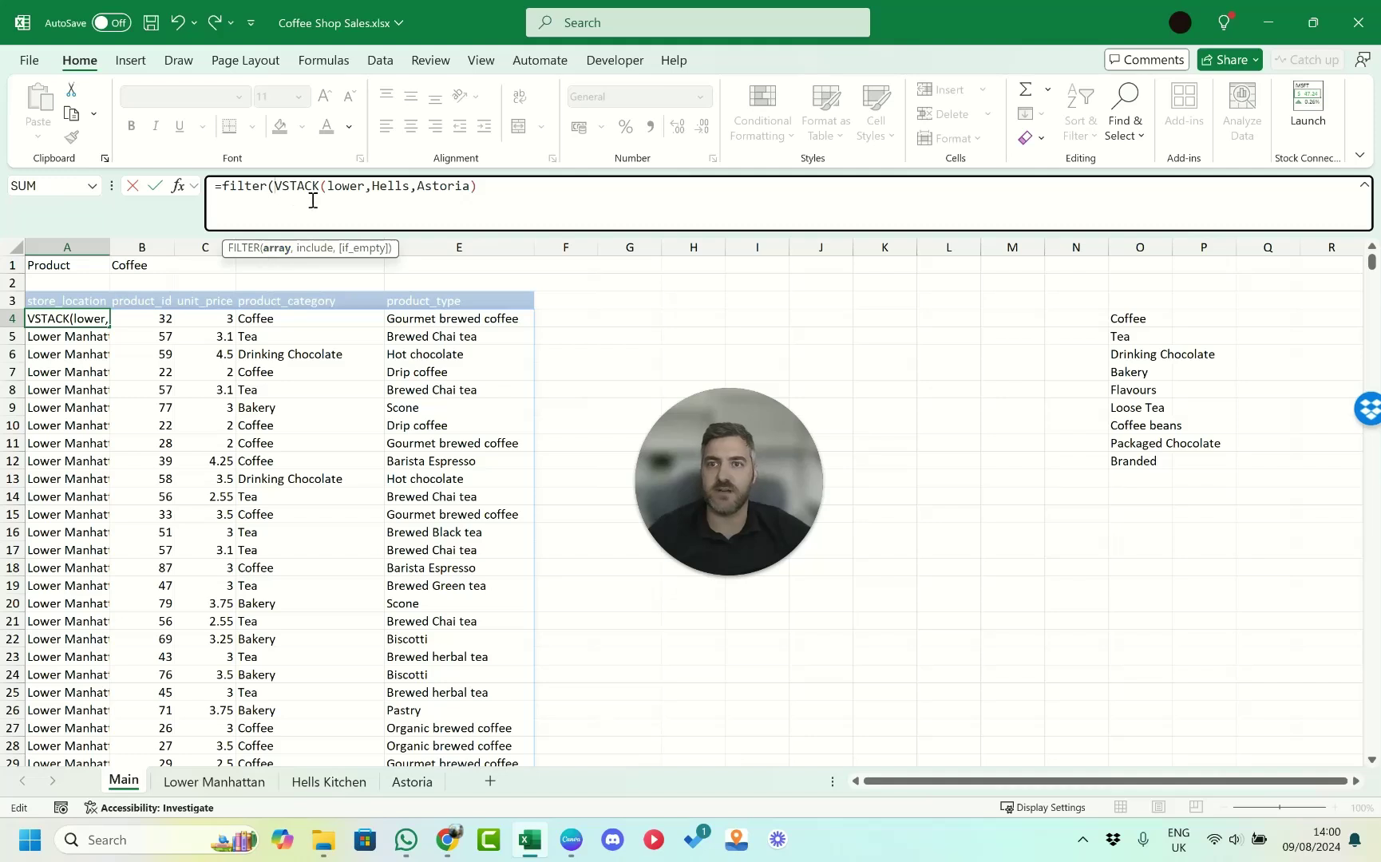
{"action": "left_click", "coordinate": [479, 188]}
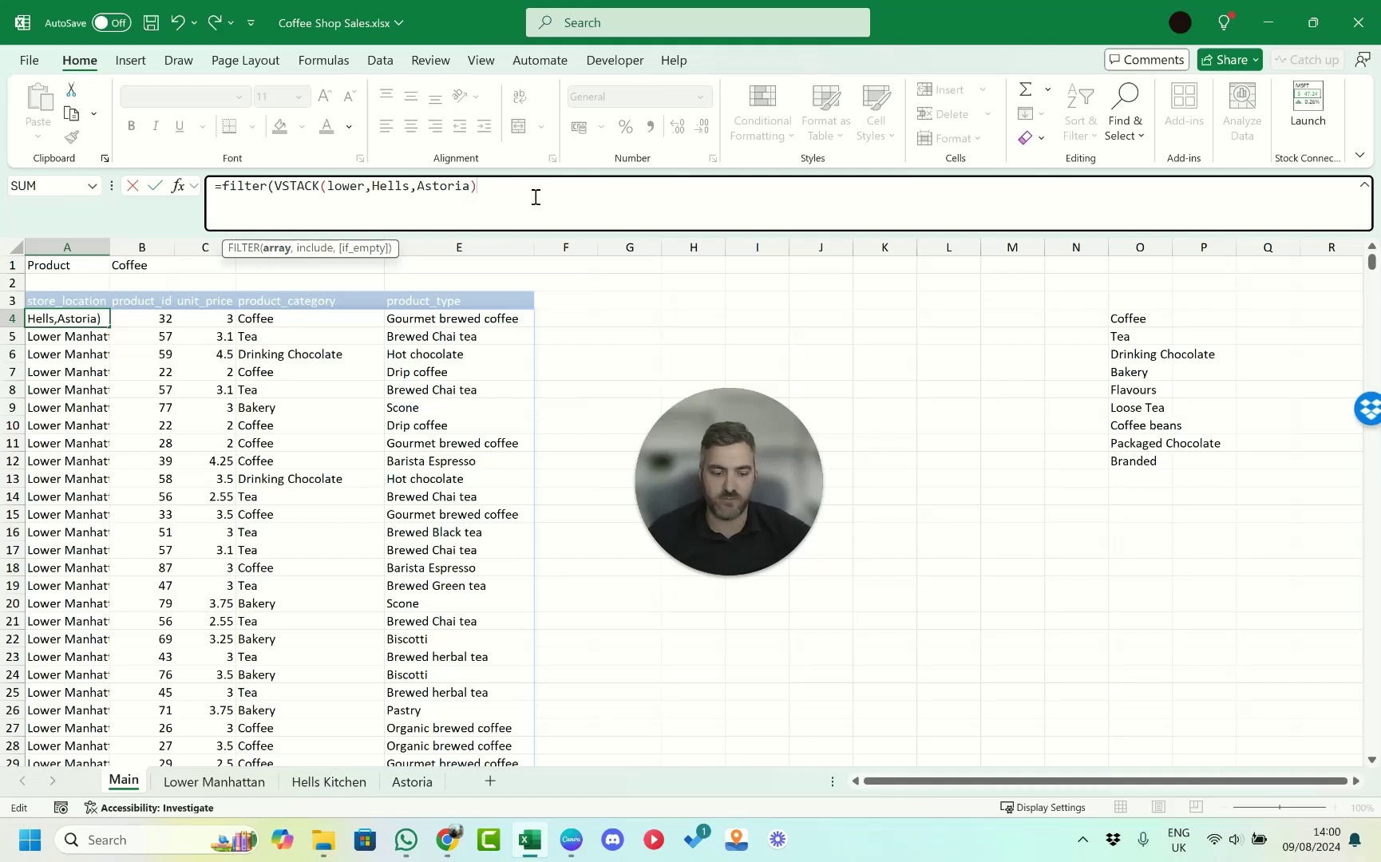
{"action": "type", "text": ","}
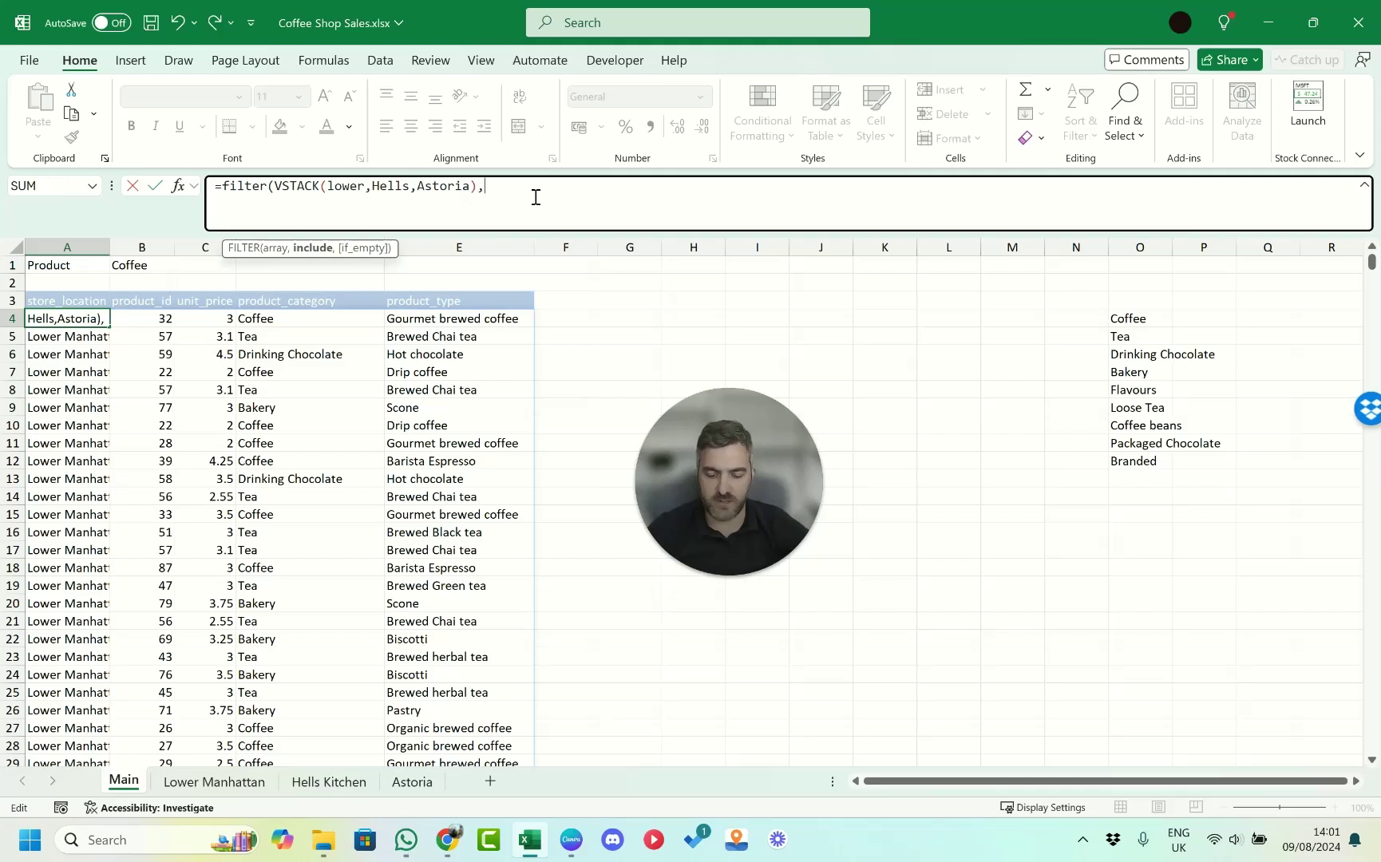
Start the include argument with VSTACK(lower[product_category],Hells[product_category].
{"action": "type", "text": "vst"}
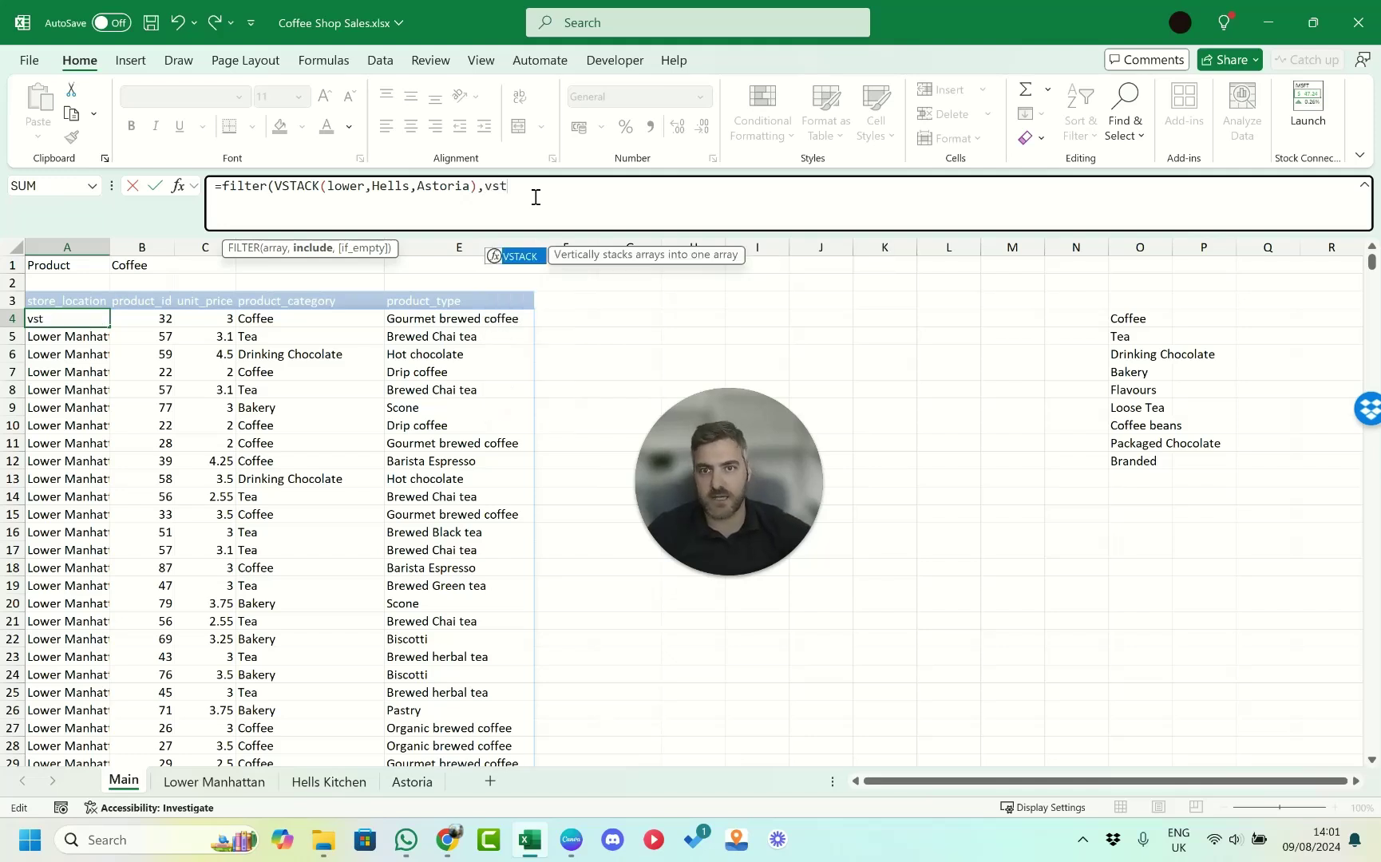
{"action": "key", "text": "Tab"}
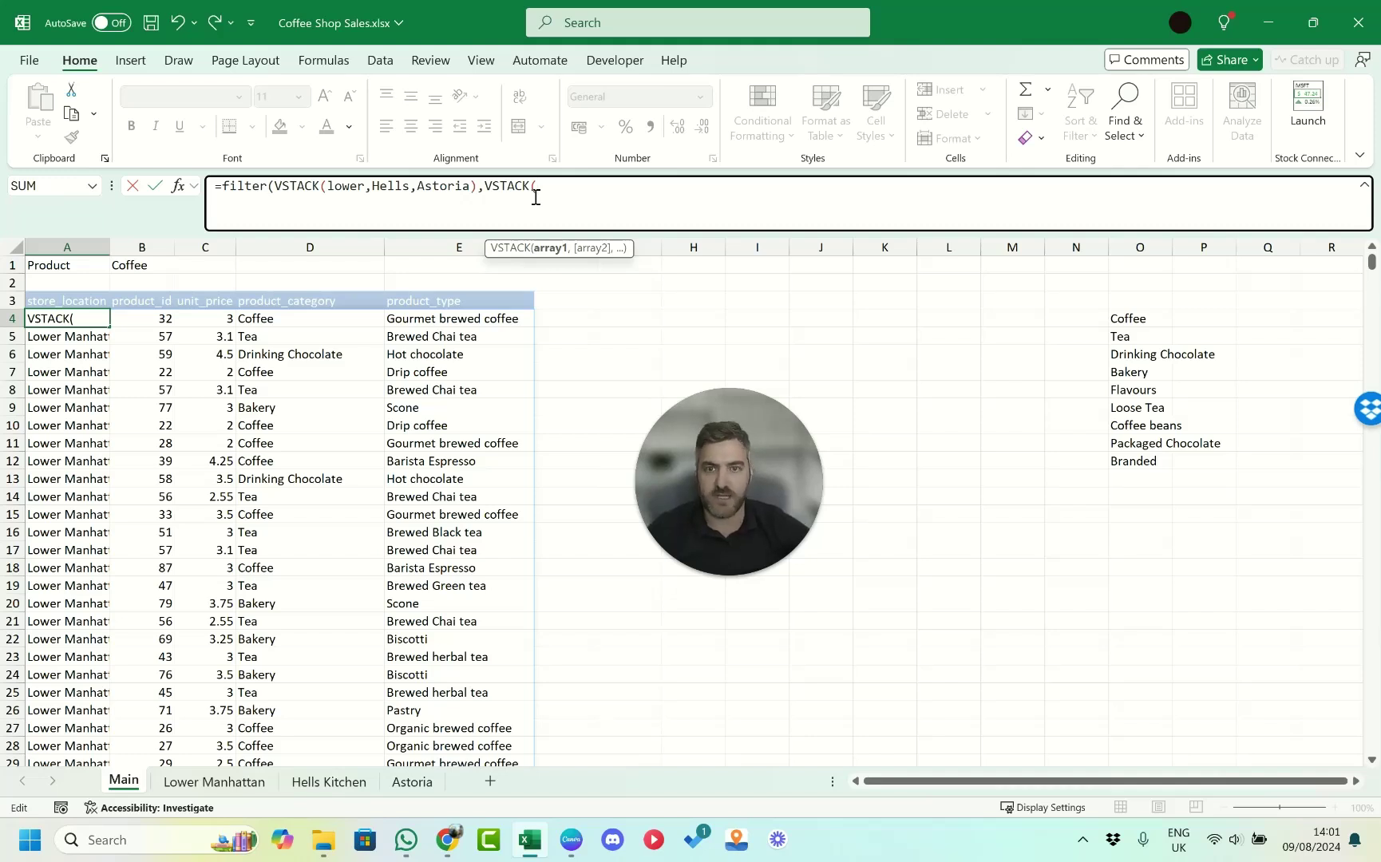
{"action": "type", "text": "l"}
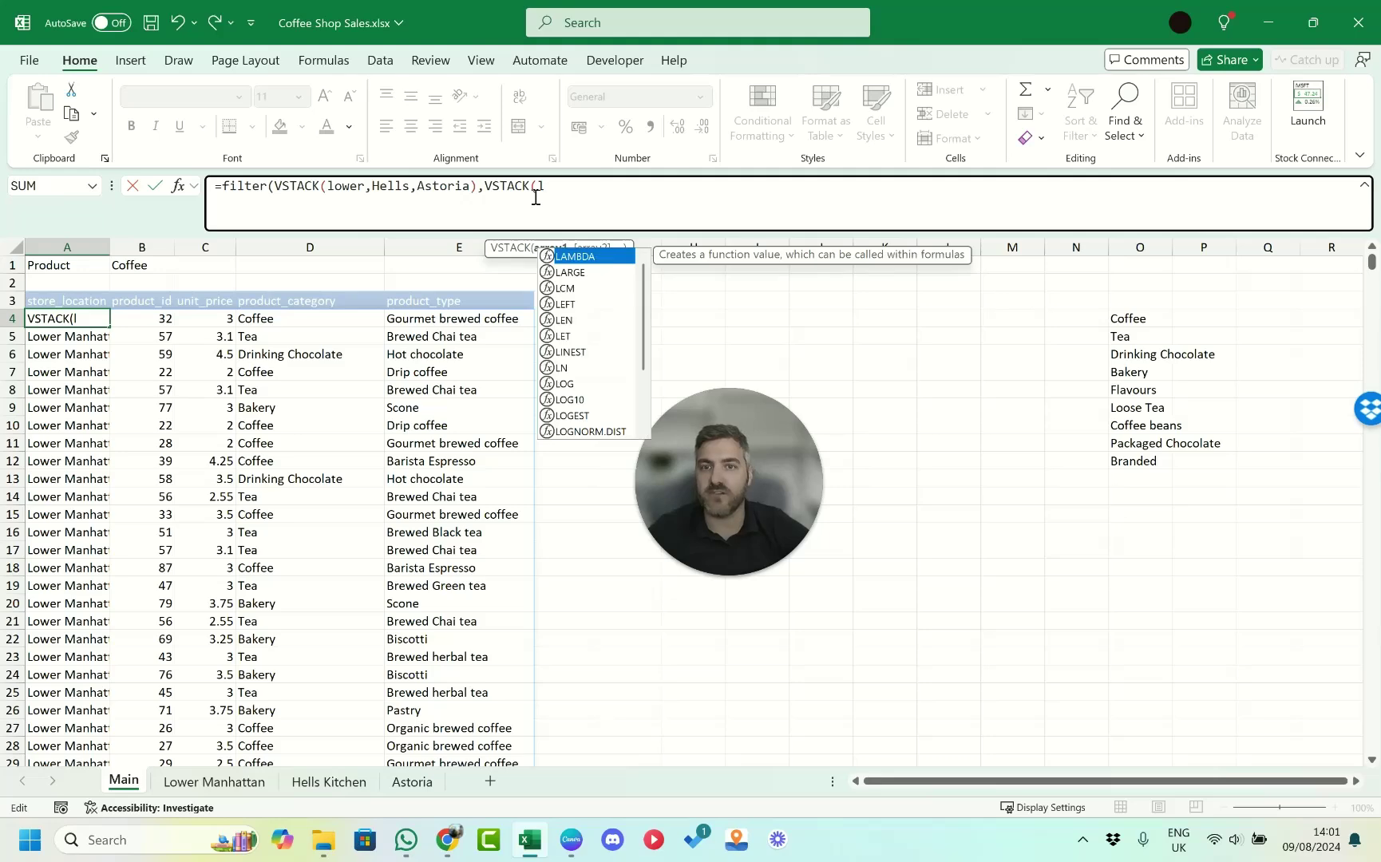
{"action": "type", "text": "ow"}
{"action": "key", "text": "Tab"}
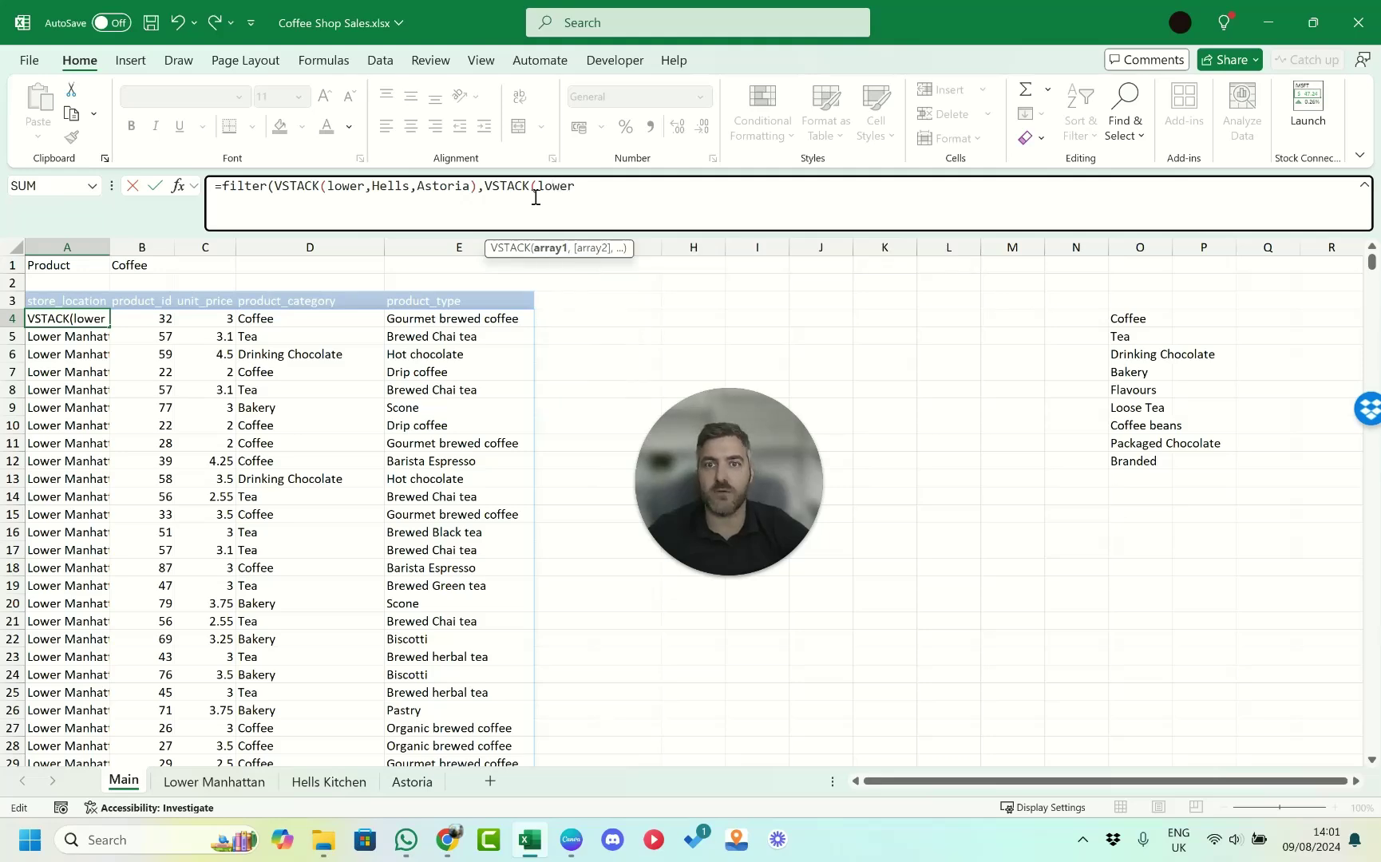
{"action": "type", "text": "["}
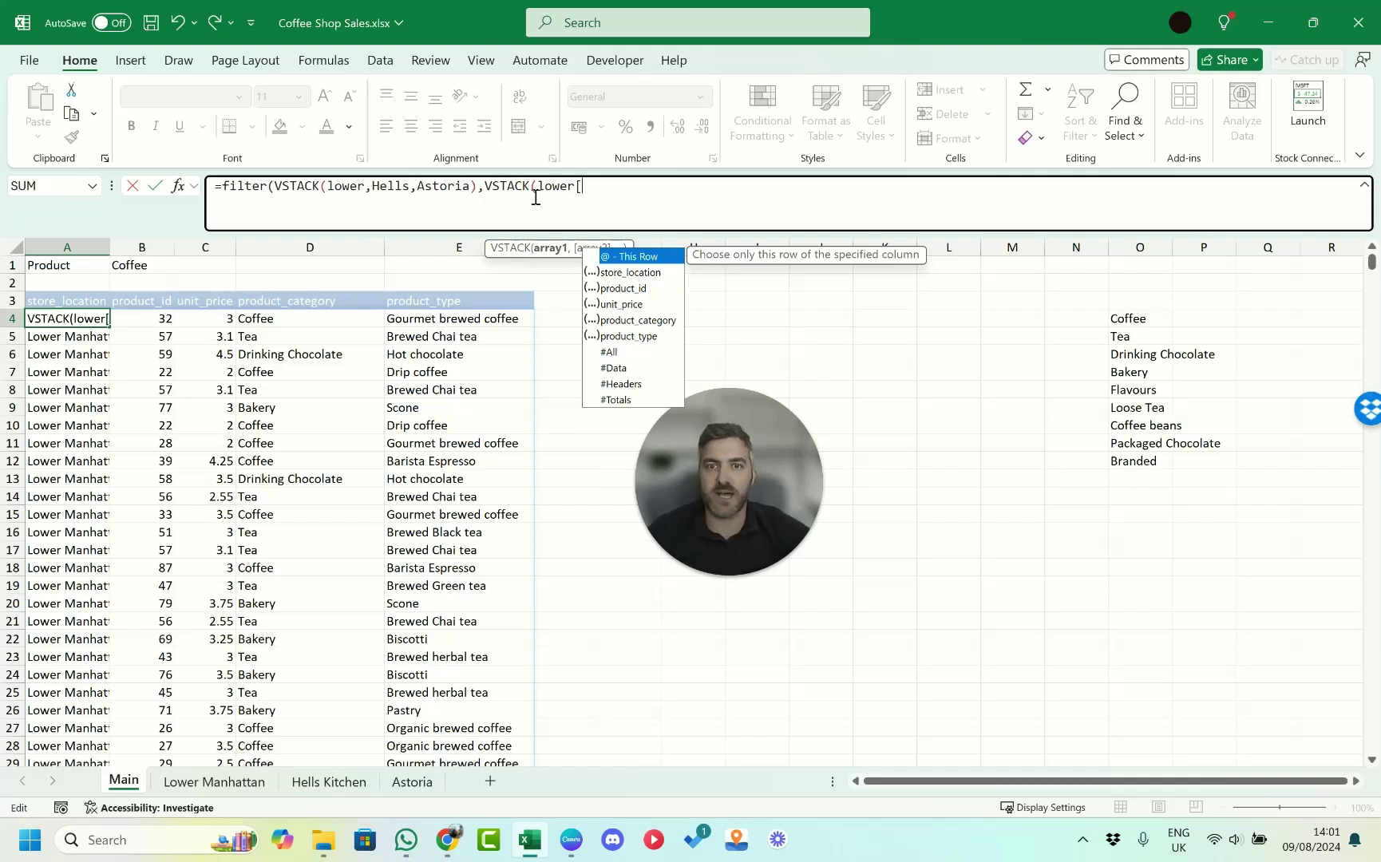
{"action": "key", "text": "Down"}
{"action": "key", "text": "Down"}
{"action": "key", "text": "Down"}
{"action": "key", "text": "Down"}
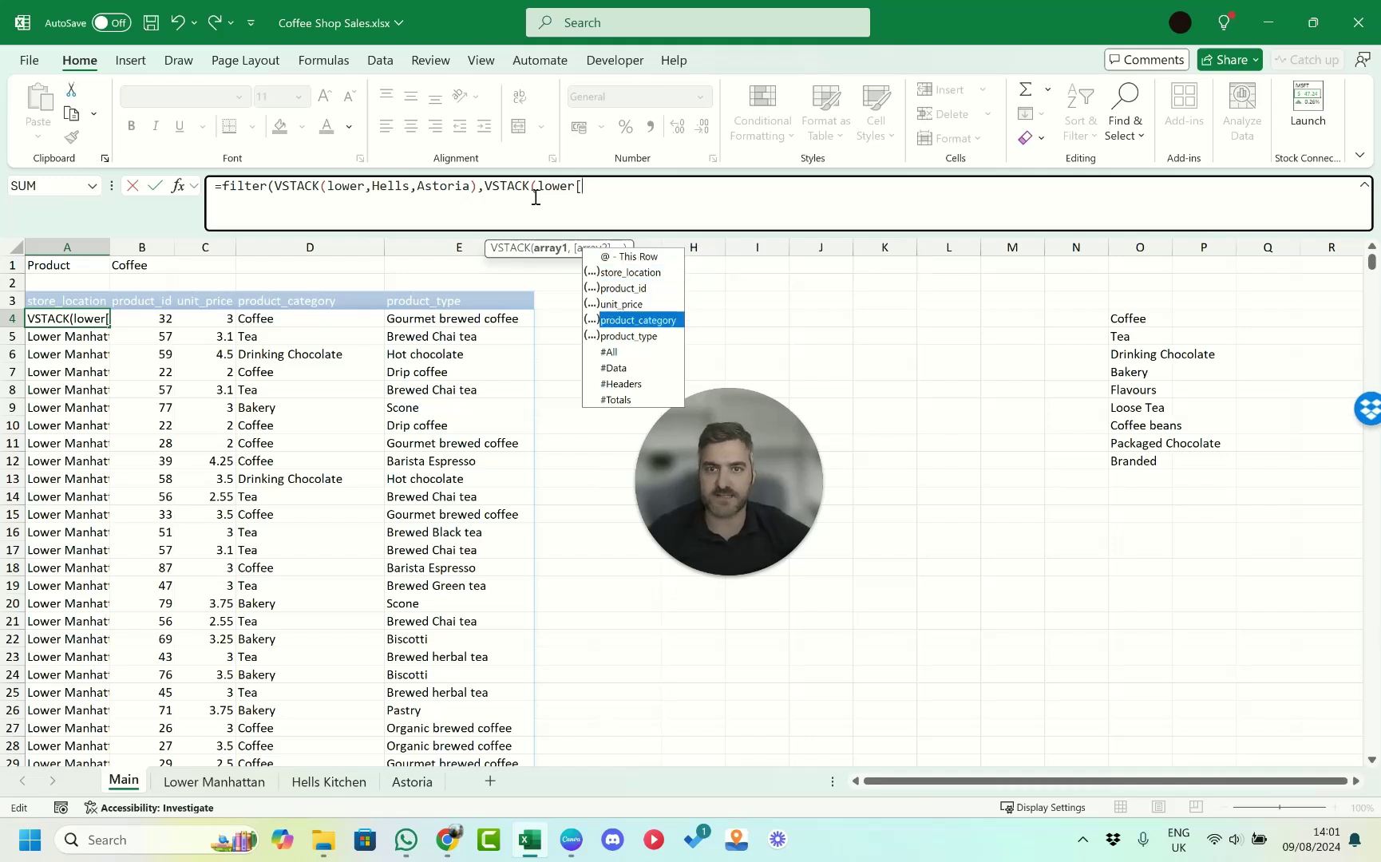
{"action": "key", "text": "Tab"}
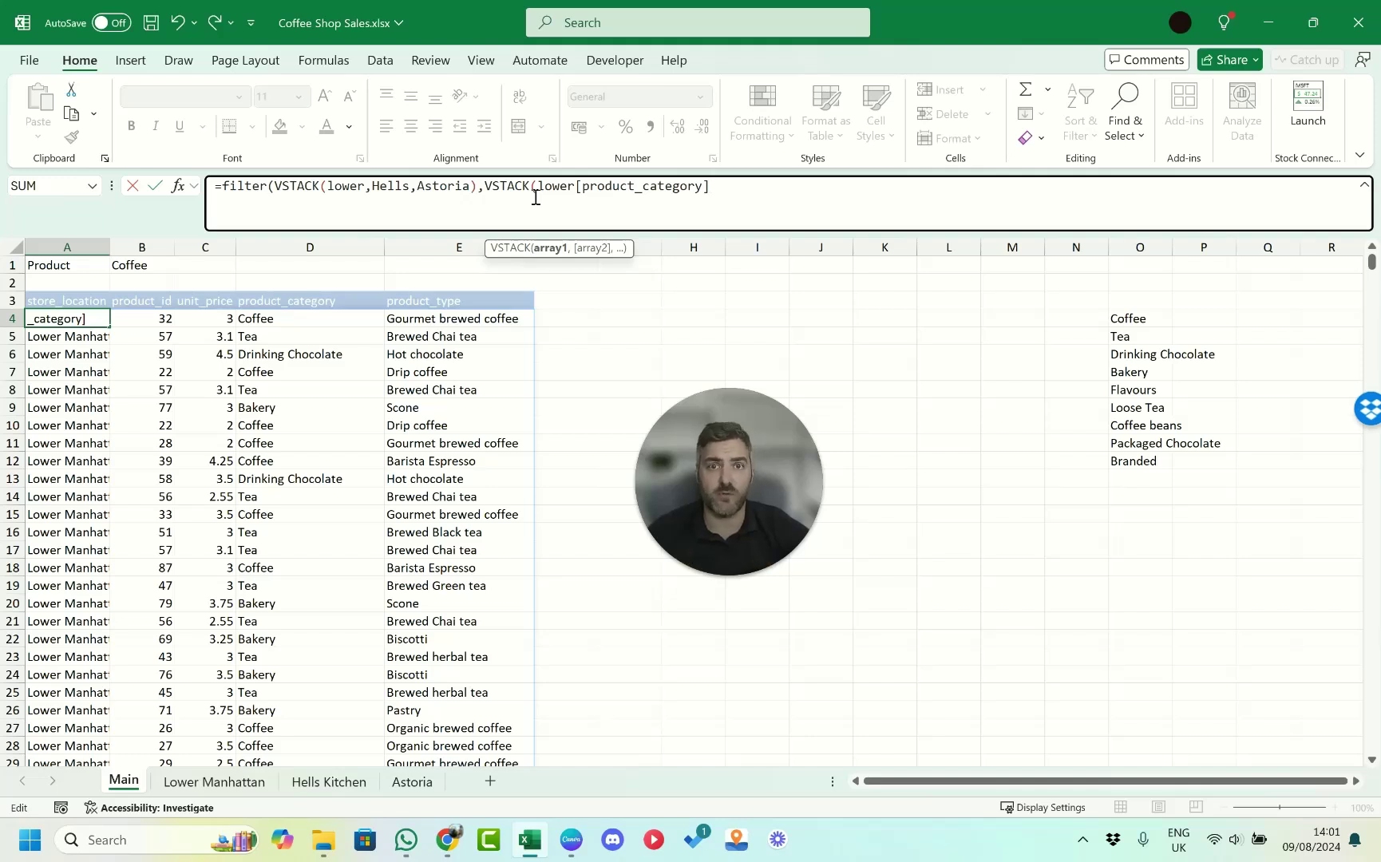
{"action": "type", "text": ","}
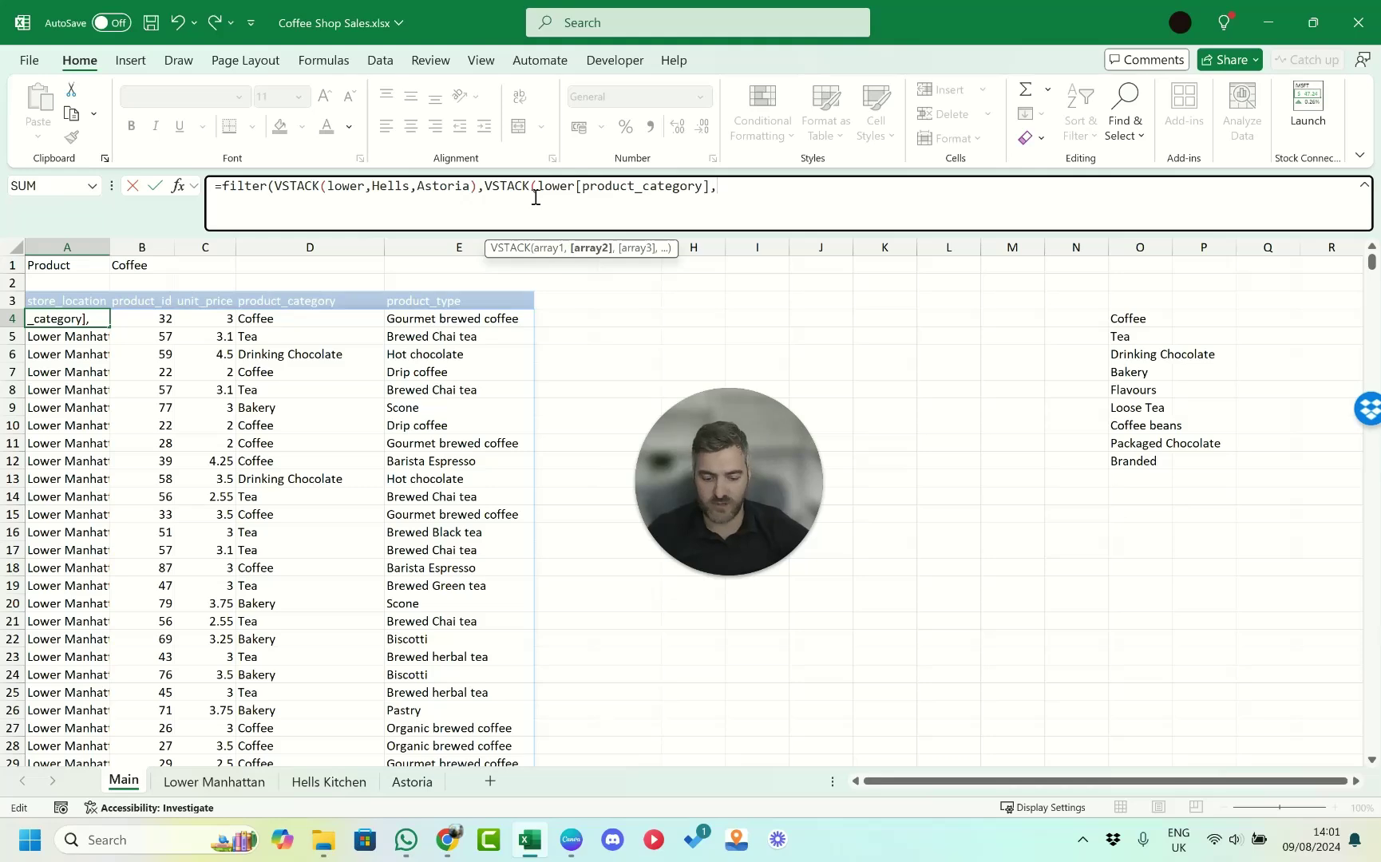
{"action": "type", "text": "hell"}
{"action": "key", "text": "Tab"}
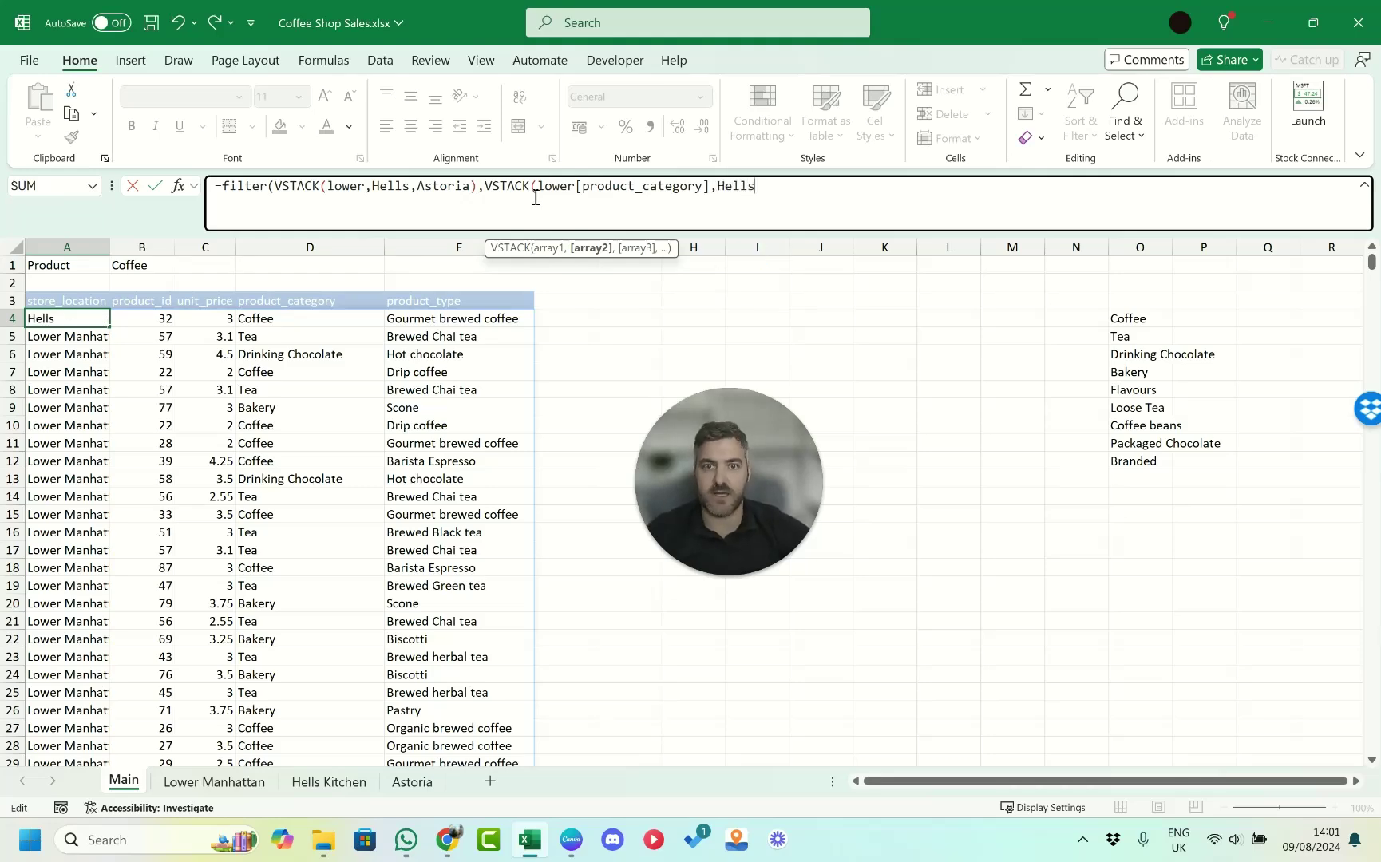
{"action": "type", "text": "["}
{"action": "key", "text": "Down"}
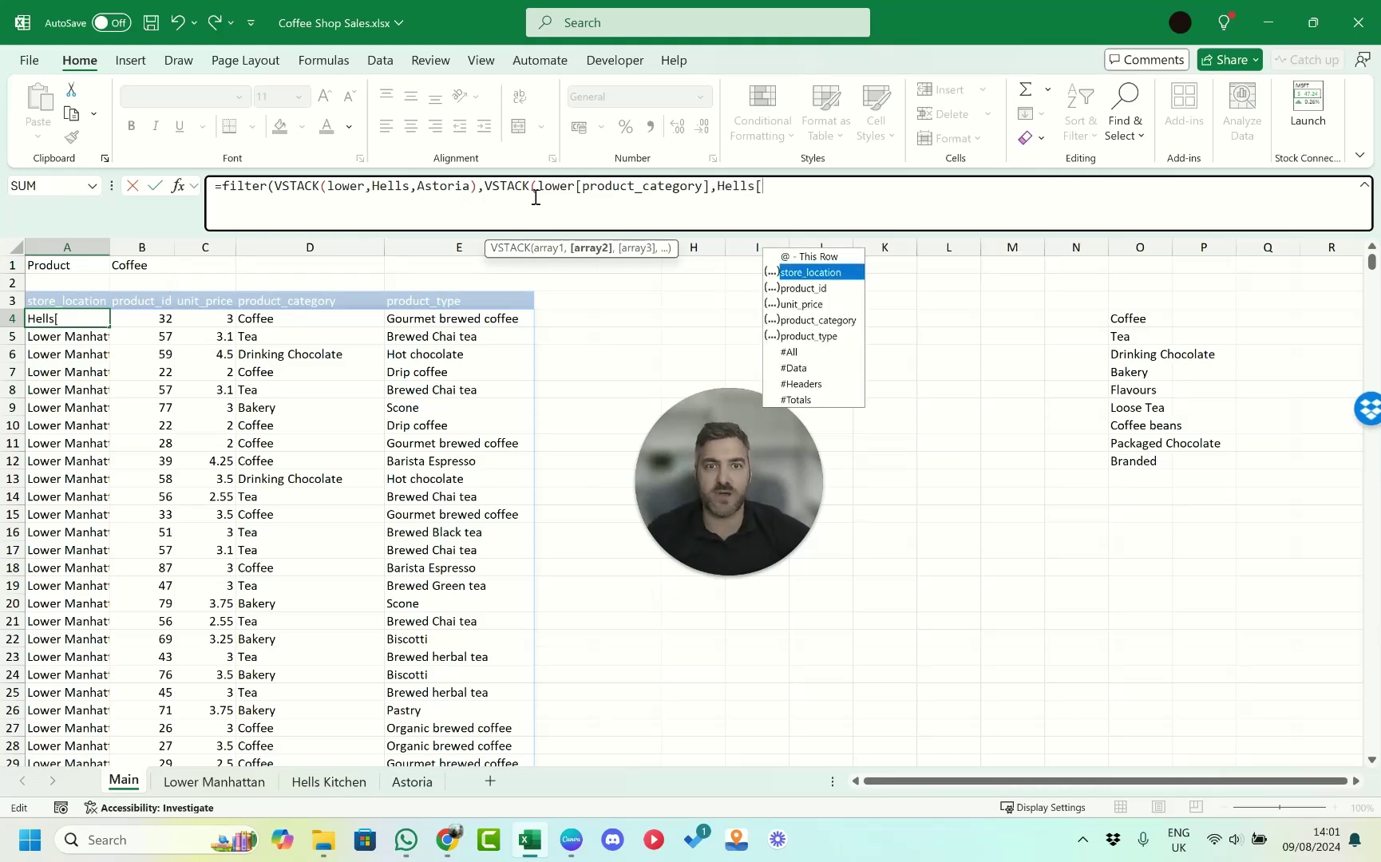
{"action": "key", "text": "Down"}
{"action": "key", "text": "Down"}
{"action": "key", "text": "Down"}
{"action": "key", "text": "Tab"}
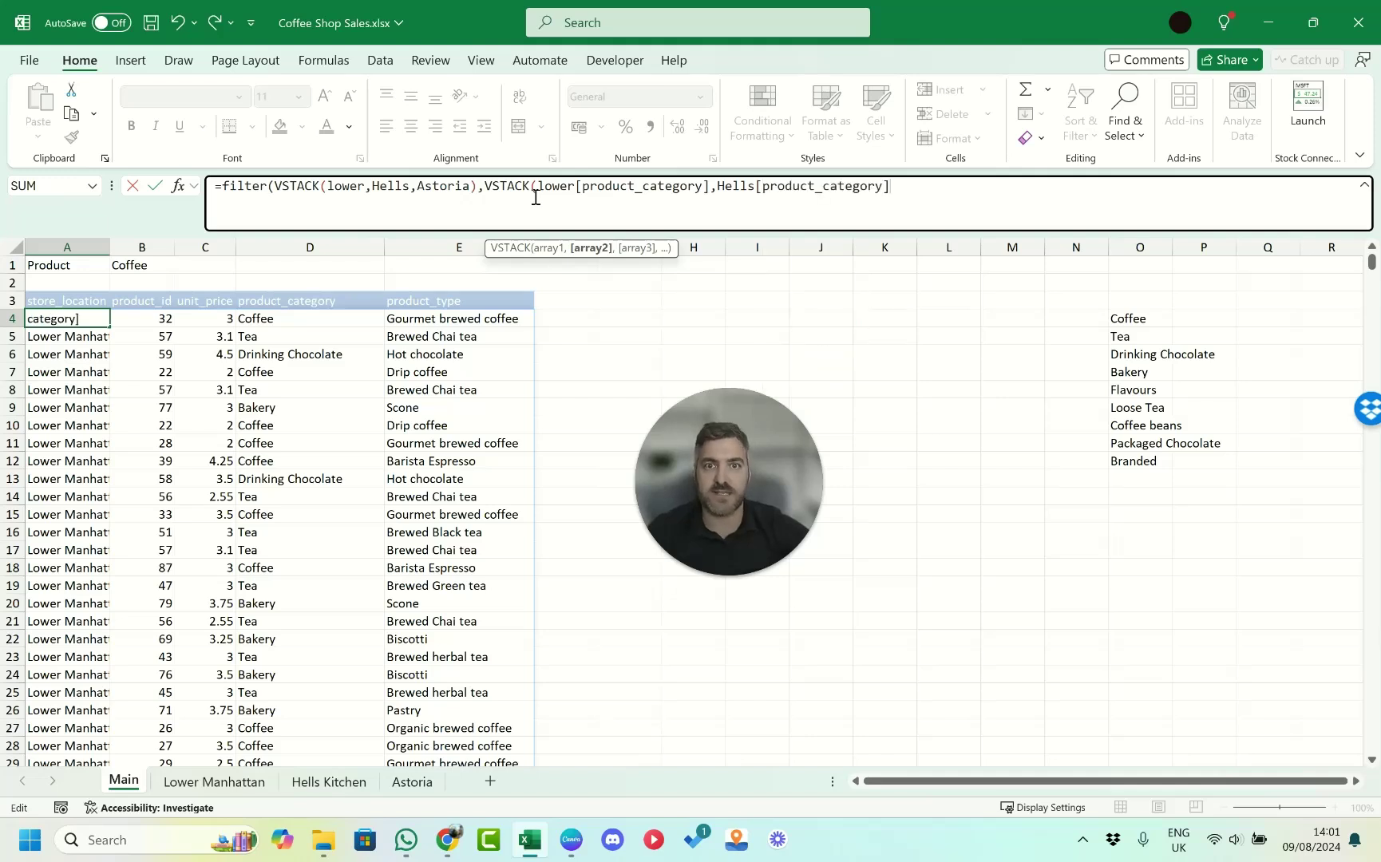
Add Astoria[product_category] and compare the stacked categories to cell B1.
{"action": "type", "text": ","}
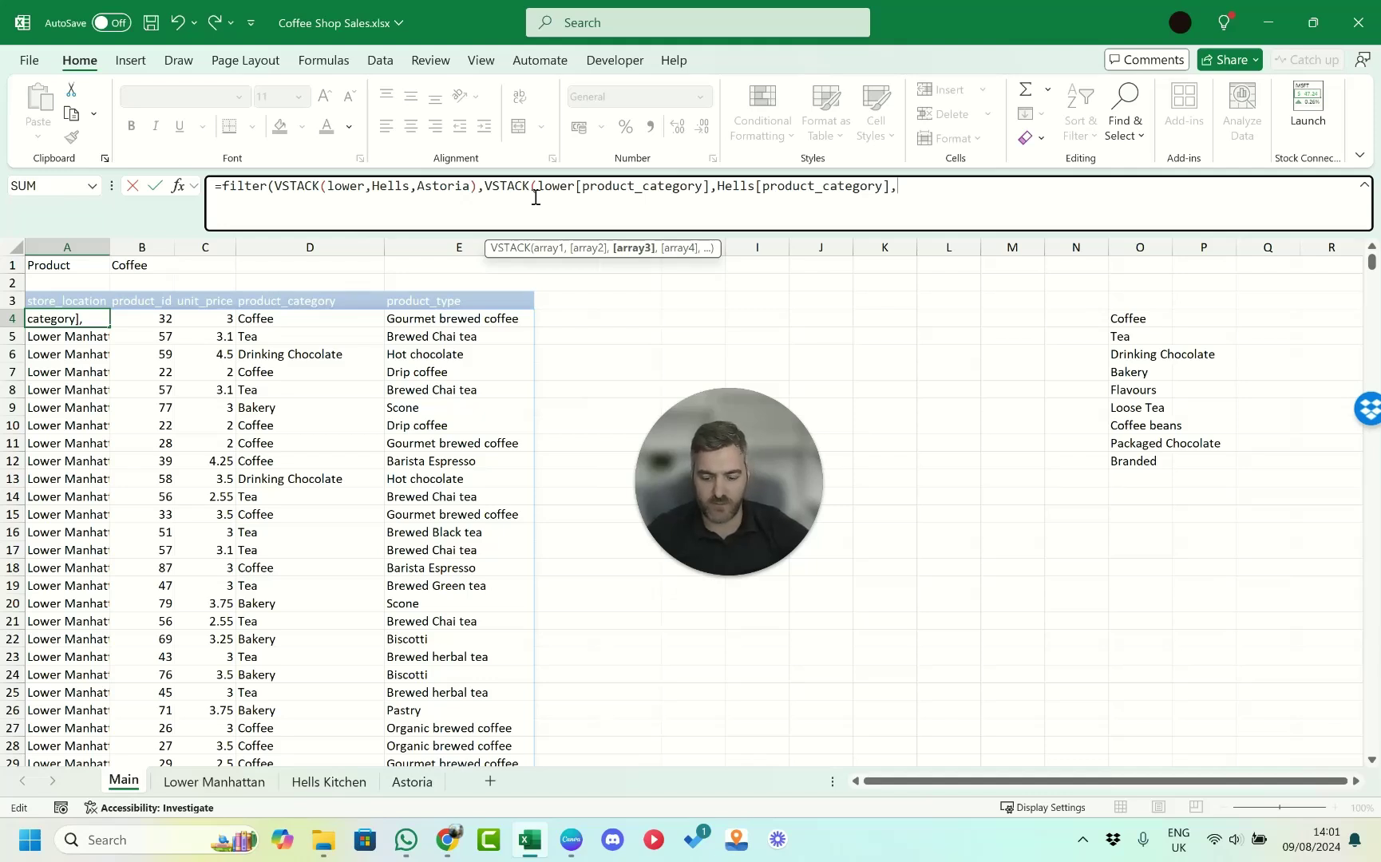
{"action": "type", "text": "asor"}
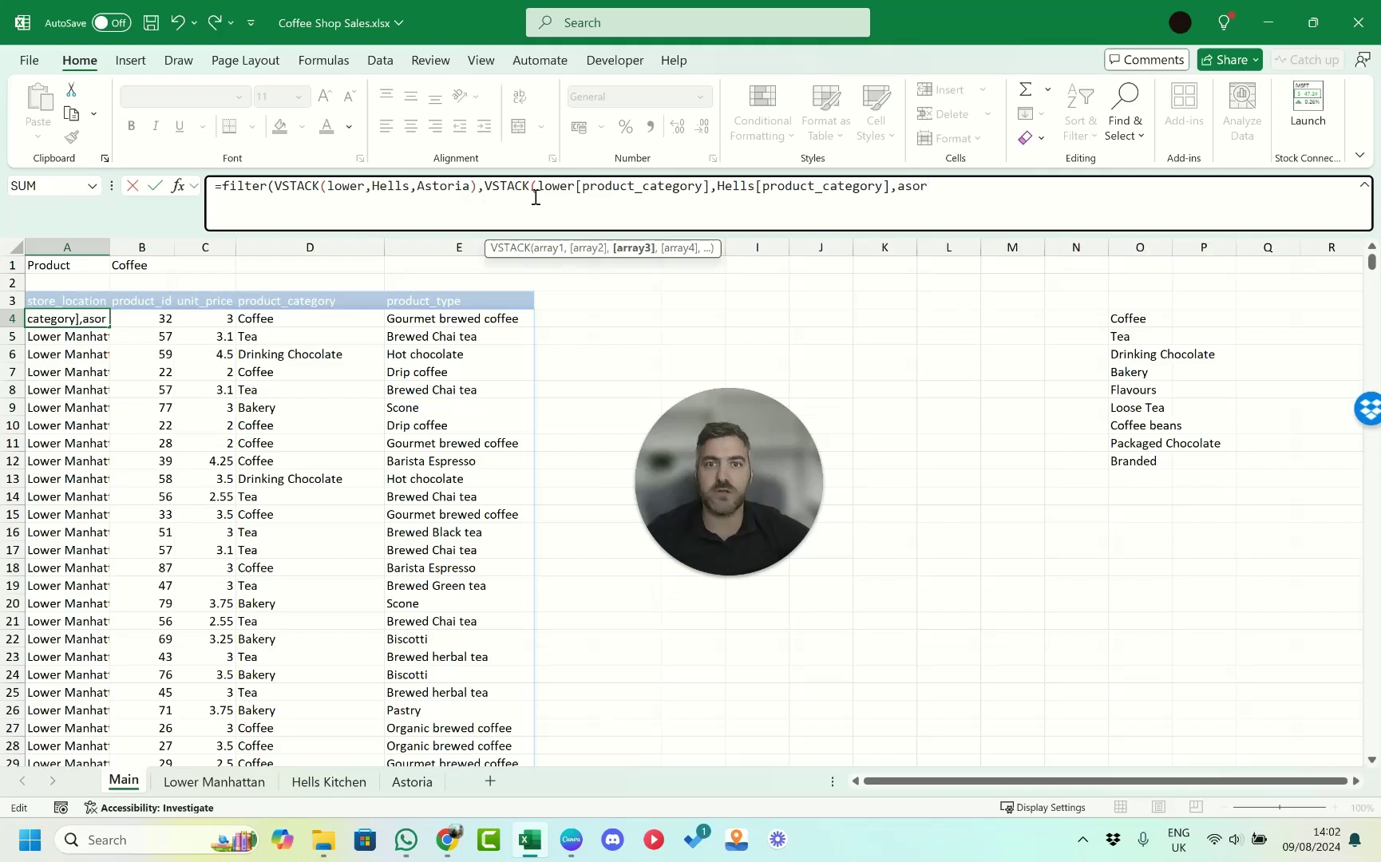
{"action": "key", "text": "BackSpace"}
{"action": "key", "text": "BackSpace"}
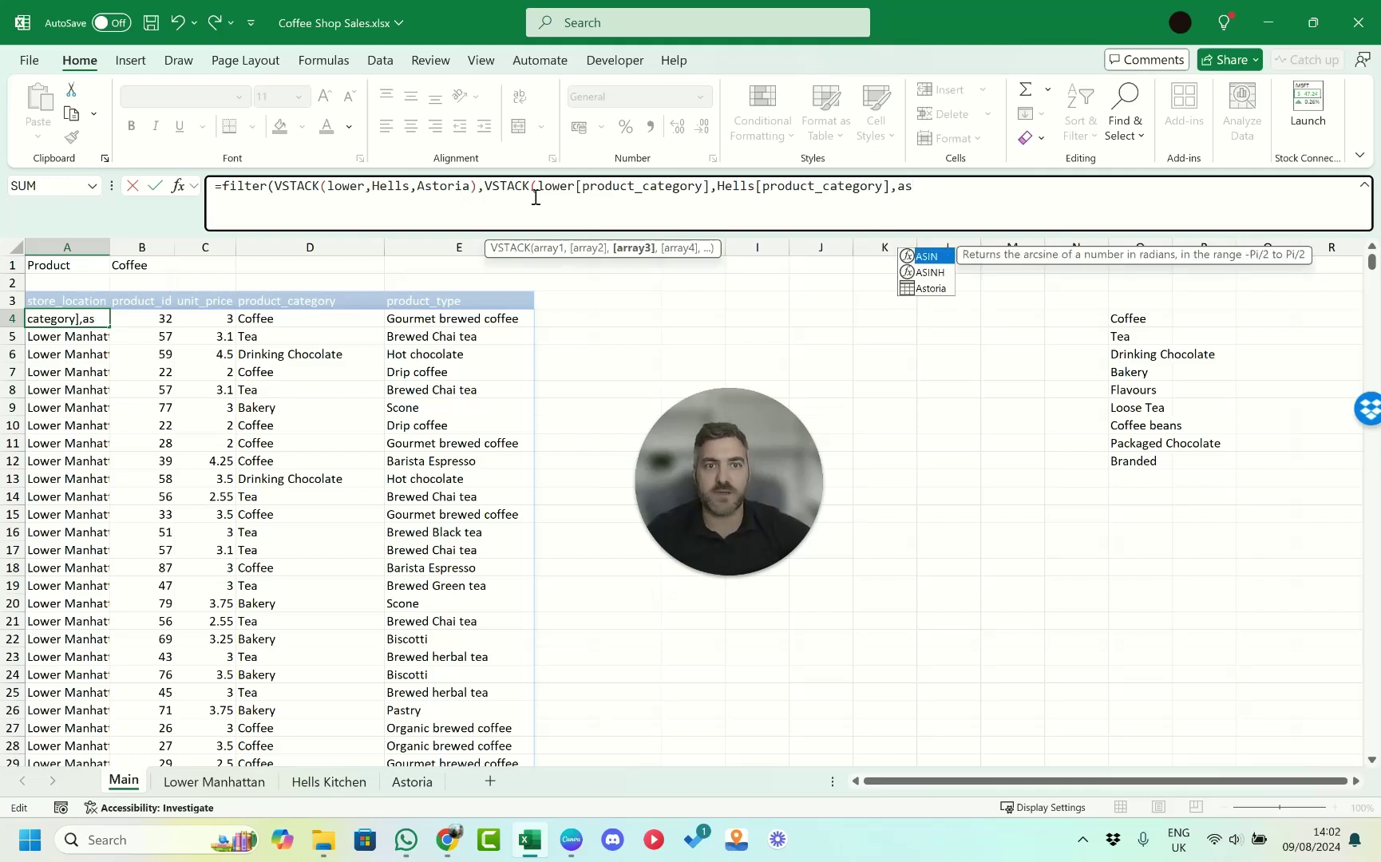
{"action": "key", "text": "Down"}
{"action": "key", "text": "Down"}
{"action": "key", "text": "Tab"}
{"action": "type", "text": "["}
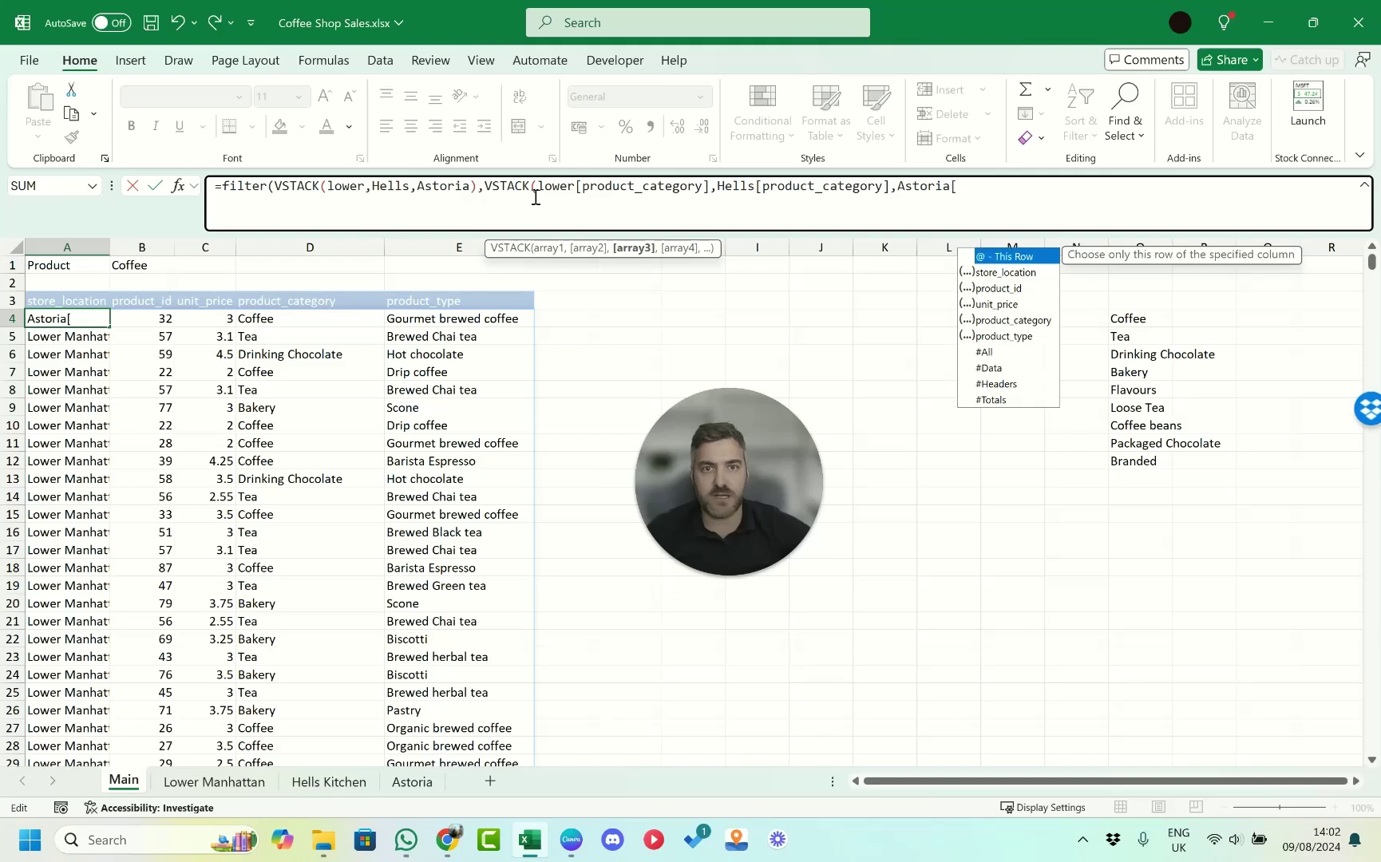
{"action": "key", "text": "Down"}
{"action": "key", "text": "Down"}
{"action": "key", "text": "Down"}
{"action": "key", "text": "Down"}
{"action": "key", "text": "Tab"}
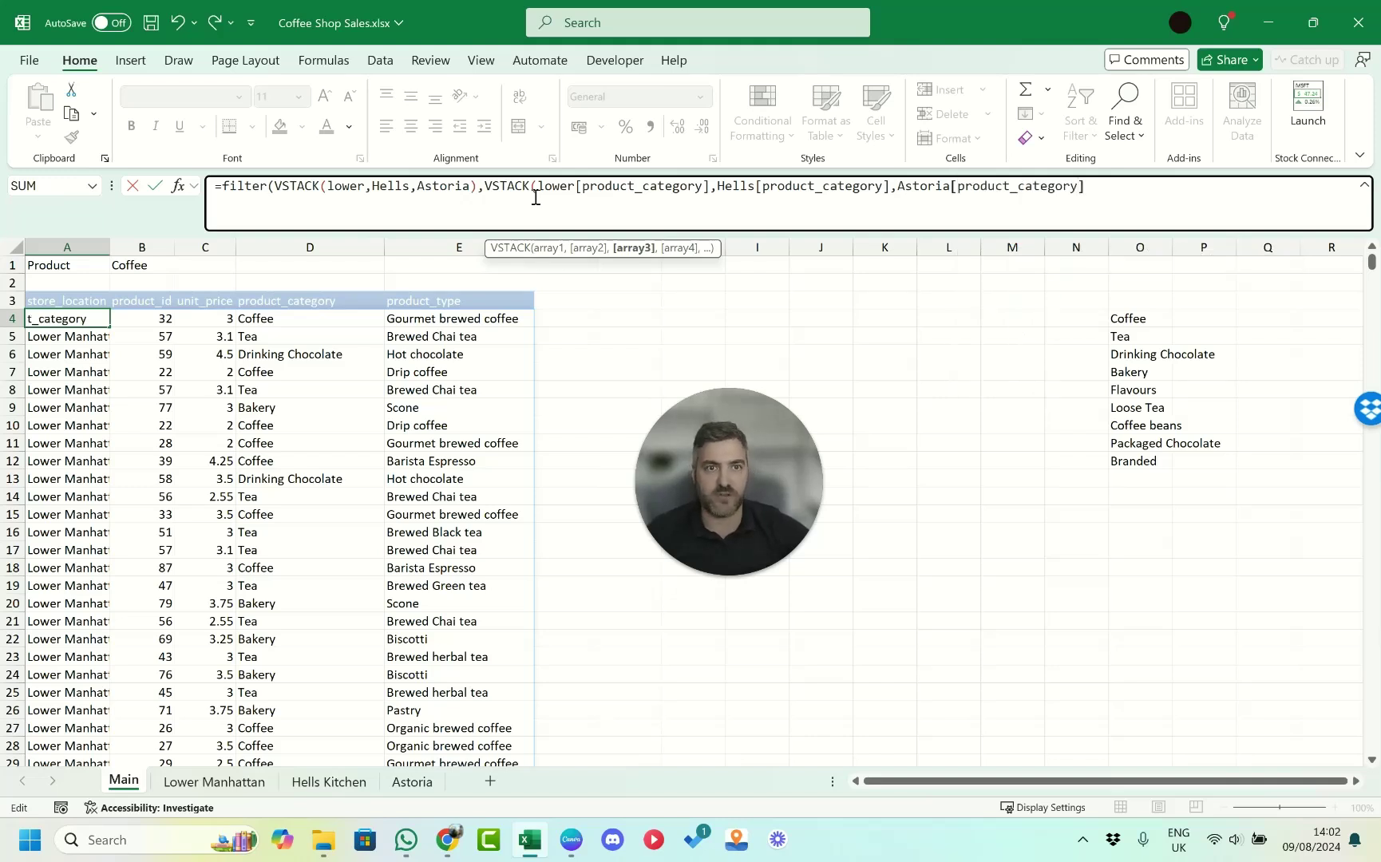
{"action": "type", "text": "]"}
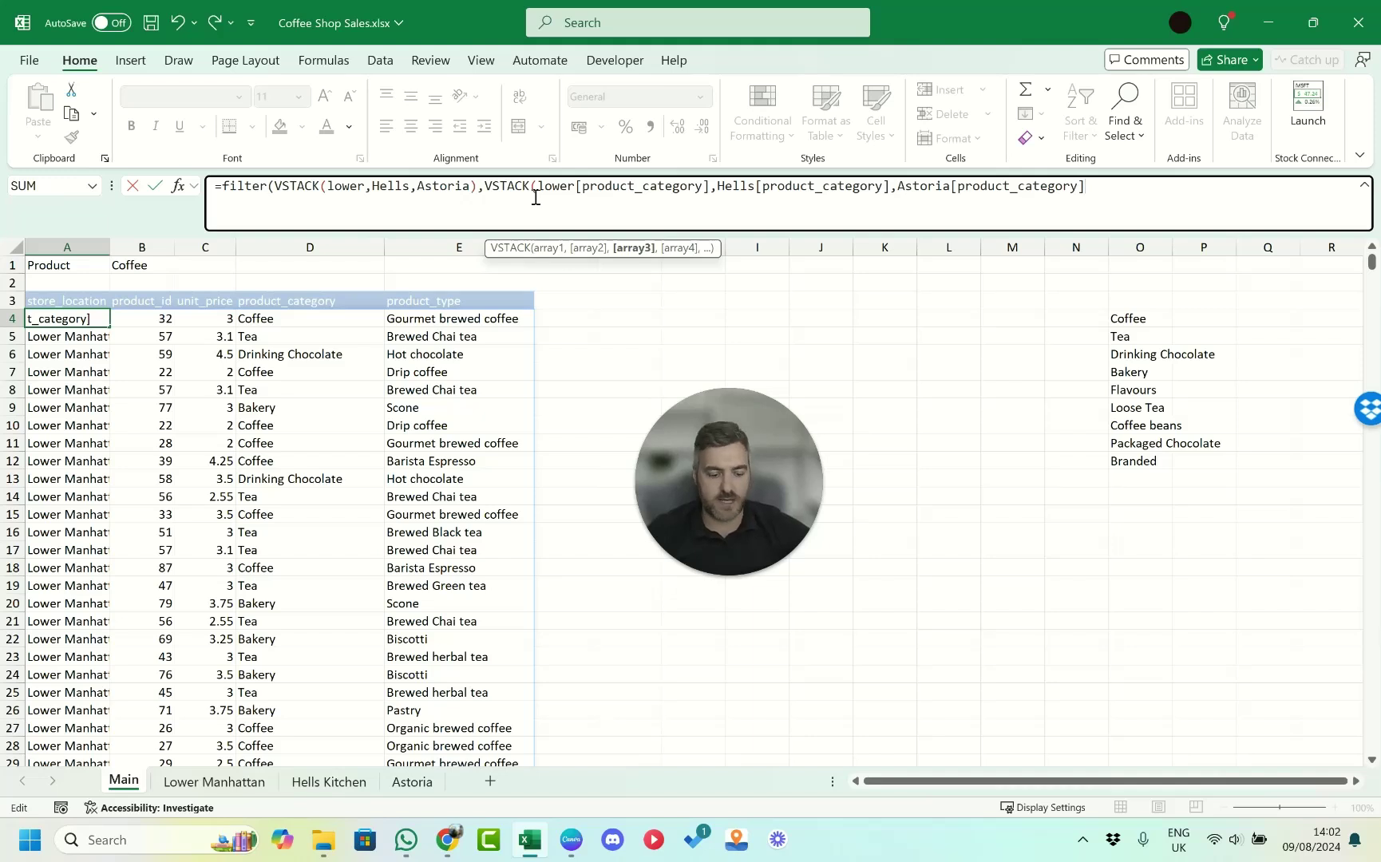
{"action": "type", "text": ")"}
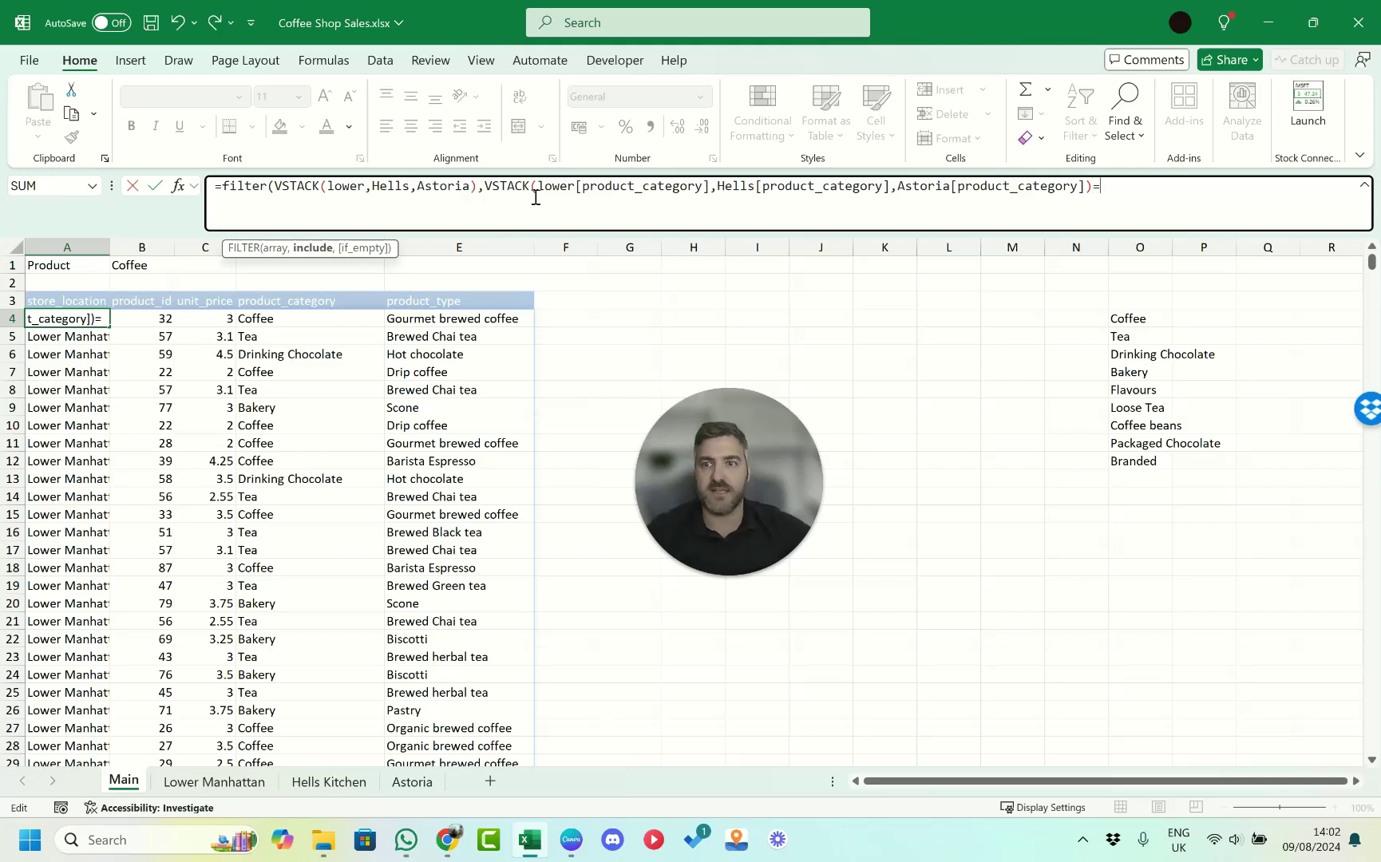
{"action": "type", "text": "="}
{"action": "left_click", "coordinate": [130, 265]}
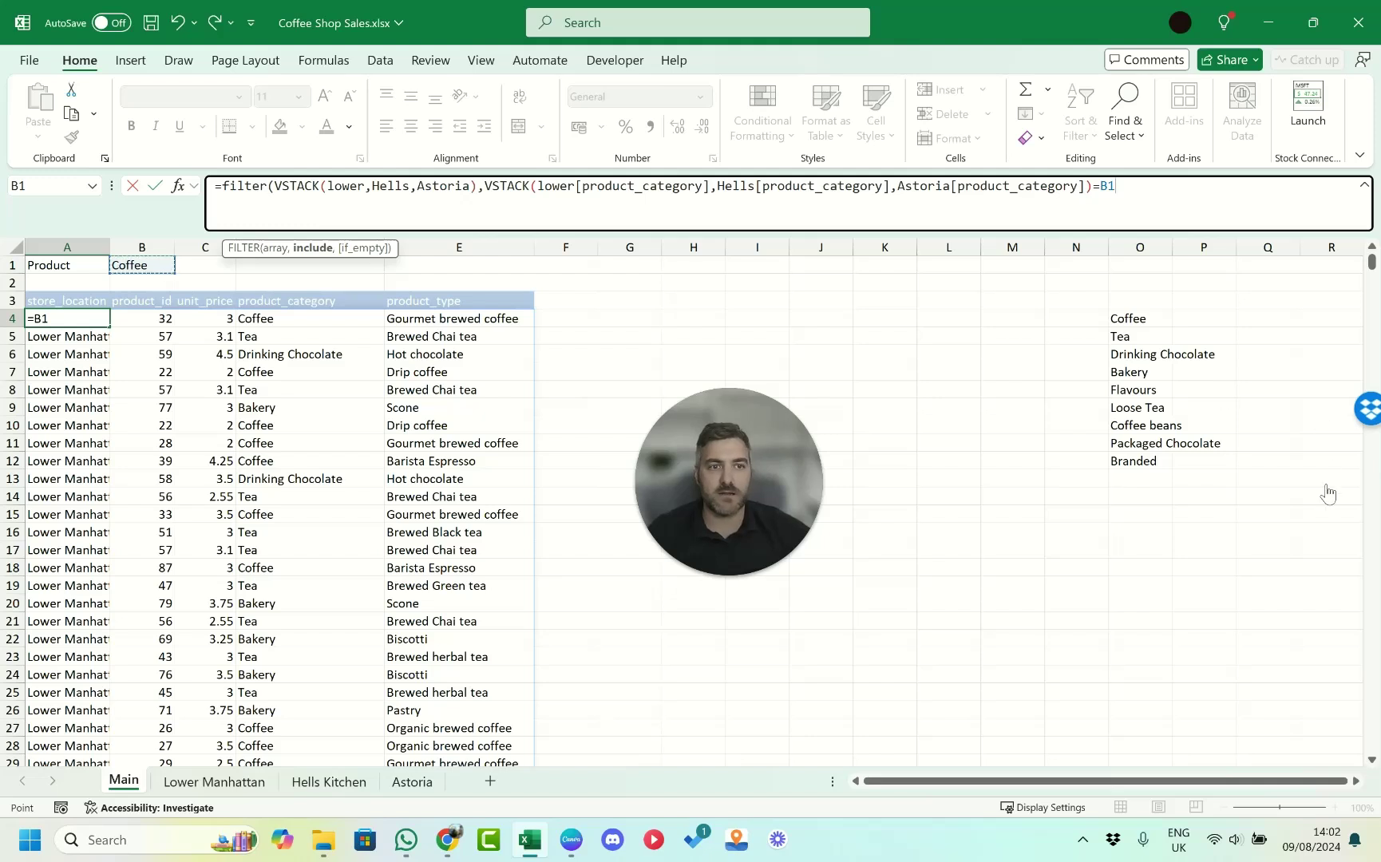
{"action": "left_click", "coordinate": [1133, 185]}
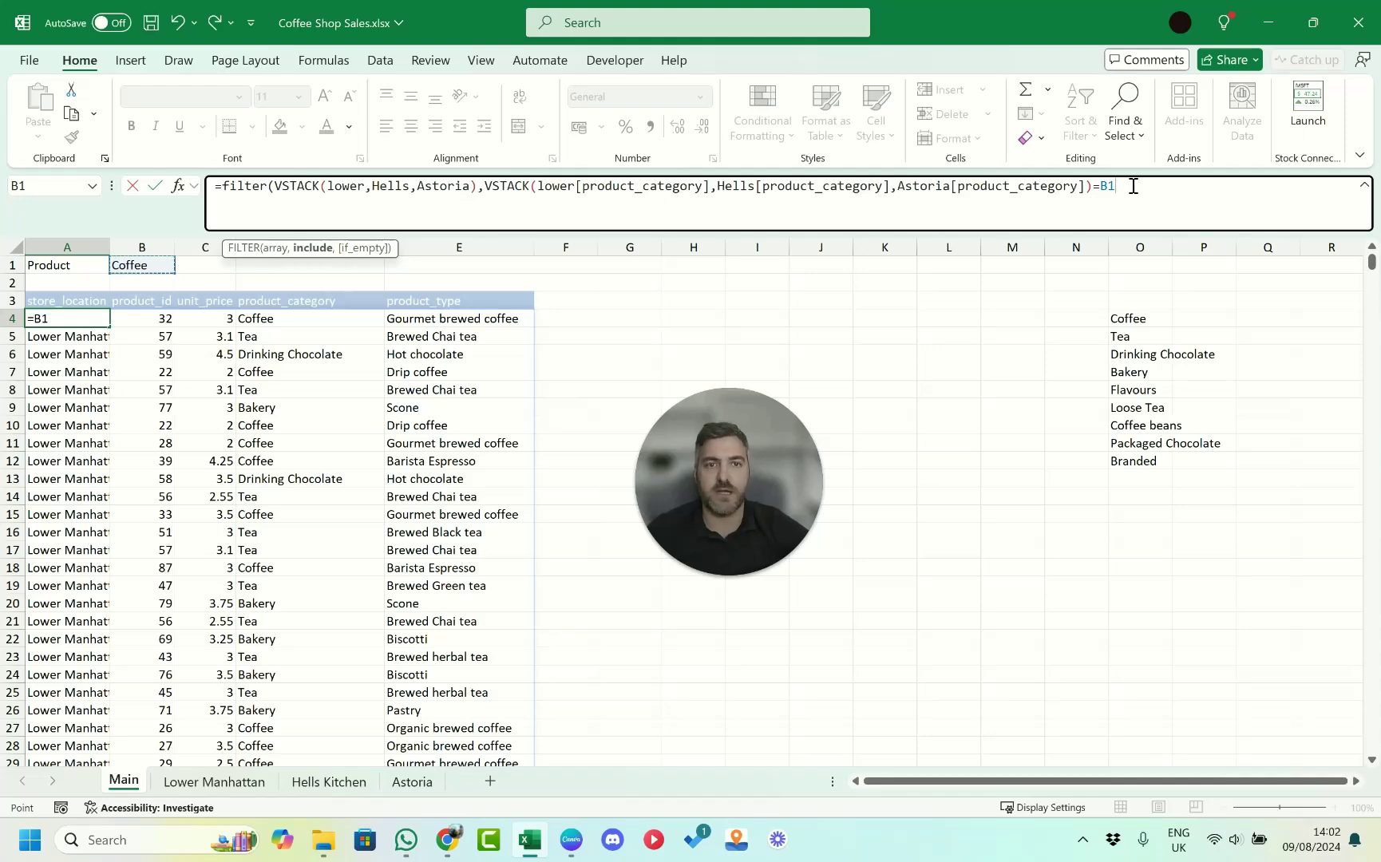
Commit the FILTER formula and check that the Coffee rows run down to row 58419.
{"action": "type", "text": ")"}
{"action": "key", "text": "Return"}
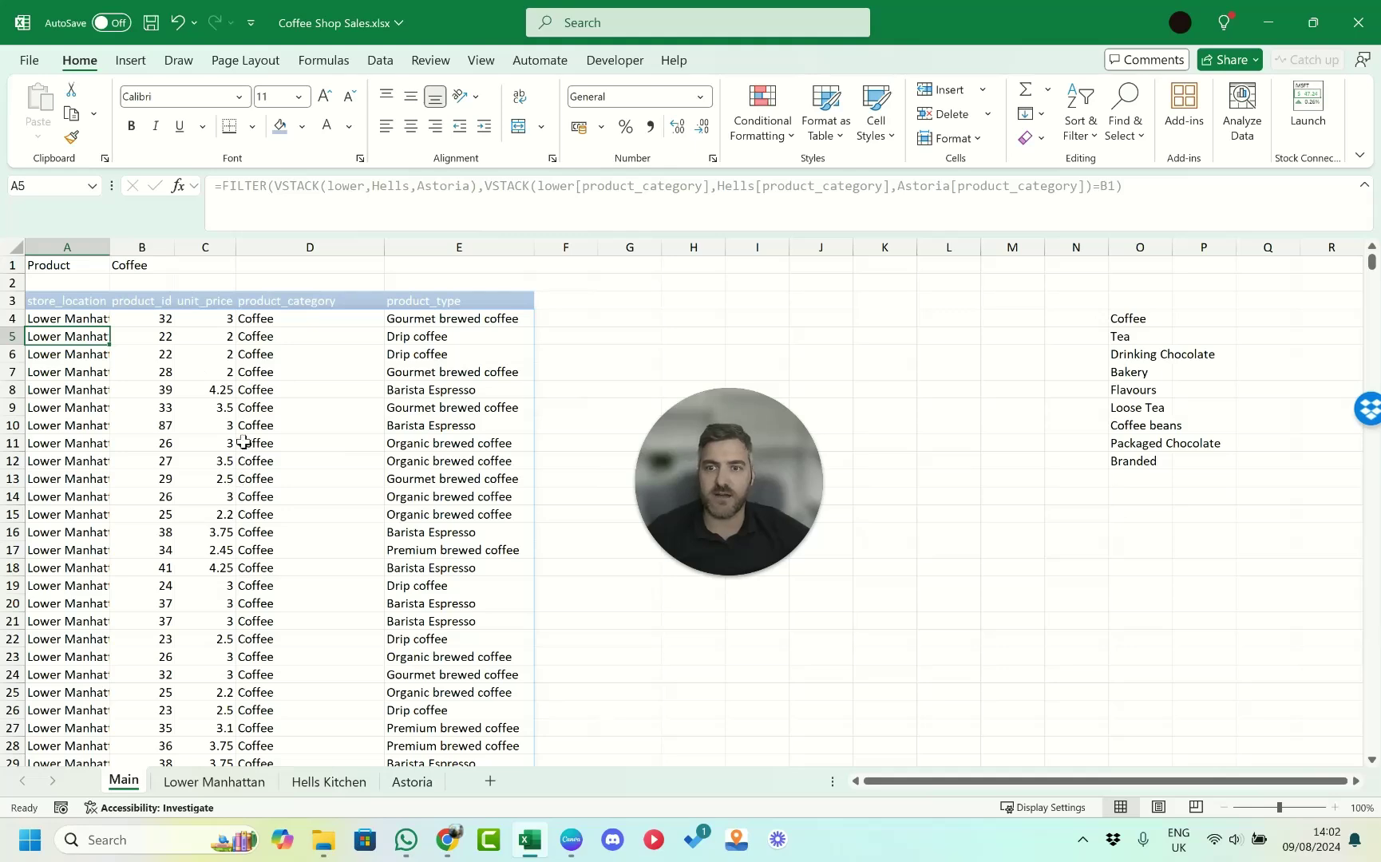
{"action": "scroll", "coordinate": [240, 443], "scroll_direction": "down", "scroll_amount": 20}
{"action": "scroll", "coordinate": [217, 492], "scroll_direction": "down", "scroll_amount": 12}
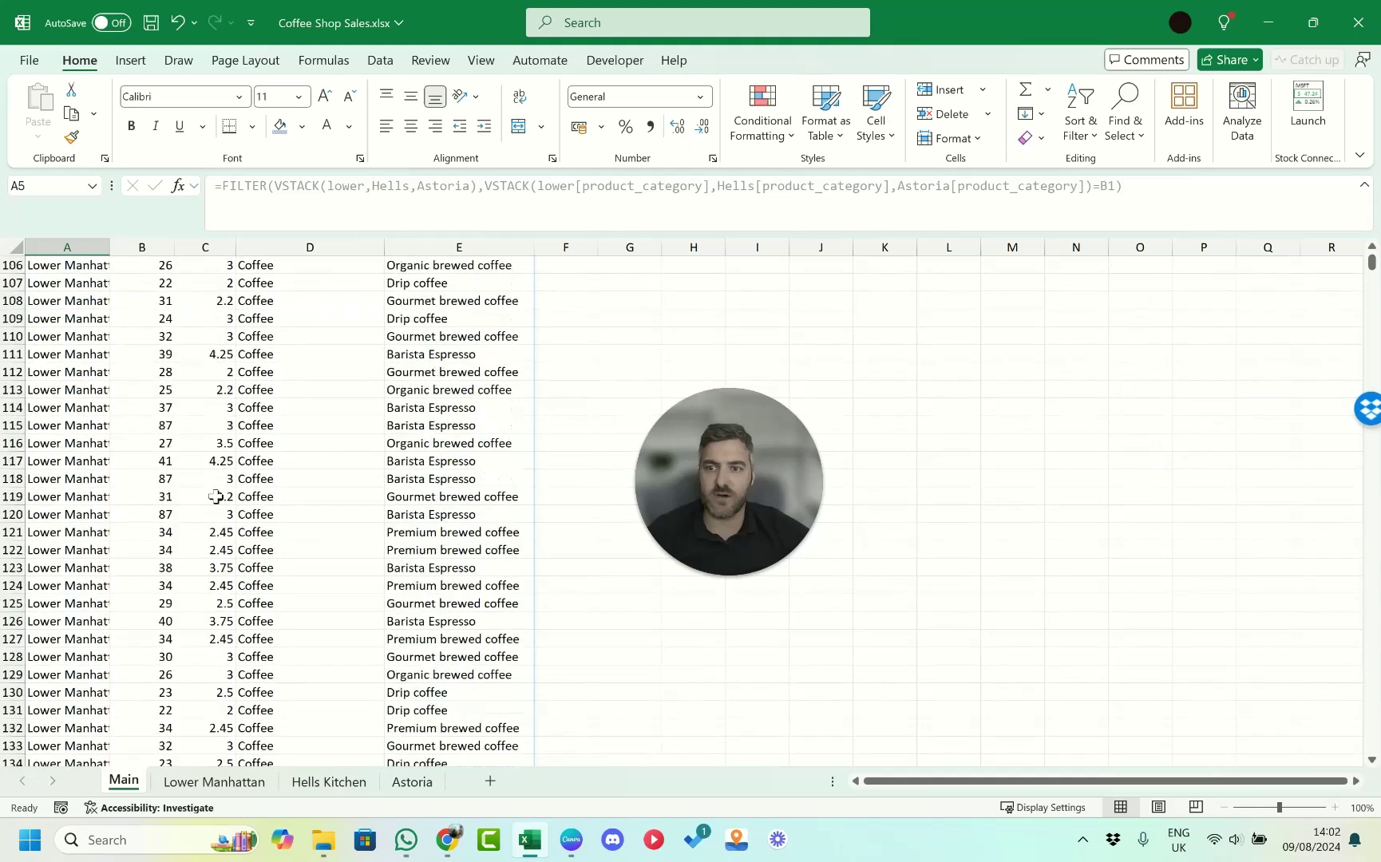
{"action": "scroll", "coordinate": [228, 493], "scroll_direction": "up", "scroll_amount": 20}
{"action": "left_click", "coordinate": [237, 497]}
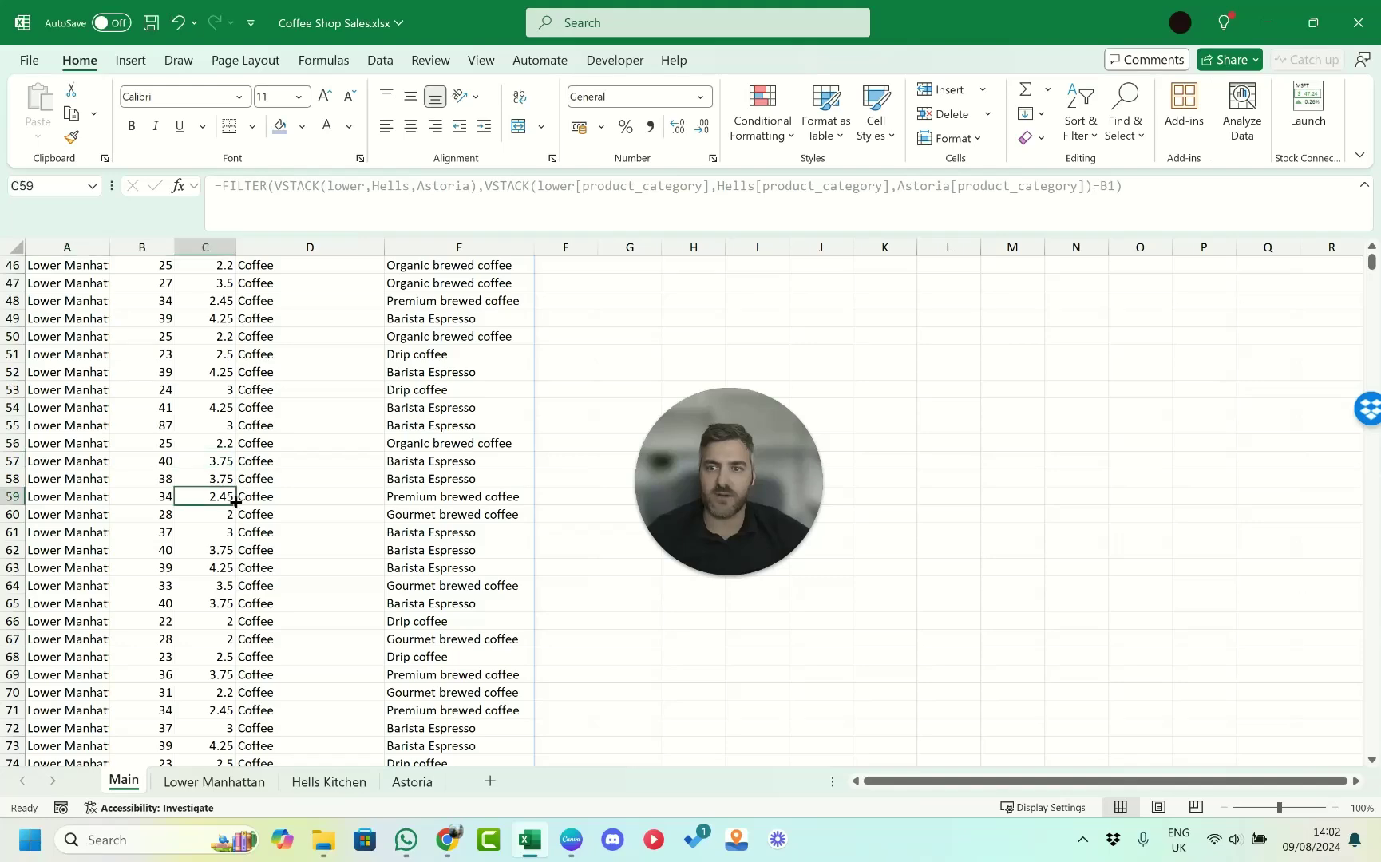
{"action": "key", "text": "ctrl+Down"}
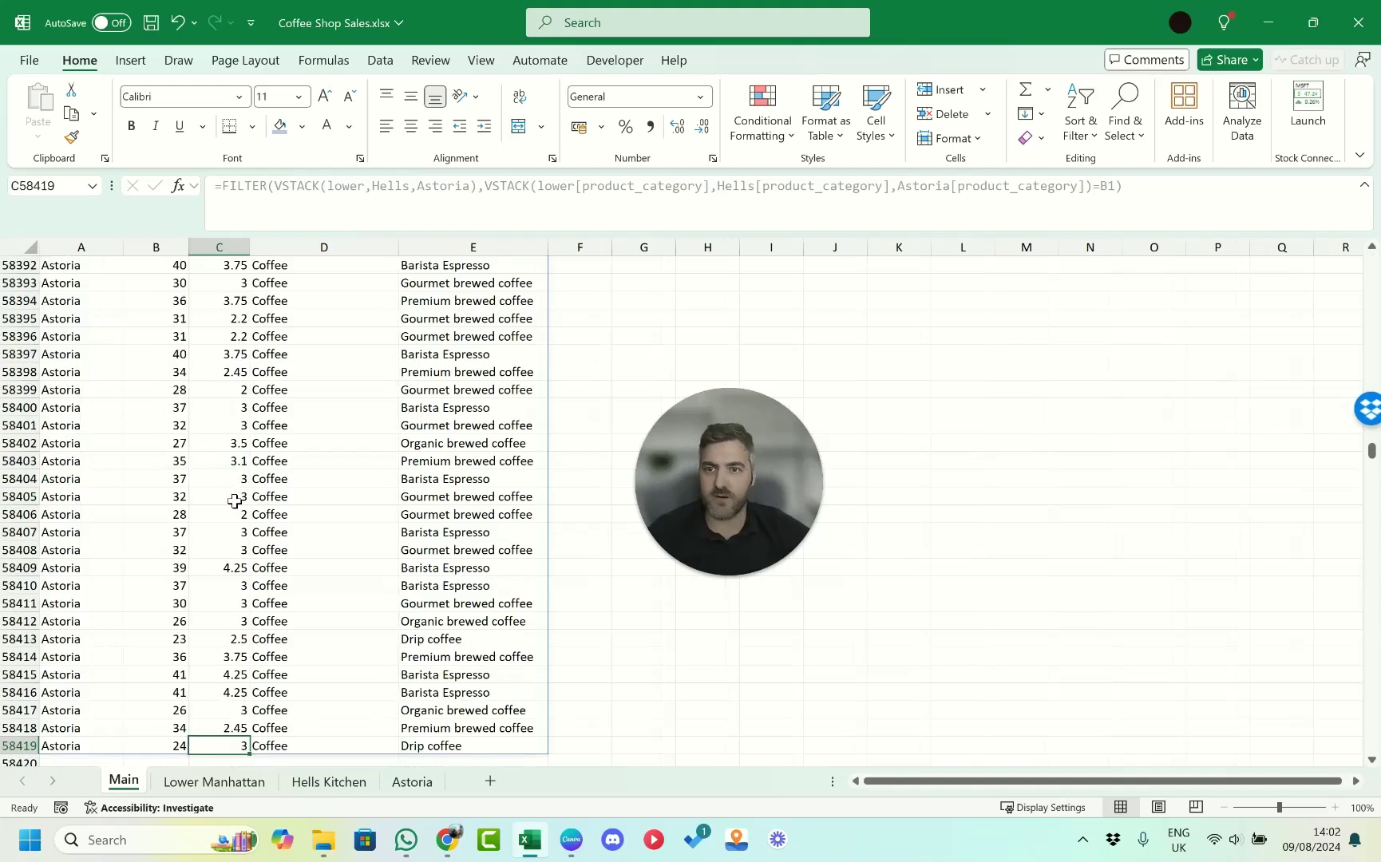
{"action": "key", "text": "Up"}
{"action": "key", "text": "Up"}
{"action": "key", "text": "Up"}
{"action": "key", "text": "Up"}
{"action": "key", "text": "Up"}
{"action": "key", "text": "Up"}
{"action": "key", "text": "Up"}
{"action": "key", "text": "Up"}
{"action": "key", "text": "Up"}
{"action": "key", "text": "Up"}
{"action": "key", "text": "Up"}
{"action": "key", "text": "Up"}
{"action": "key", "text": "Up"}
{"action": "key", "text": "Up"}
{"action": "key", "text": "Up"}
{"action": "key", "text": "Up"}
{"action": "key", "text": "Up"}
{"action": "key", "text": "Up"}
{"action": "key", "text": "Up"}
{"action": "key", "text": "Up"}
{"action": "key", "text": "ctrl+Up"}
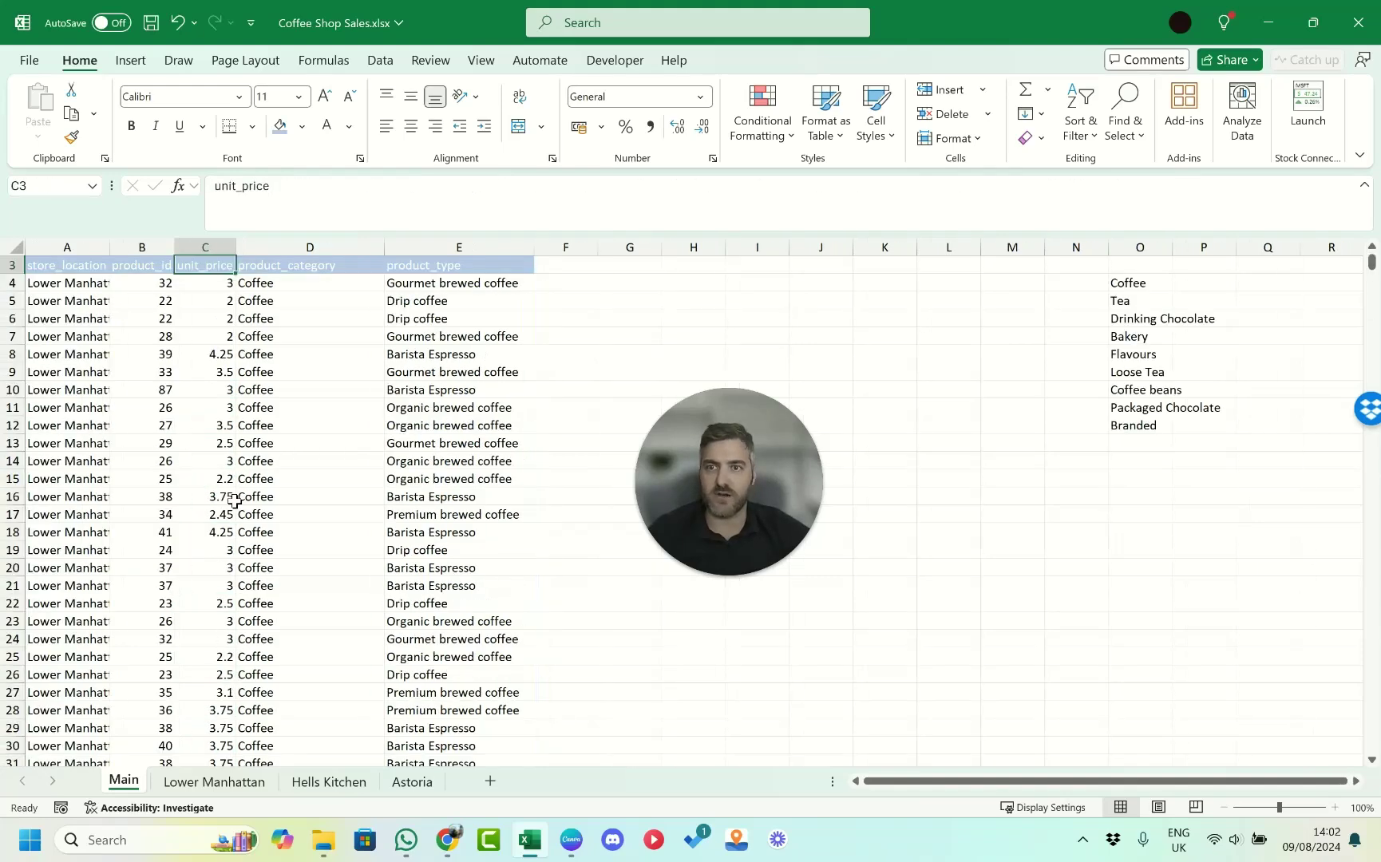
{"action": "scroll", "coordinate": [216, 479], "scroll_direction": "up", "scroll_amount": 1}
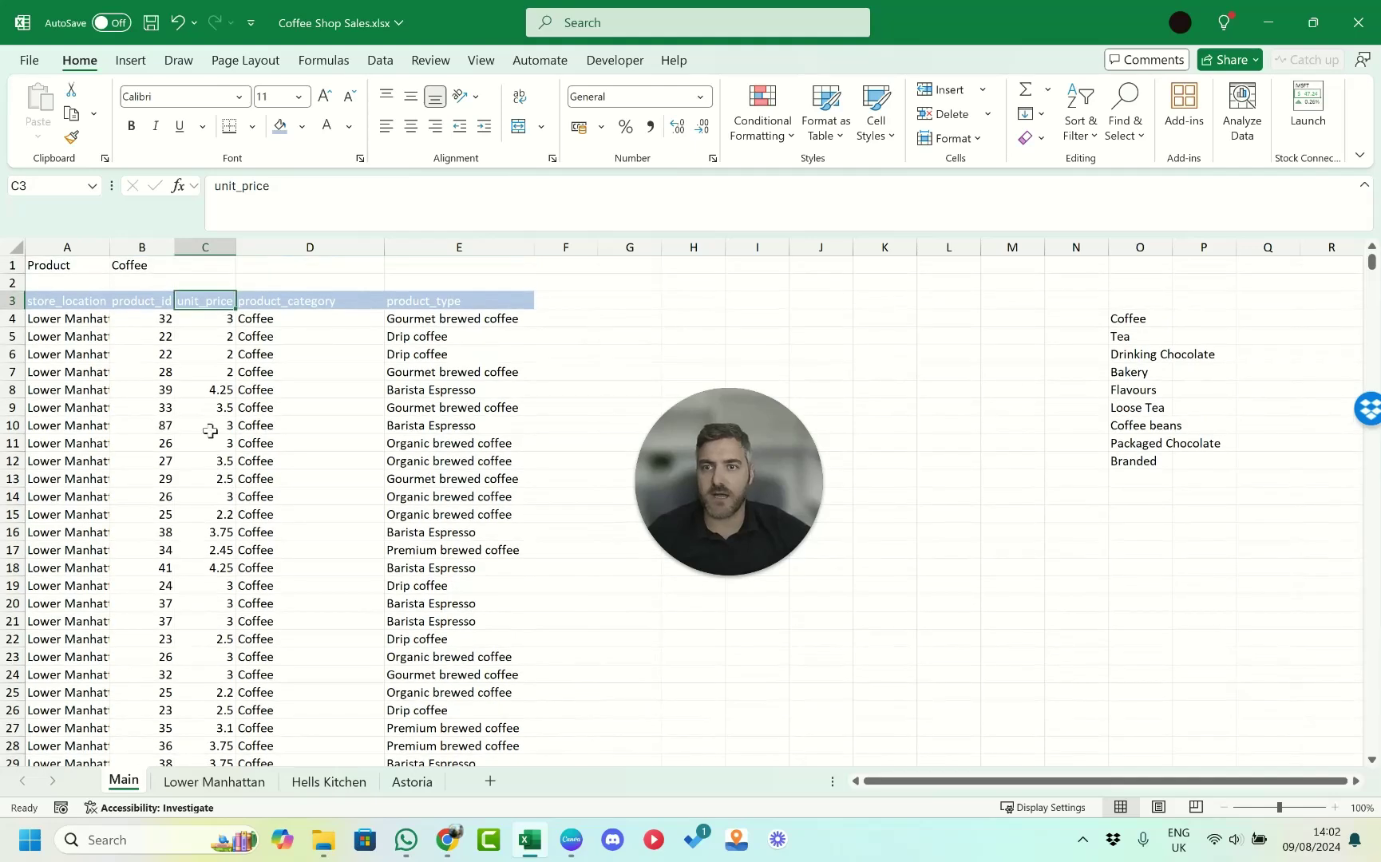
{"action": "left_click", "coordinate": [142, 264]}
Switch B1's category to Bakery and scroll through the Bakery-only results.
{"action": "left_click", "coordinate": [182, 265]}
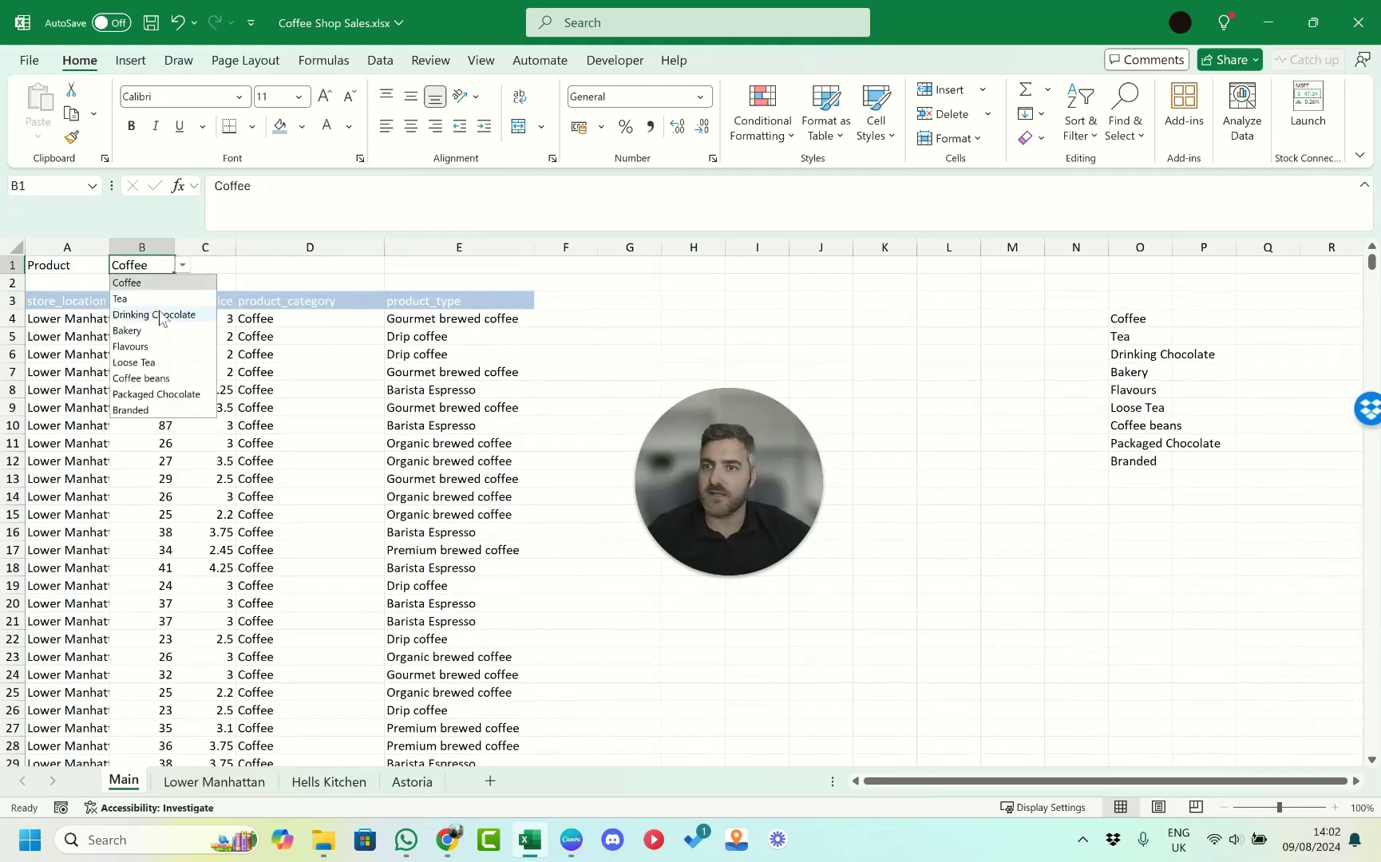
{"action": "left_click", "coordinate": [128, 331]}
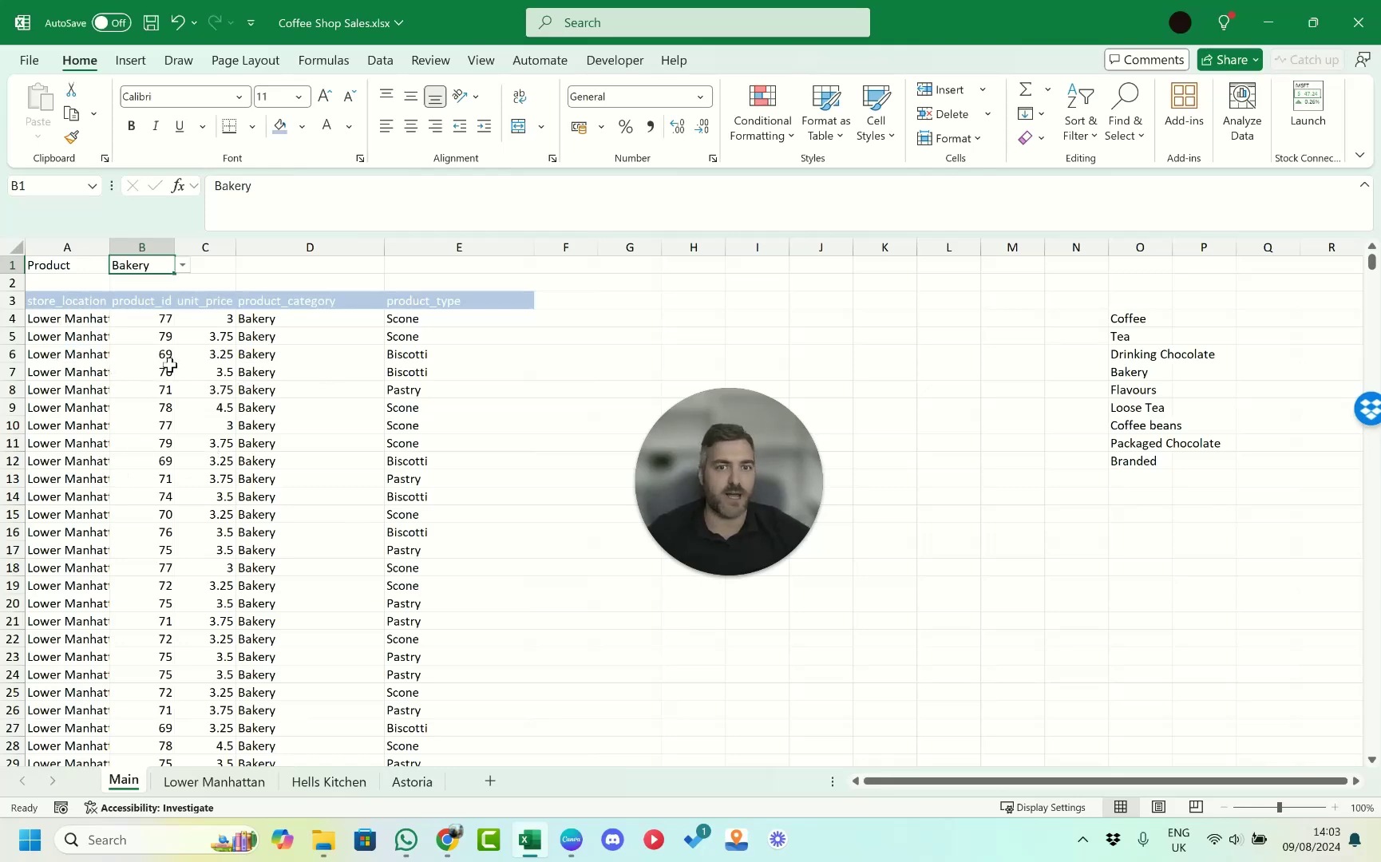
{"action": "scroll", "coordinate": [183, 437], "scroll_direction": "down", "scroll_amount": 8}
{"action": "scroll", "coordinate": [183, 437], "scroll_direction": "down", "scroll_amount": 20}
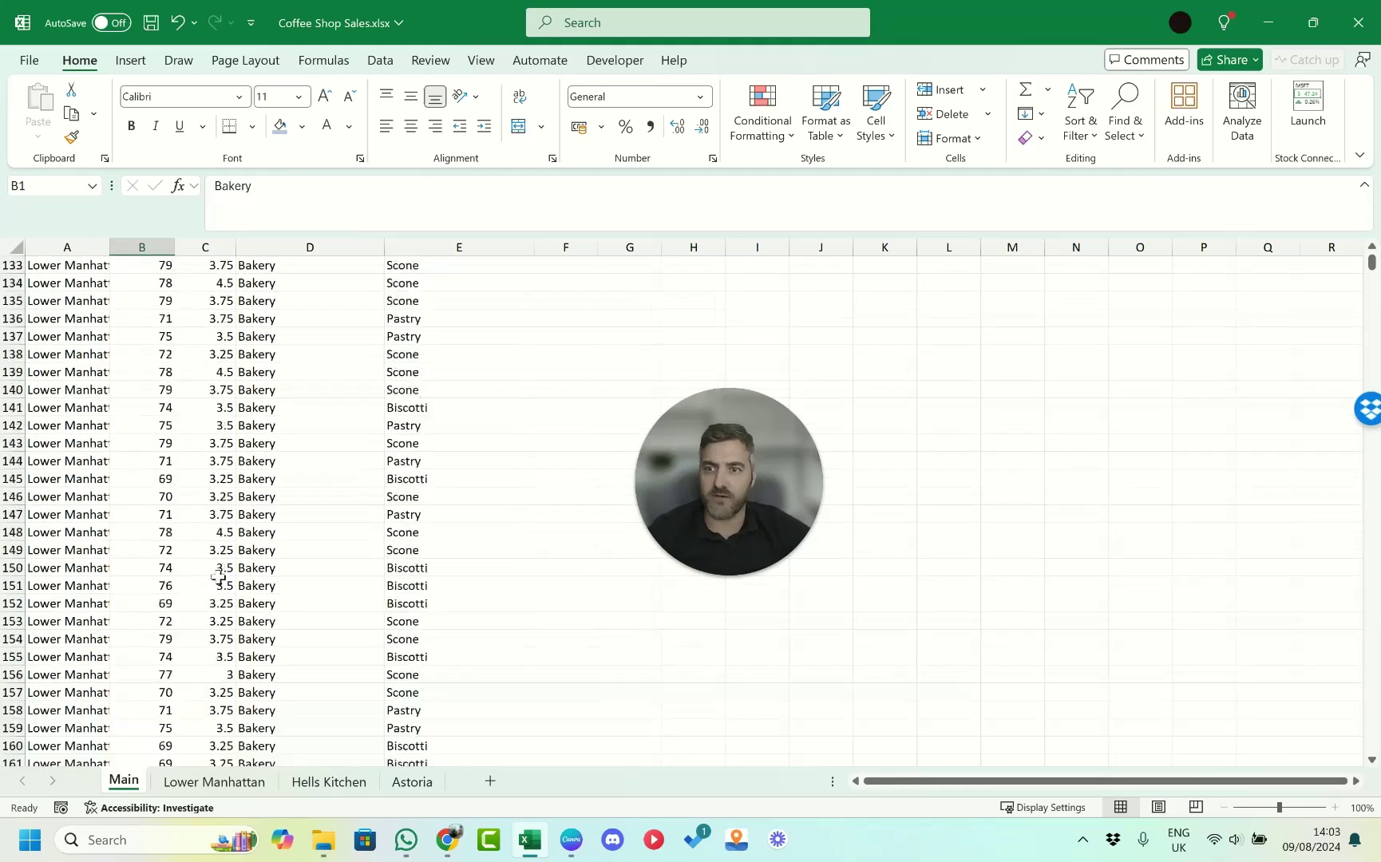
{"action": "scroll", "coordinate": [215, 576], "scroll_direction": "down", "scroll_amount": 20}
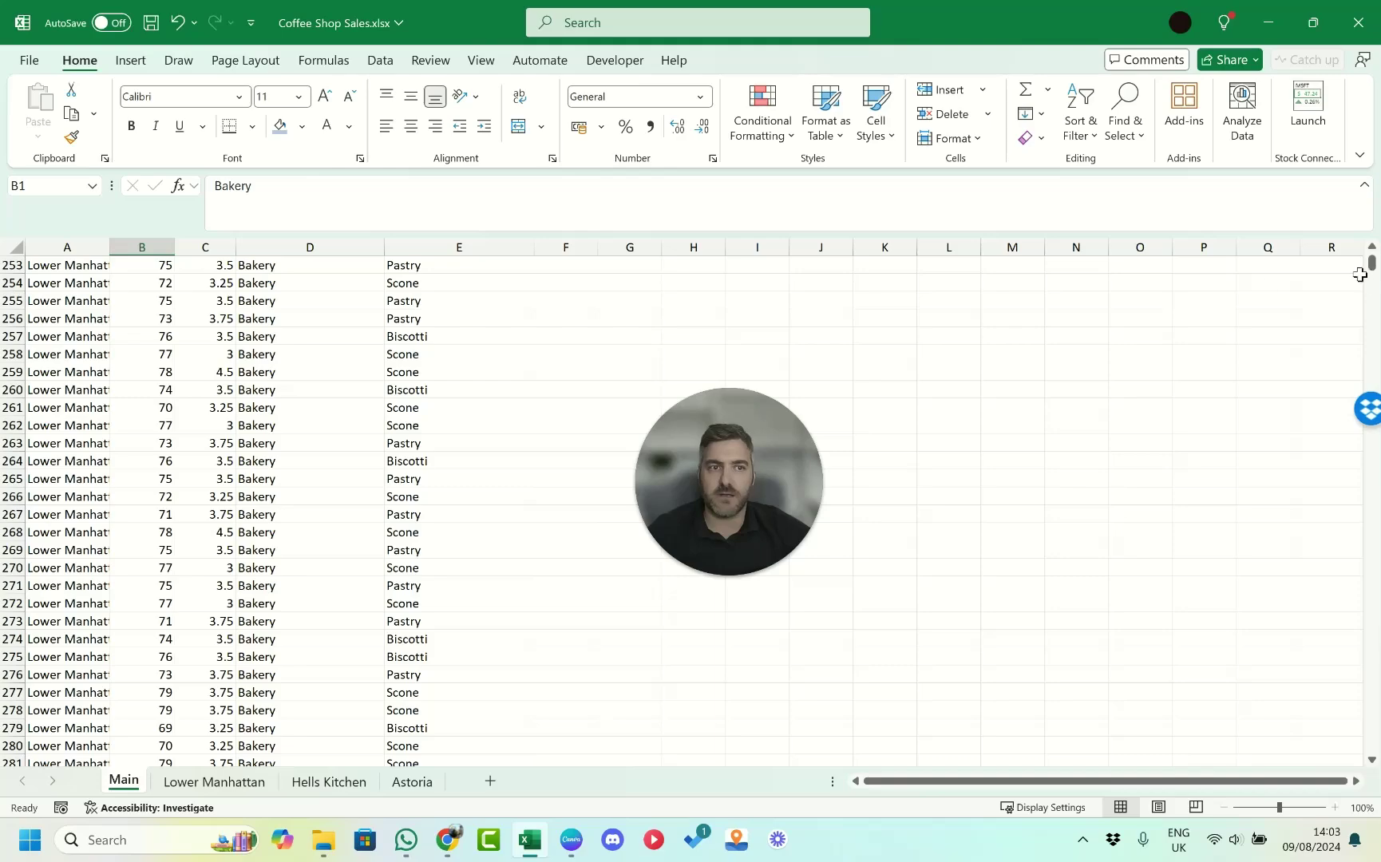
{"action": "mouse_move", "coordinate": [1374, 271]}
{"action": "left_mouse_down"}
{"action": "mouse_move", "coordinate": [1377, 371]}
{"action": "mouse_move", "coordinate": [1376, 261]}
{"action": "left_mouse_up"}
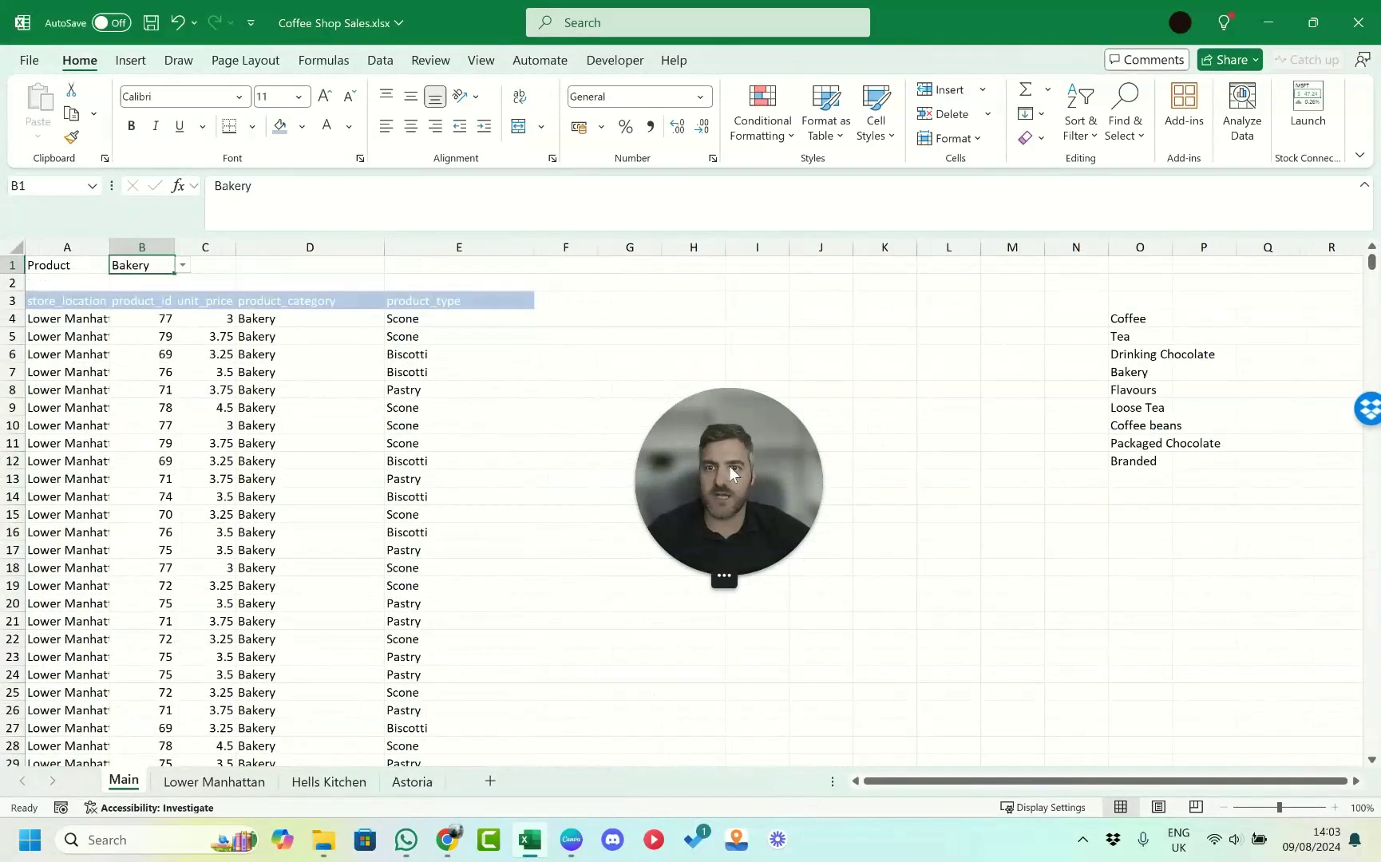
{"action": "left_click", "coordinate": [370, 262]}
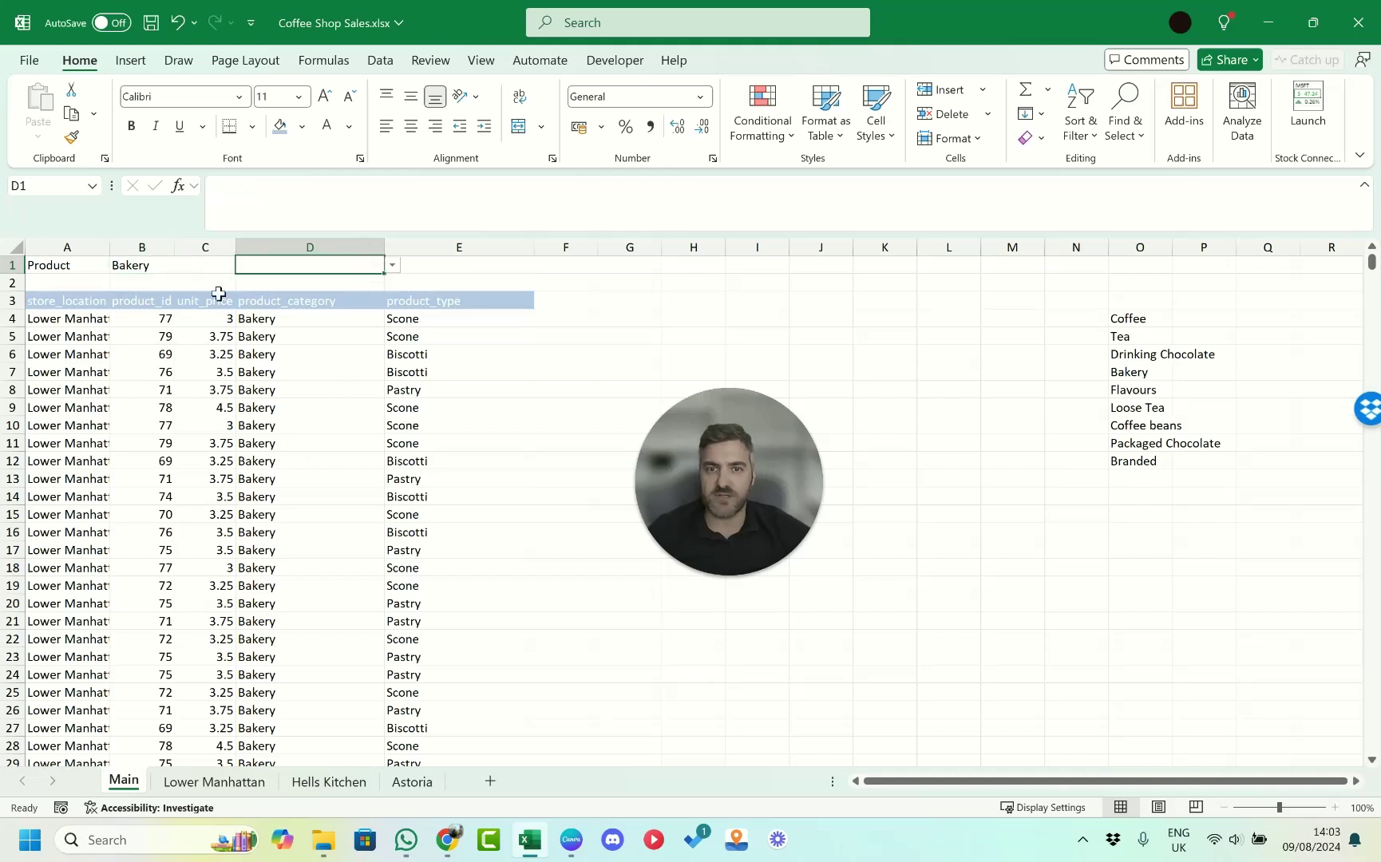
Set B1 to Branded and confirm the filtered results end at row 750.
{"action": "left_click", "coordinate": [162, 262]}
{"action": "left_click", "coordinate": [182, 265]}
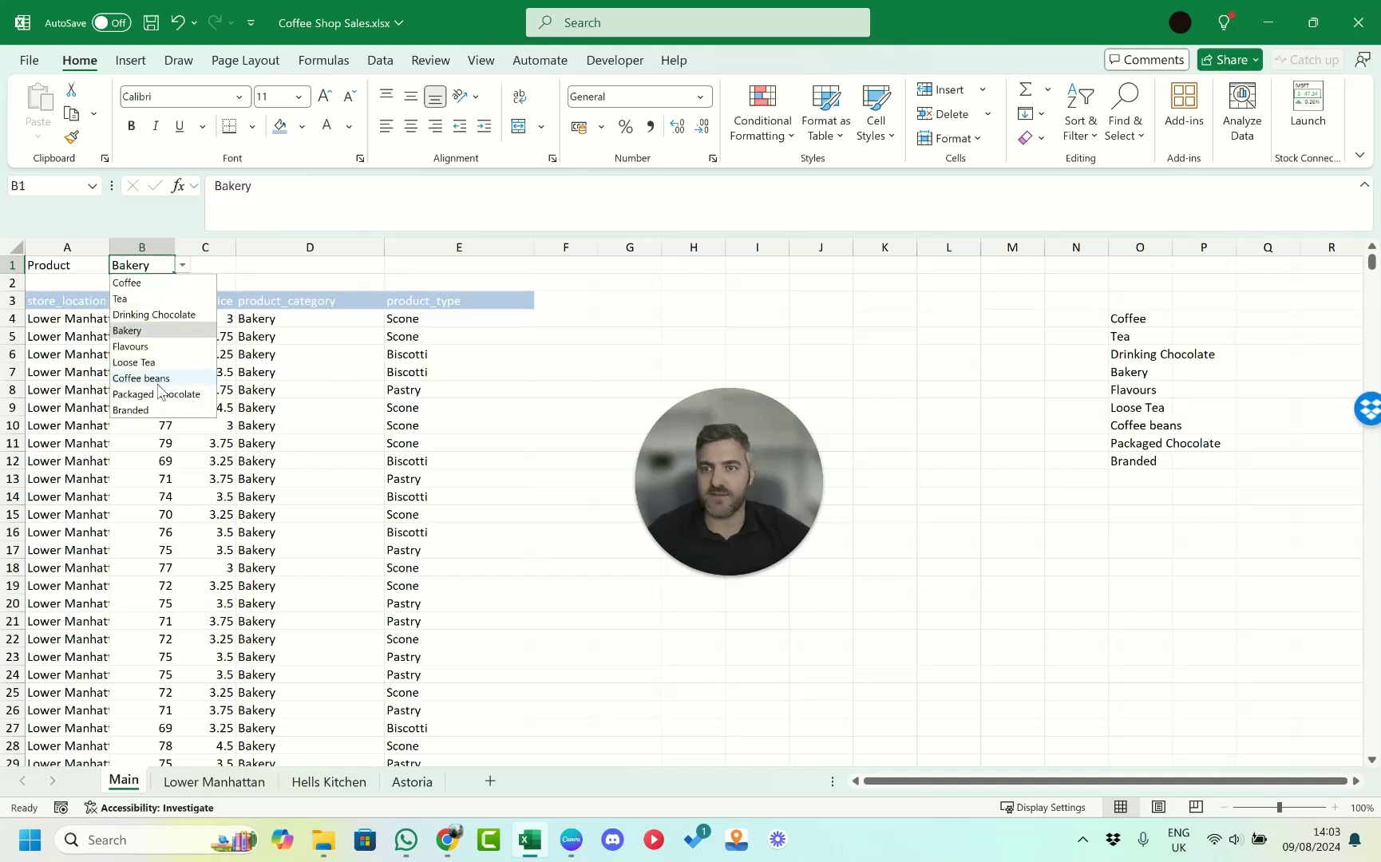
{"action": "left_click", "coordinate": [146, 410]}
{"action": "left_click", "coordinate": [130, 406]}
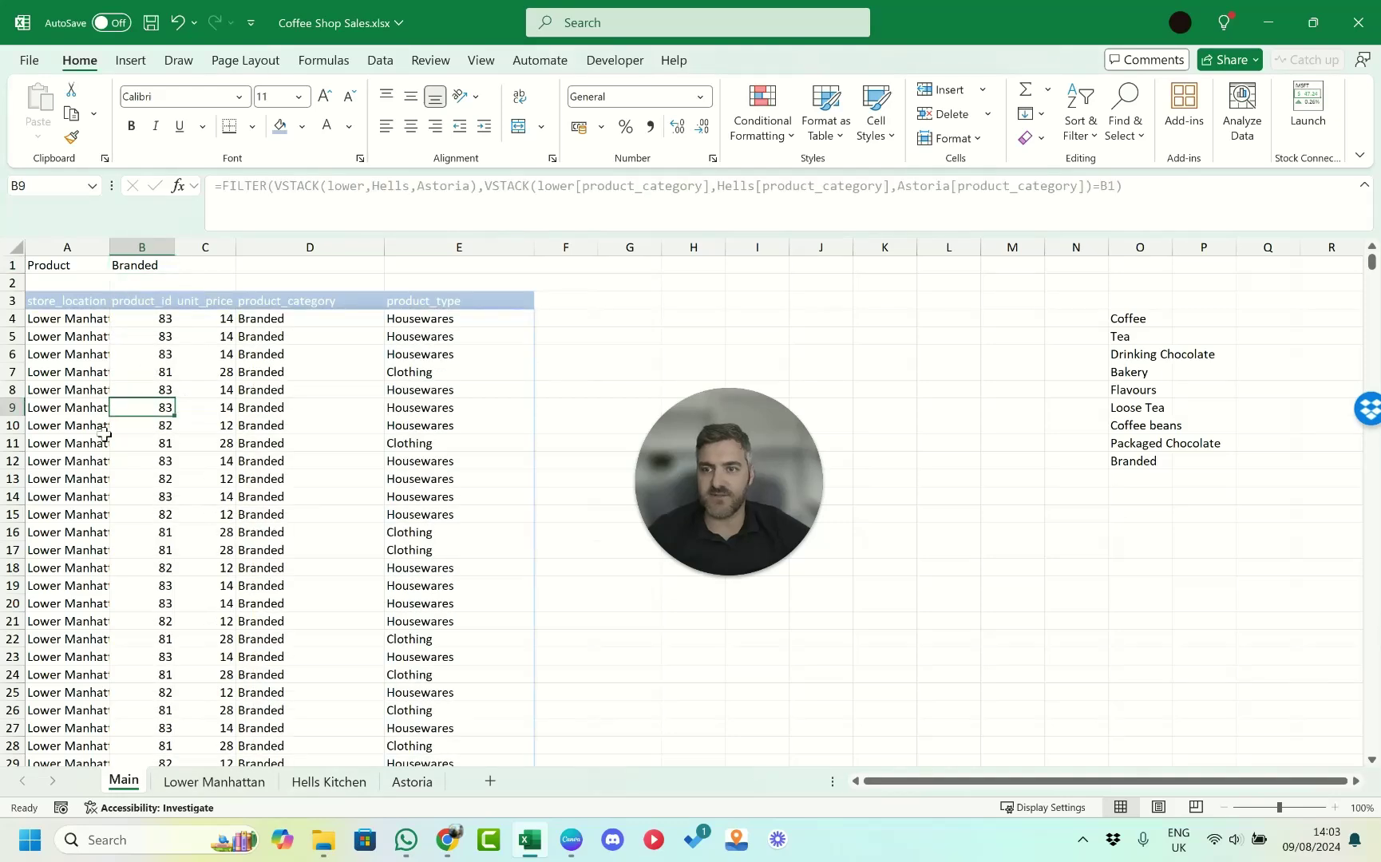
{"action": "key", "text": "ctrl+Down"}
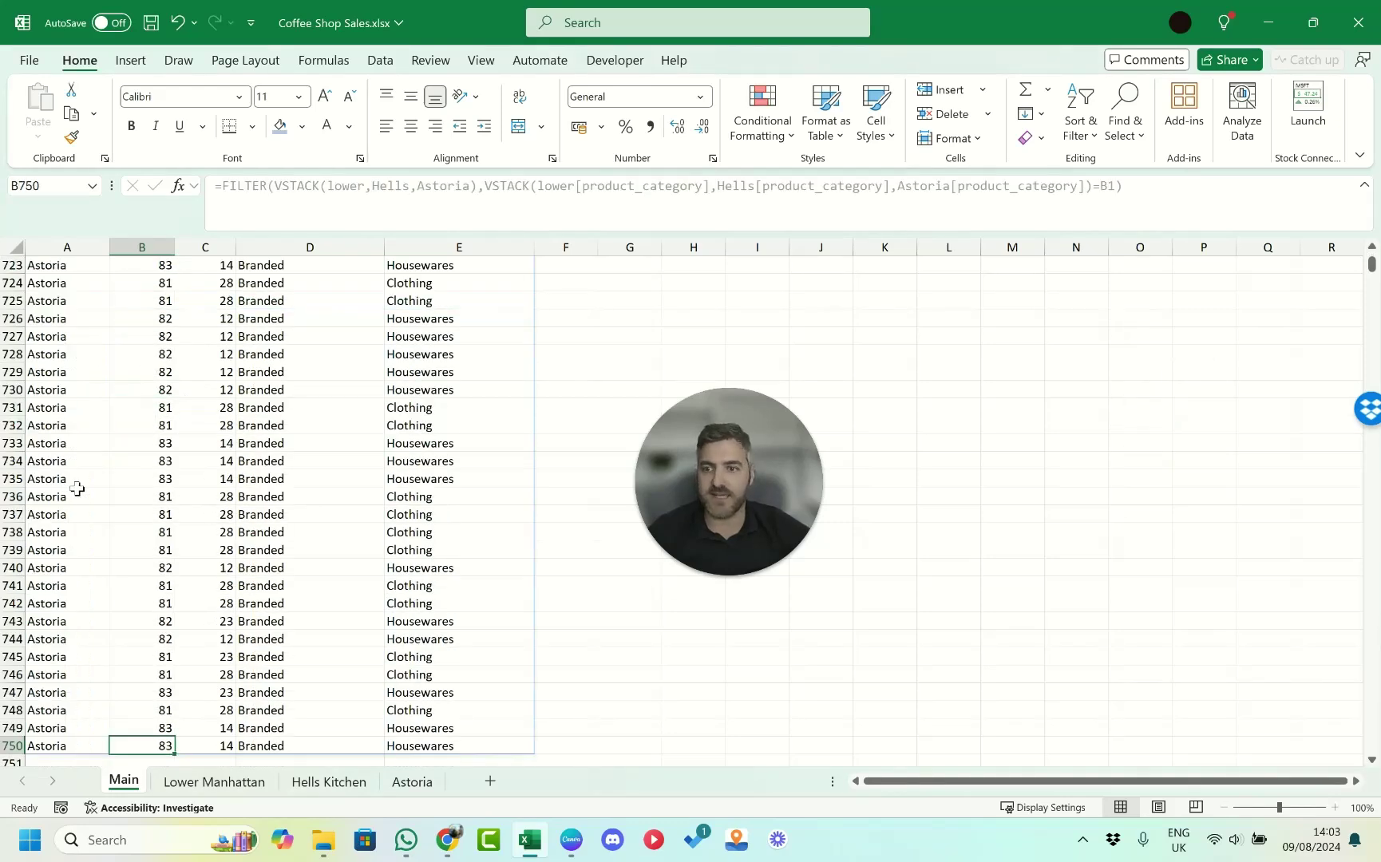
{"action": "key", "text": "Up"}
{"action": "key", "text": "Up"}
{"action": "key", "text": "Up"}
{"action": "key", "text": "Up"}
{"action": "key", "text": "Up"}
{"action": "key", "text": "Up"}
{"action": "key", "text": "Up"}
{"action": "key", "text": "Up"}
{"action": "key", "text": "Up"}
{"action": "key", "text": "Up"}
{"action": "key", "text": "Up"}
{"action": "key", "text": "Up"}
{"action": "key", "text": "Up"}
{"action": "key", "text": "Up"}
{"action": "key", "text": "Up"}
{"action": "key", "text": "Up"}
{"action": "key", "text": "Up"}
{"action": "key", "text": "Up"}
{"action": "key", "text": "Up"}
{"action": "key", "text": "Up"}
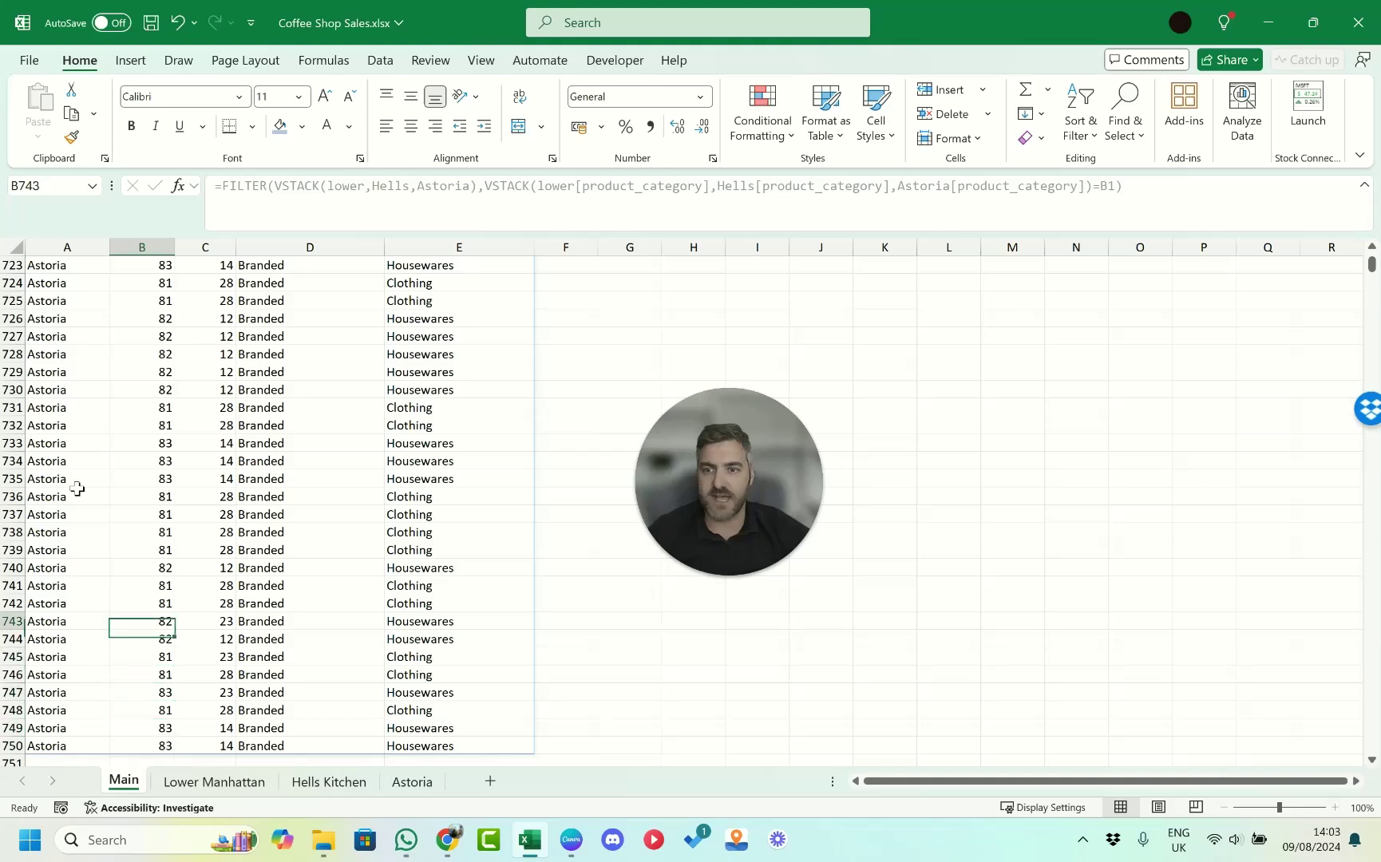
{"action": "key", "text": "Up"}
{"action": "key", "text": "Up"}
{"action": "key", "text": "Up"}
{"action": "key", "text": "Up"}
{"action": "key", "text": "Up"}
{"action": "key", "text": "Up"}
{"action": "key", "text": "Up"}
{"action": "key", "text": "Up"}
{"action": "key", "text": "Up"}
{"action": "key", "text": "Up"}
{"action": "key", "text": "Up"}
{"action": "key", "text": "Up"}
{"action": "key", "text": "Up"}
{"action": "key", "text": "Up"}
{"action": "key", "text": "Up"}
{"action": "key", "text": "Up"}
{"action": "key", "text": "Up"}
{"action": "key", "text": "Up"}
{"action": "key", "text": "Up"}
{"action": "key", "text": "Up"}
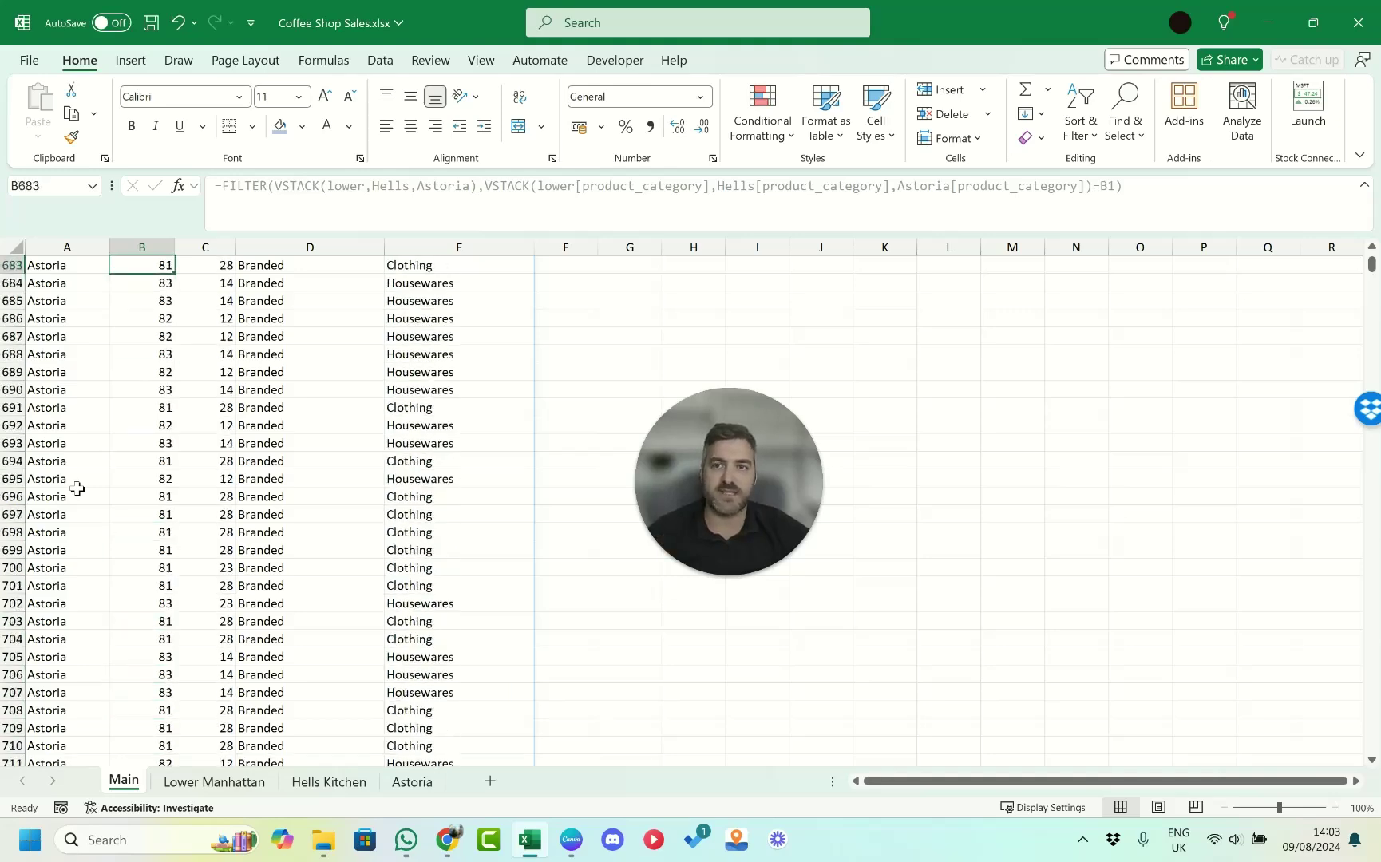
{"action": "key", "text": "Up"}
{"action": "key", "text": "Up"}
{"action": "key", "text": "Up"}
{"action": "key", "text": "Up"}
{"action": "key", "text": "Up"}
{"action": "key", "text": "Up"}
{"action": "key", "text": "Up"}
{"action": "key", "text": "Up"}
{"action": "key", "text": "Up"}
{"action": "key", "text": "Up"}
{"action": "key", "text": "Up"}
{"action": "key", "text": "Up"}
{"action": "key", "text": "Up"}
{"action": "key", "text": "Up"}
{"action": "key", "text": "Up"}
{"action": "key", "text": "Up"}
{"action": "key", "text": "Up"}
{"action": "key", "text": "Up"}
{"action": "key", "text": "Up"}
{"action": "key", "text": "Up"}
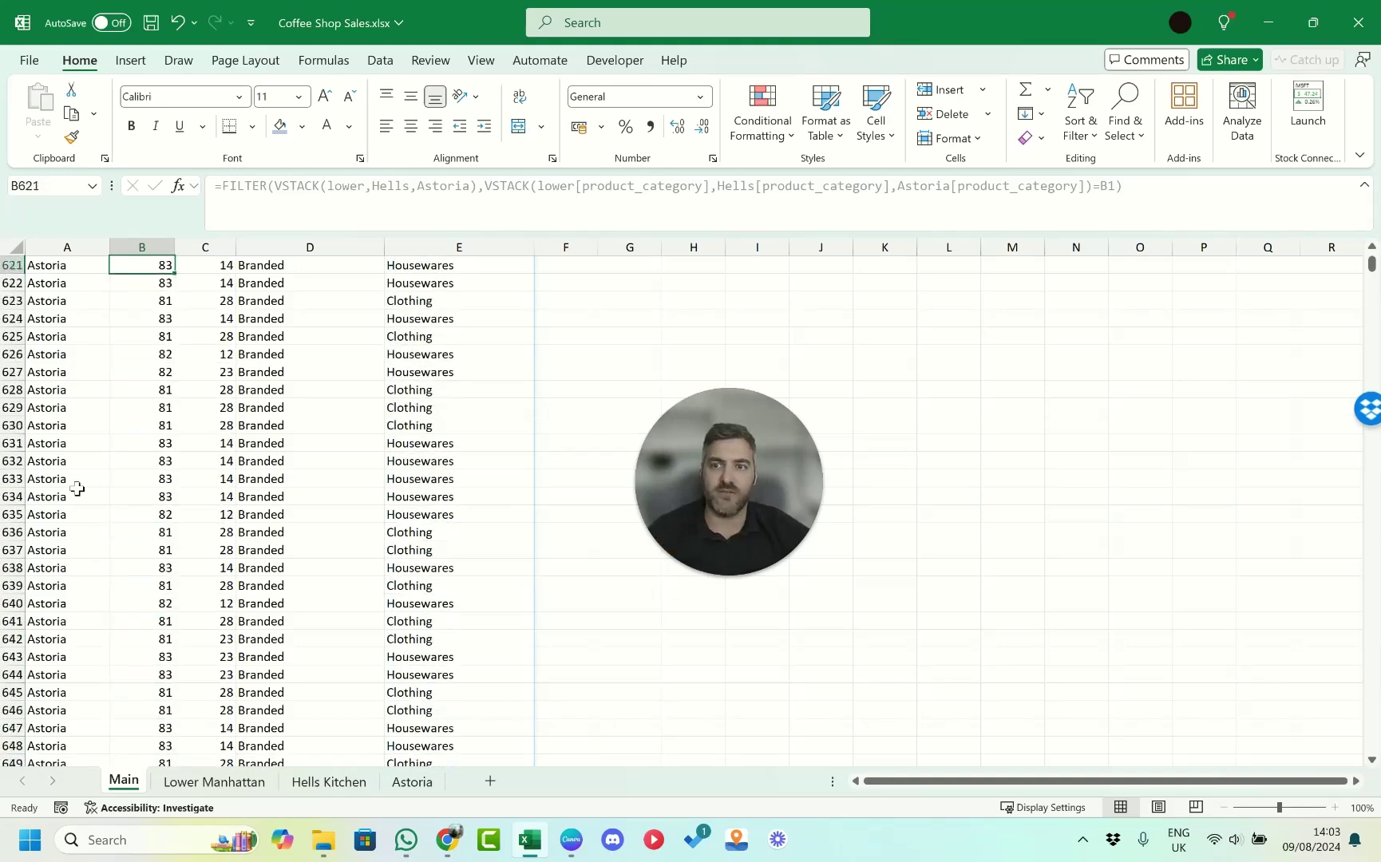
{"action": "key", "text": "Up"}
{"action": "key", "text": "Up"}
{"action": "key", "text": "Up"}
{"action": "key", "text": "Up"}
{"action": "key", "text": "Up"}
{"action": "key", "text": "Up"}
{"action": "key", "text": "Up"}
{"action": "key", "text": "Up"}
{"action": "key", "text": "Up"}
{"action": "key", "text": "Up"}
{"action": "key", "text": "Up"}
{"action": "key", "text": "Up"}
{"action": "key", "text": "Up"}
{"action": "key", "text": "Up"}
{"action": "key", "text": "Up"}
{"action": "key", "text": "ctrl+Up"}
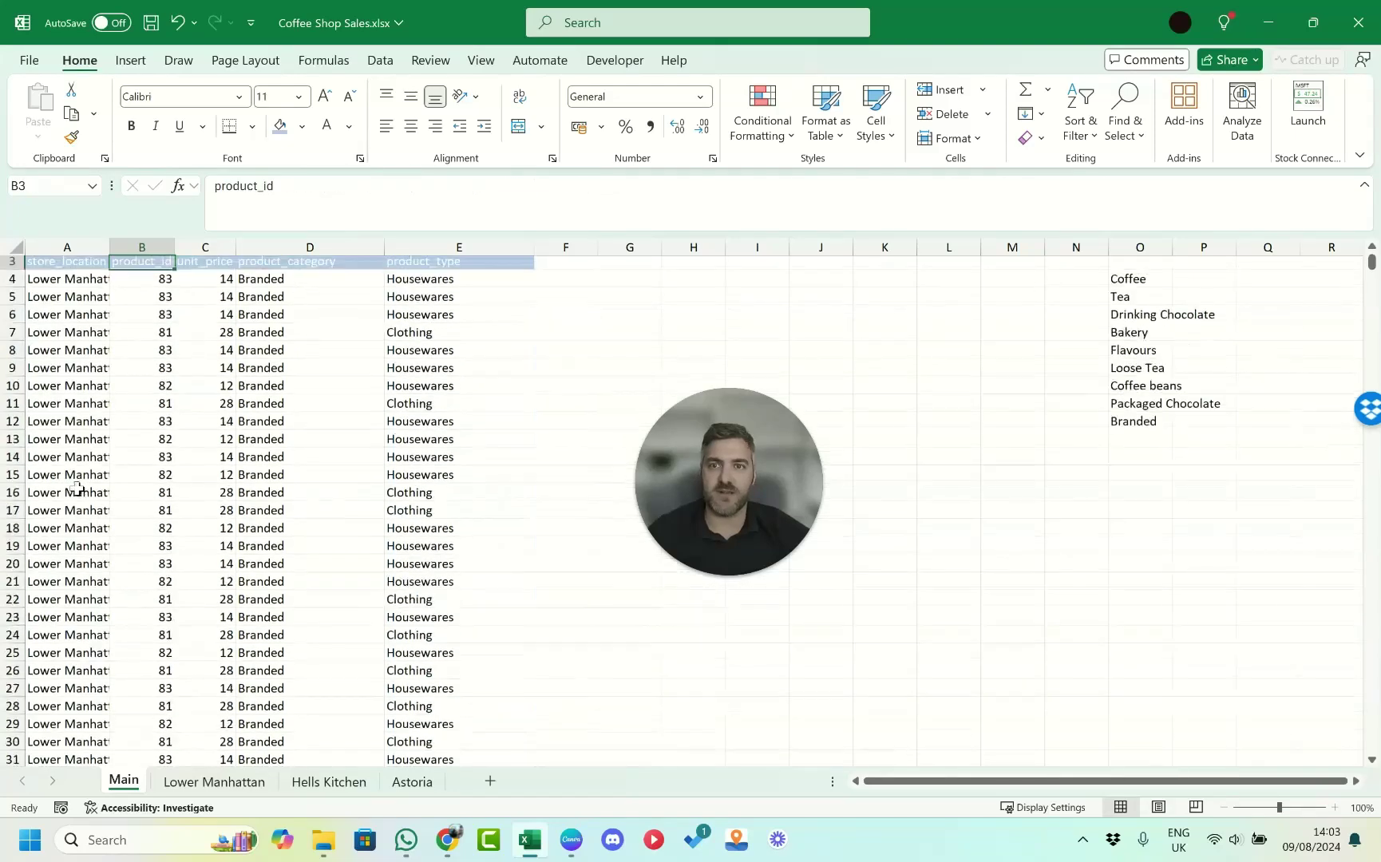
Select the entire FILTER formula text of A4 in the formula bar.
{"action": "key", "text": "Down"}
{"action": "key", "text": "Left"}
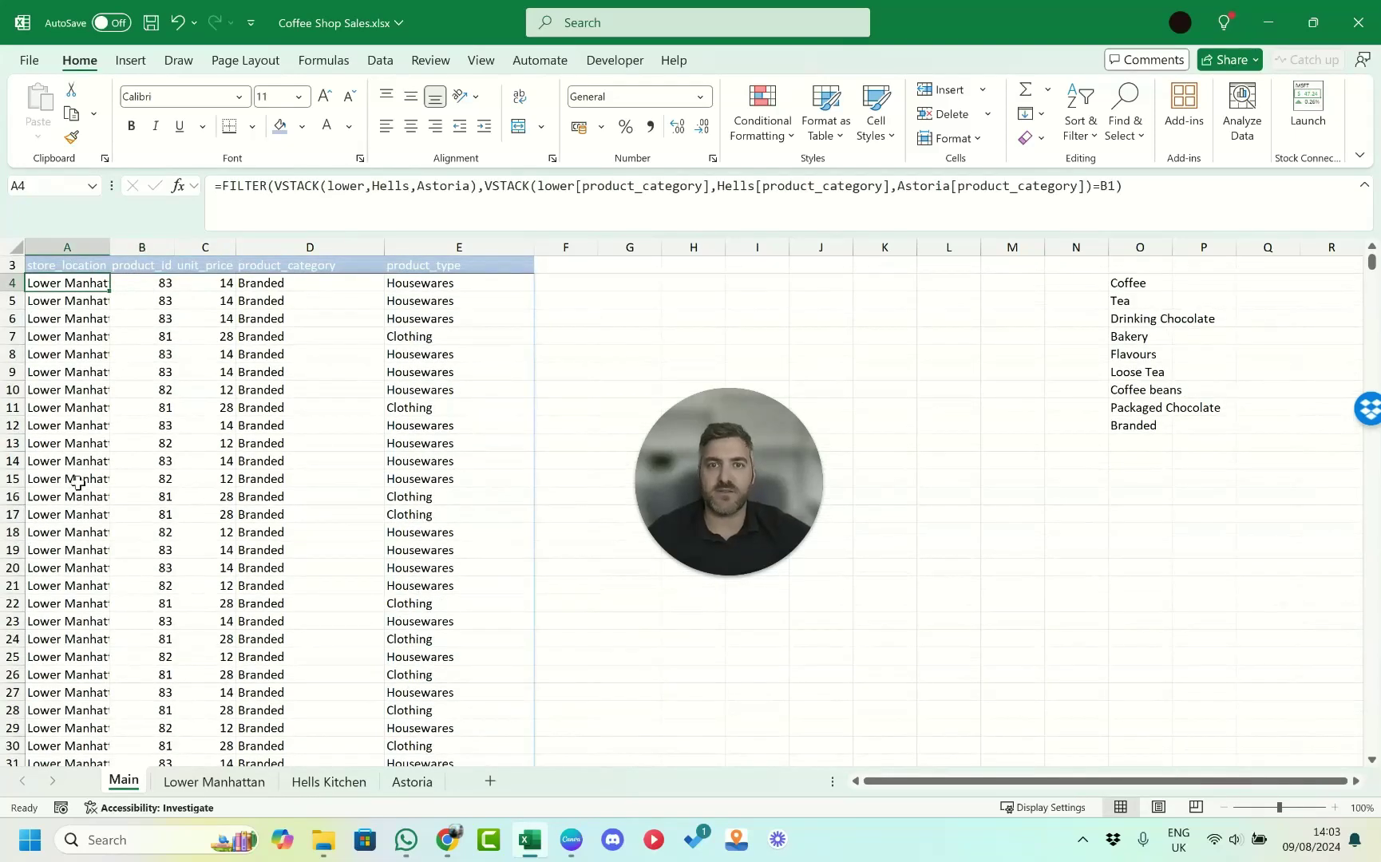
{"action": "left_click_drag", "start_coordinate": [1125, 188], "coordinate": [208, 189]}
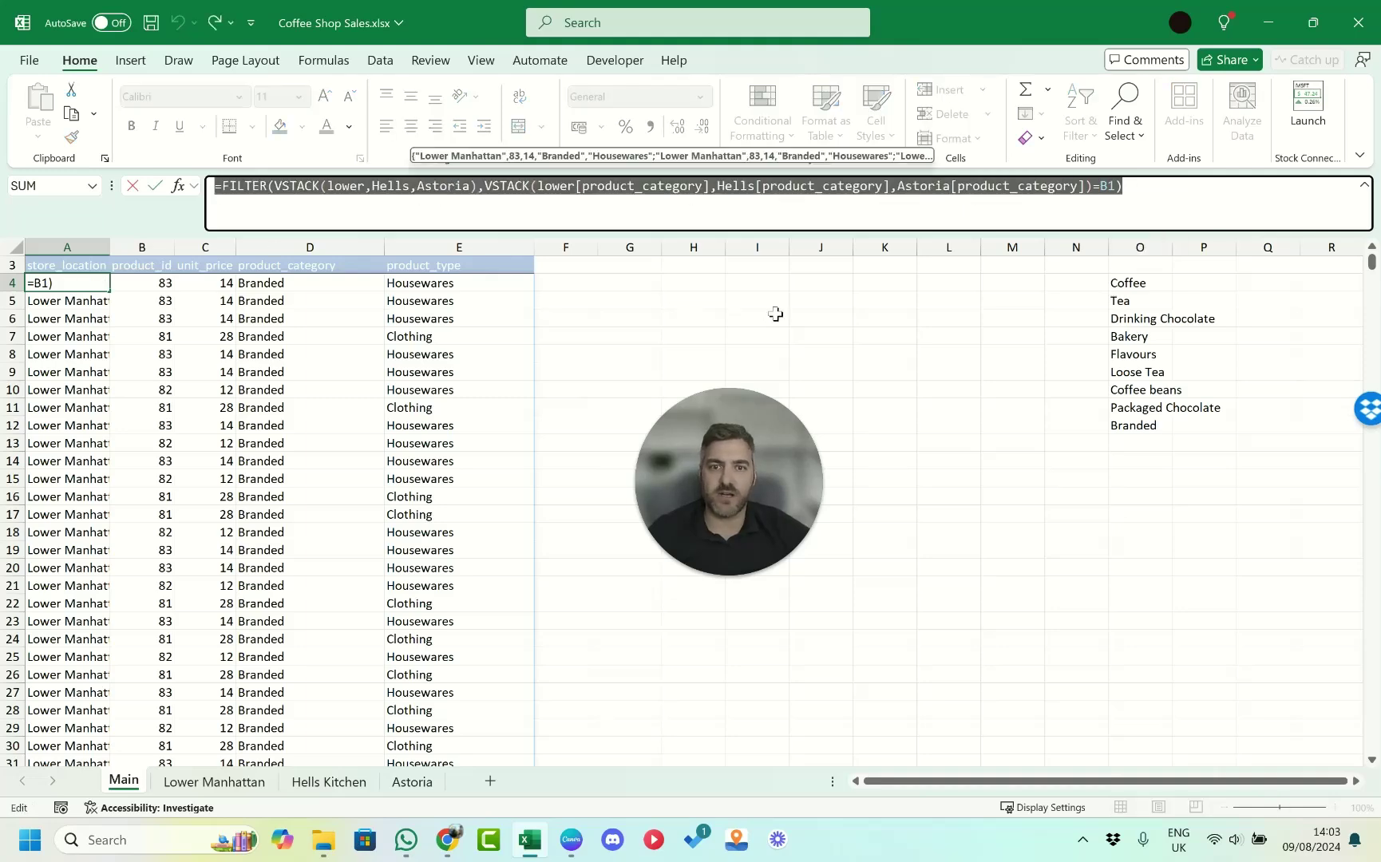